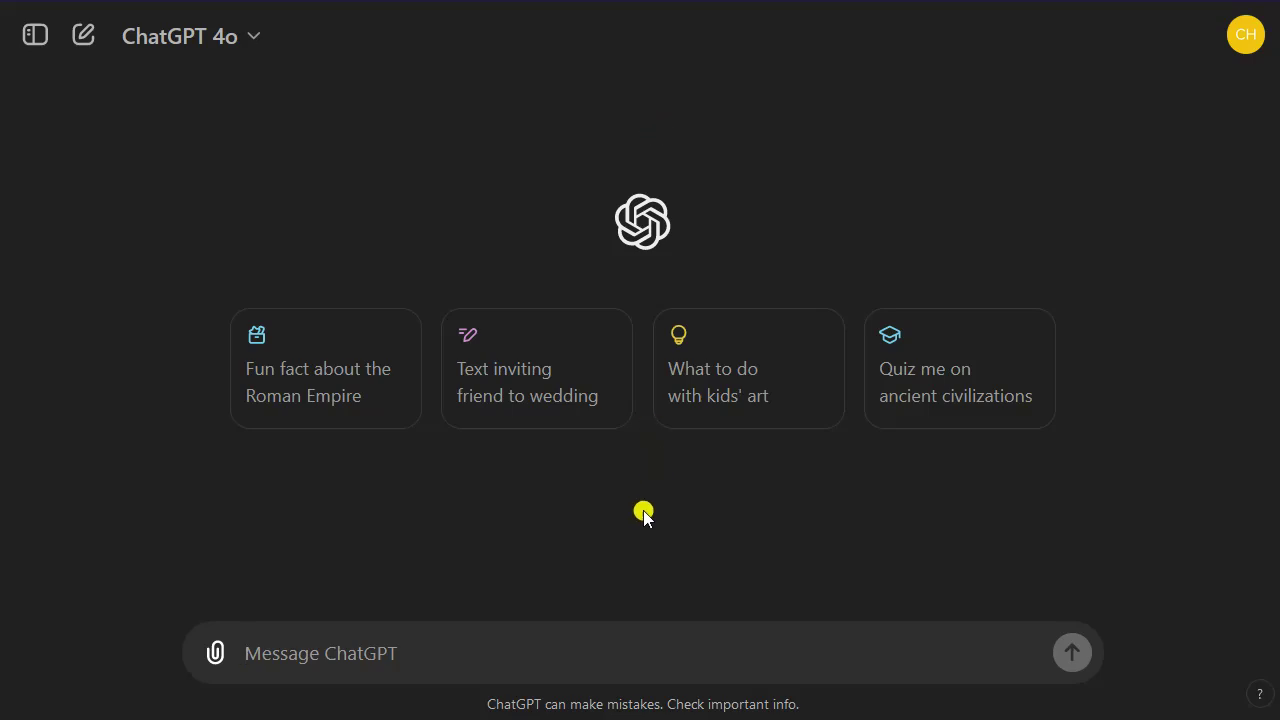
Step: Switch to the PDF reader showing the 2024 NVIDIA Corporation Annual Review and close its tools pane
click(623, 660)
drag(0, 210, 610, 0)
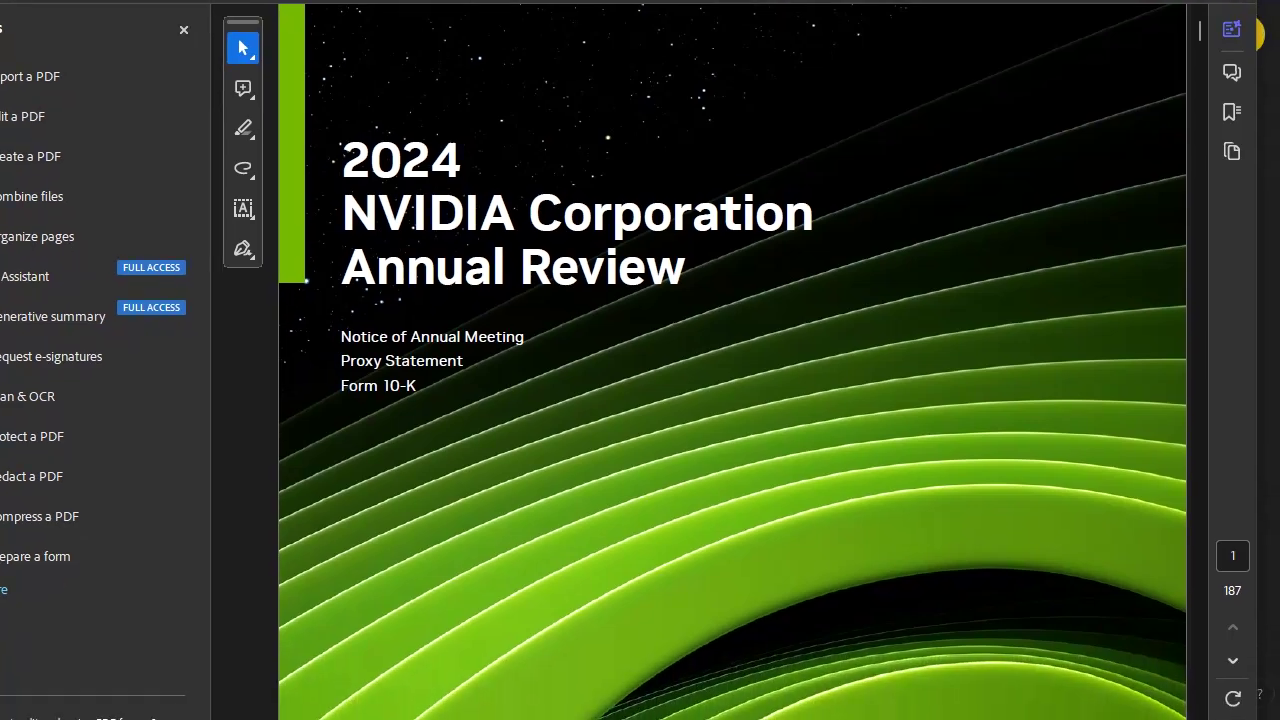
click(177, 36)
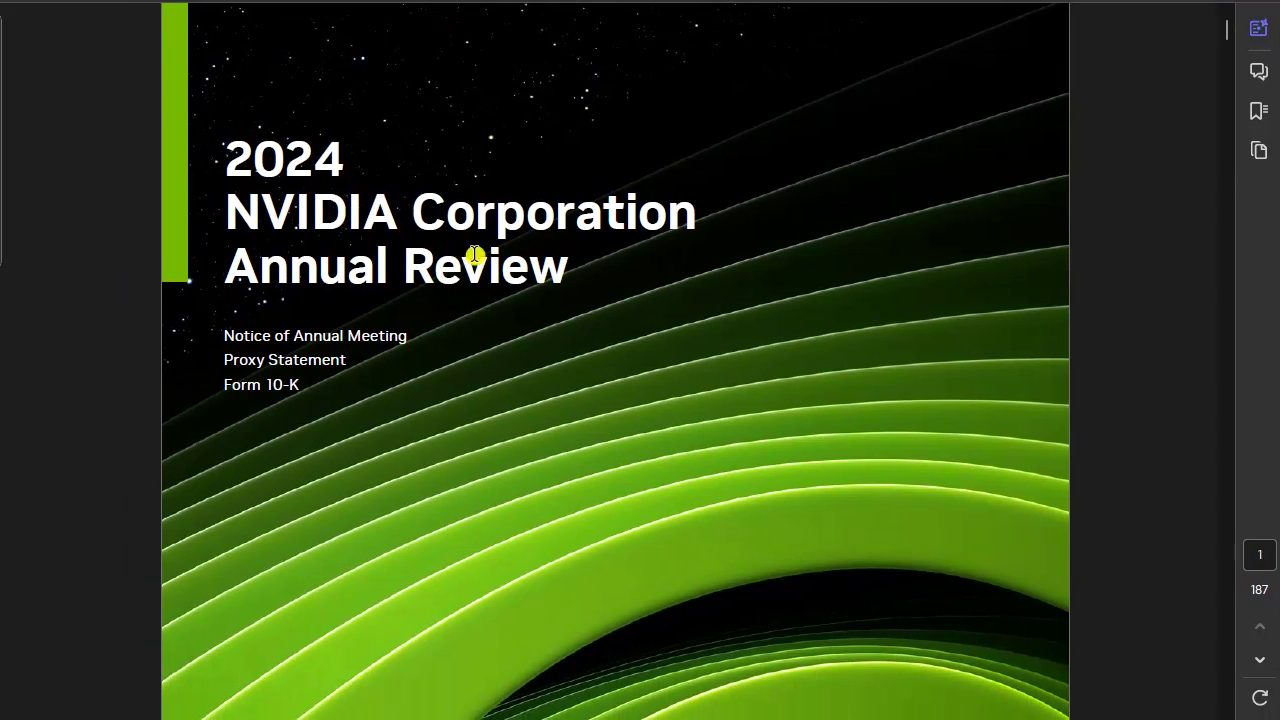
Step: Look through the annual review's business highlights, forward-looking statements and the notice of the 2024 annual meeting of stockholders
drag(1228, 36, 1241, 145)
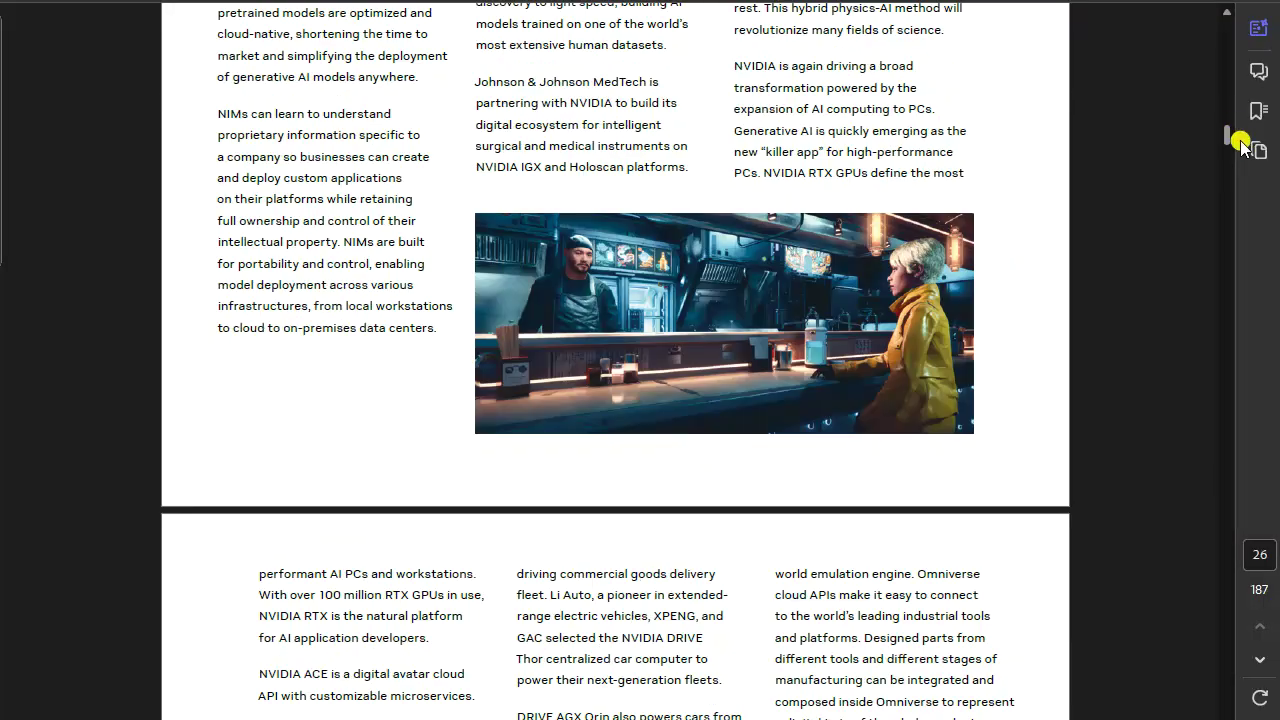
scroll(865, 236, down, 2)
scroll(830, 265, up, 1)
scroll(780, 306, down, 6)
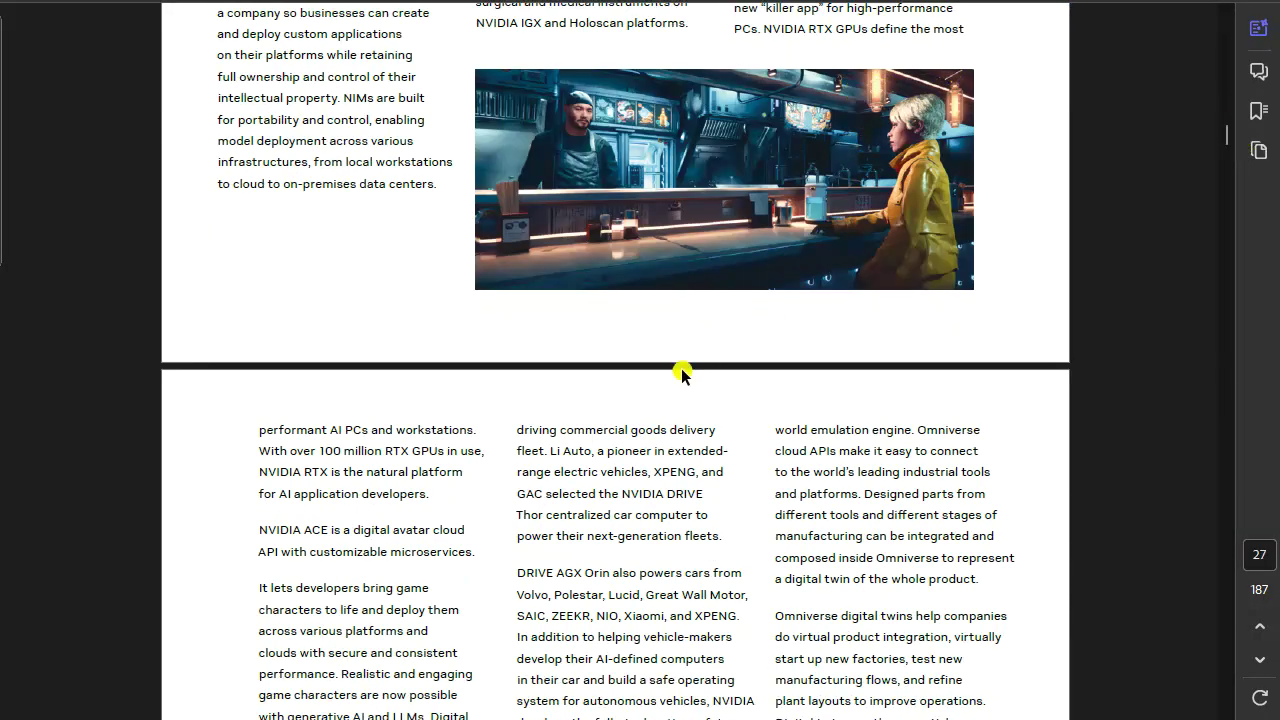
drag(348, 258, 943, 680)
scroll(929, 634, down, 4)
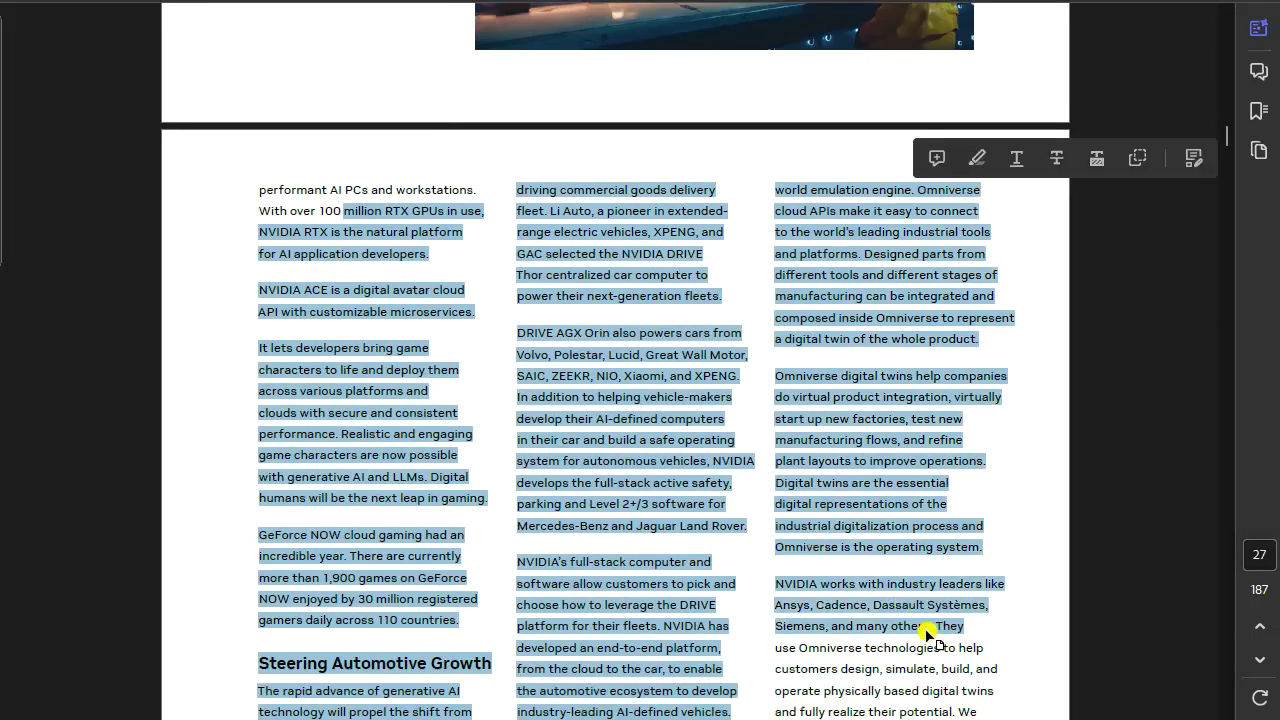
scroll(884, 647, down, 12)
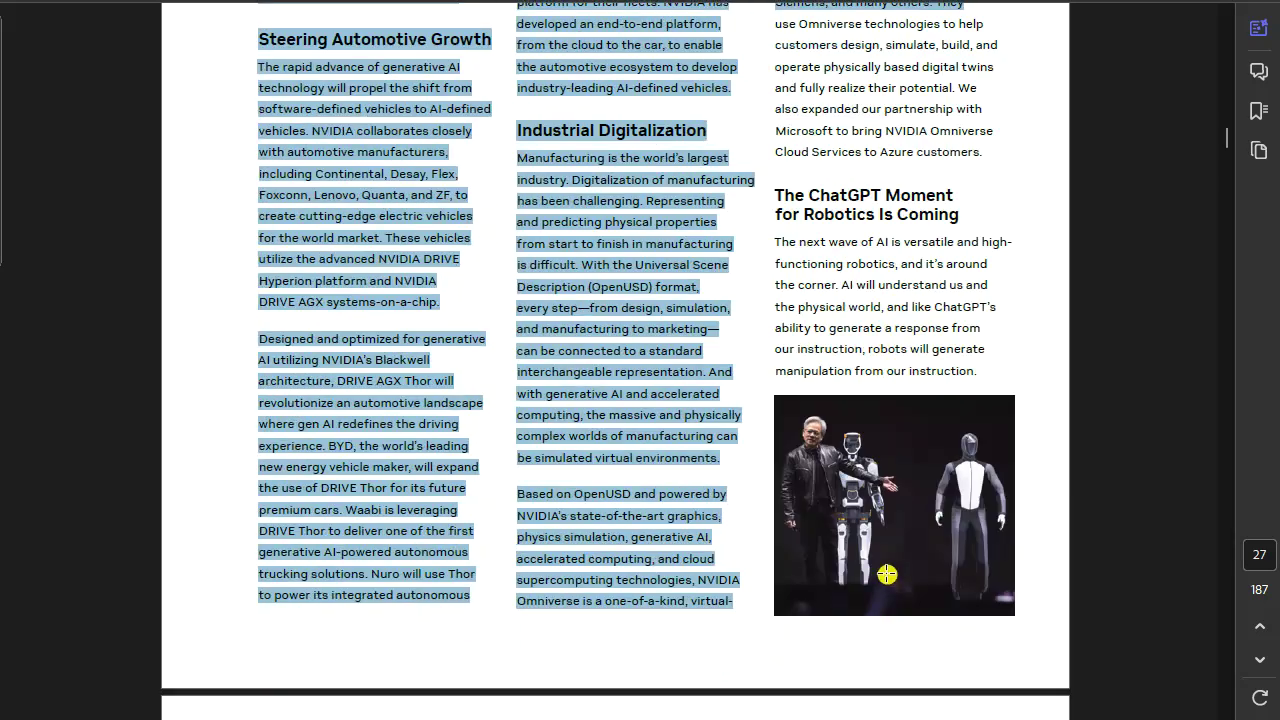
scroll(860, 600, down, 19)
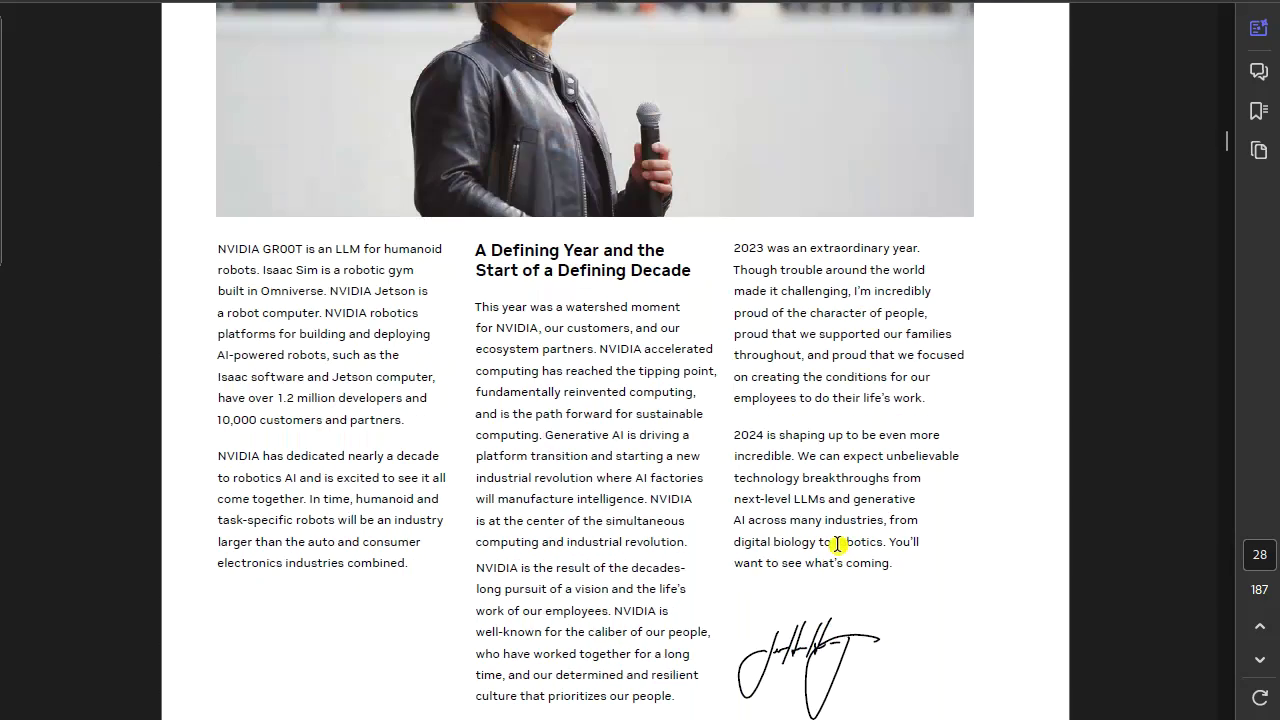
scroll(700, 490, down, 20)
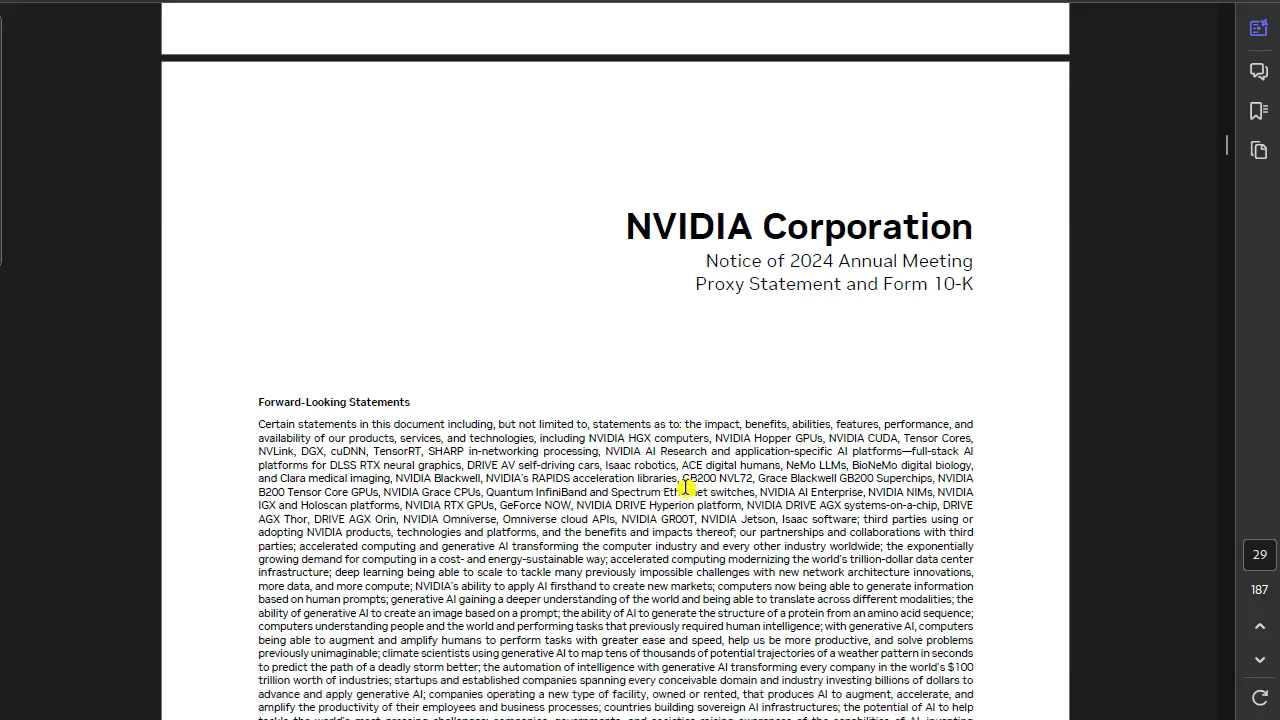
scroll(693, 482, down, 20)
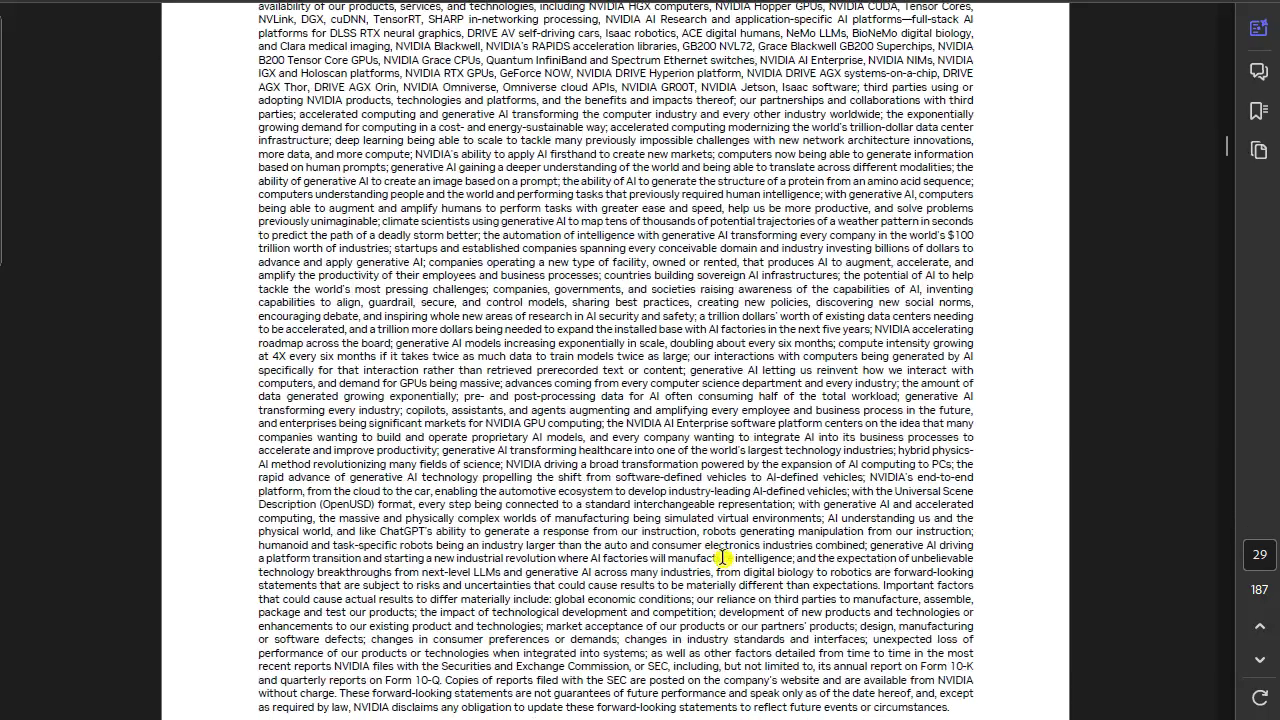
scroll(726, 550, down, 3)
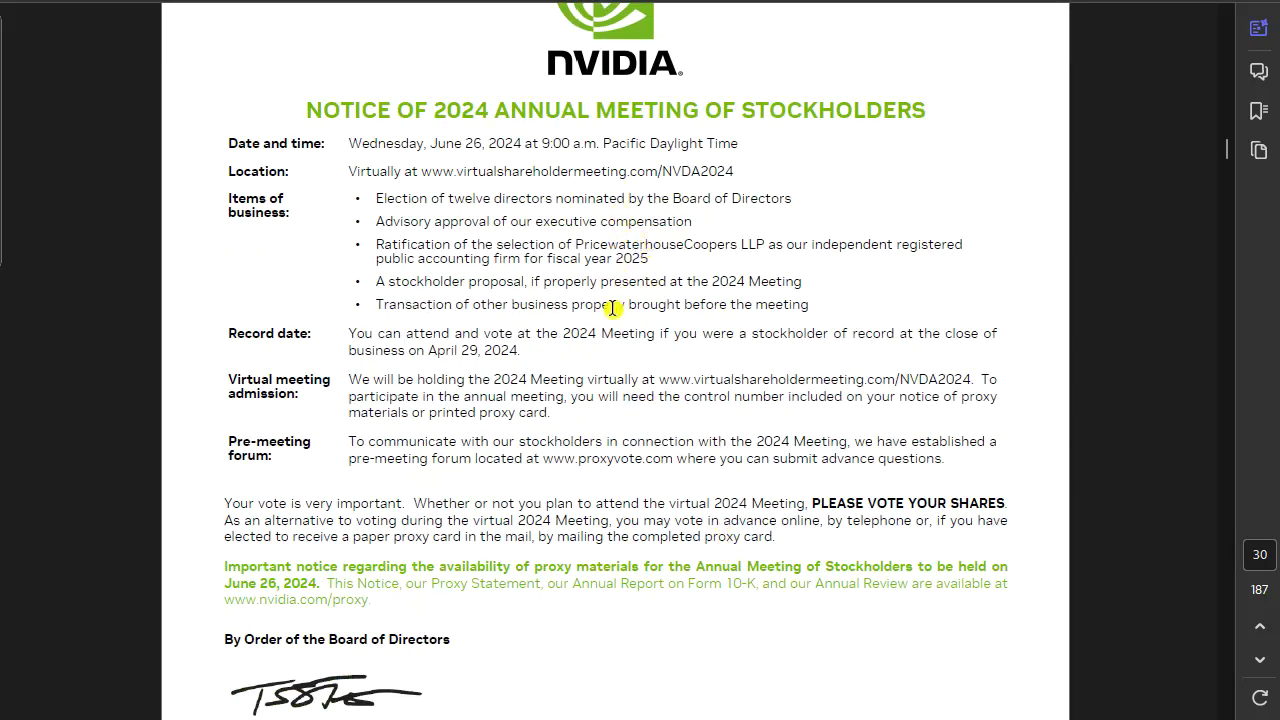
scroll(514, 449, down, 9)
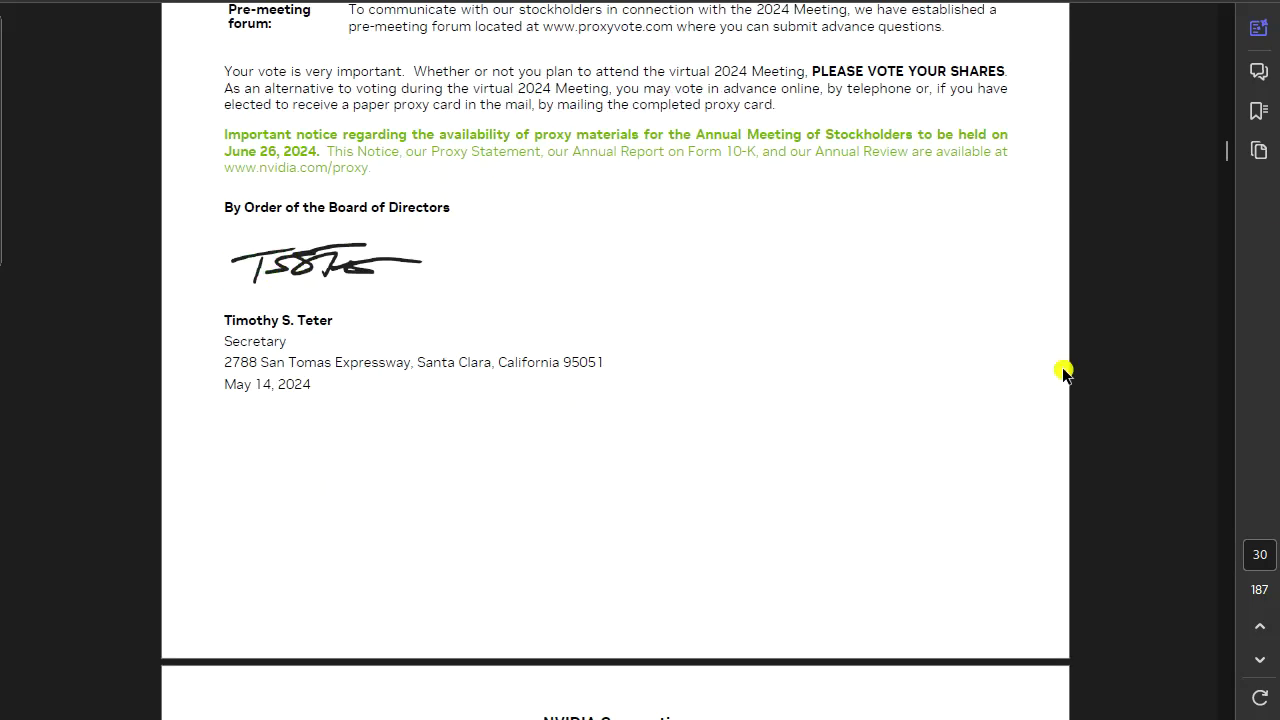
Step: Examine the proxy statement's performance goals, director profiles, beneficial ownership table with footnotes, and executive compensation pages
drag(1229, 160, 1231, 243)
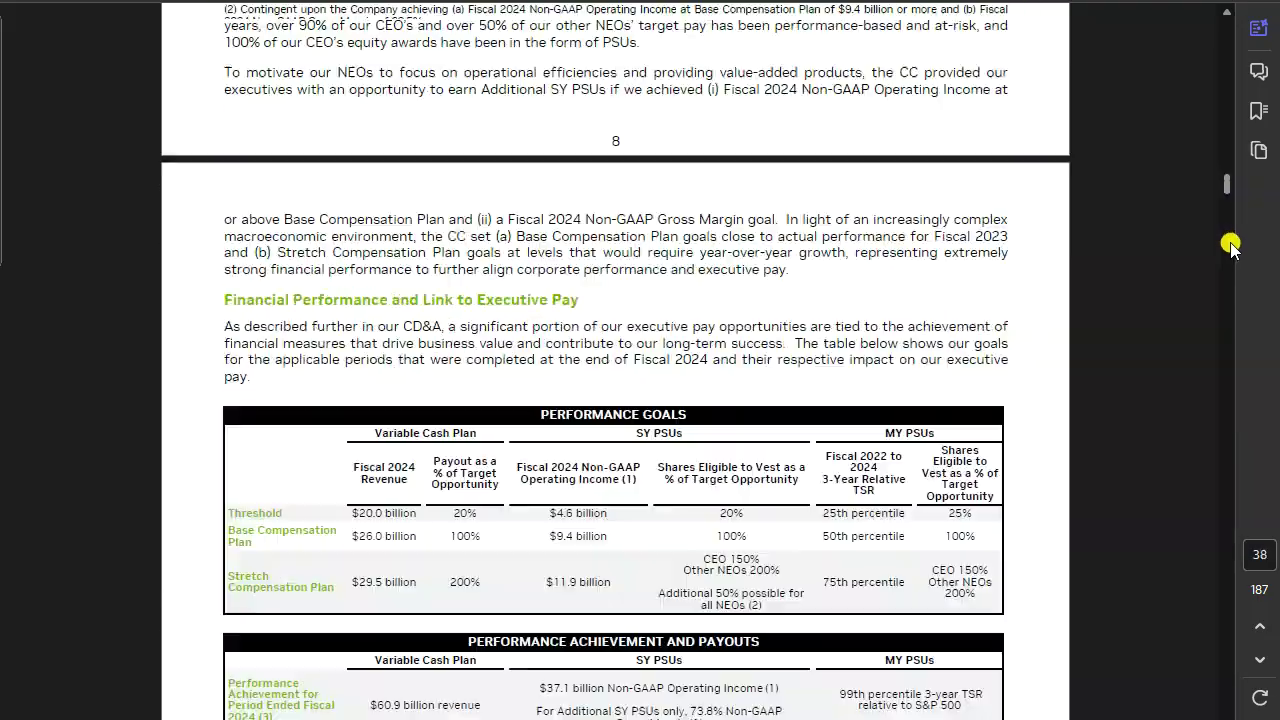
scroll(572, 452, down, 5)
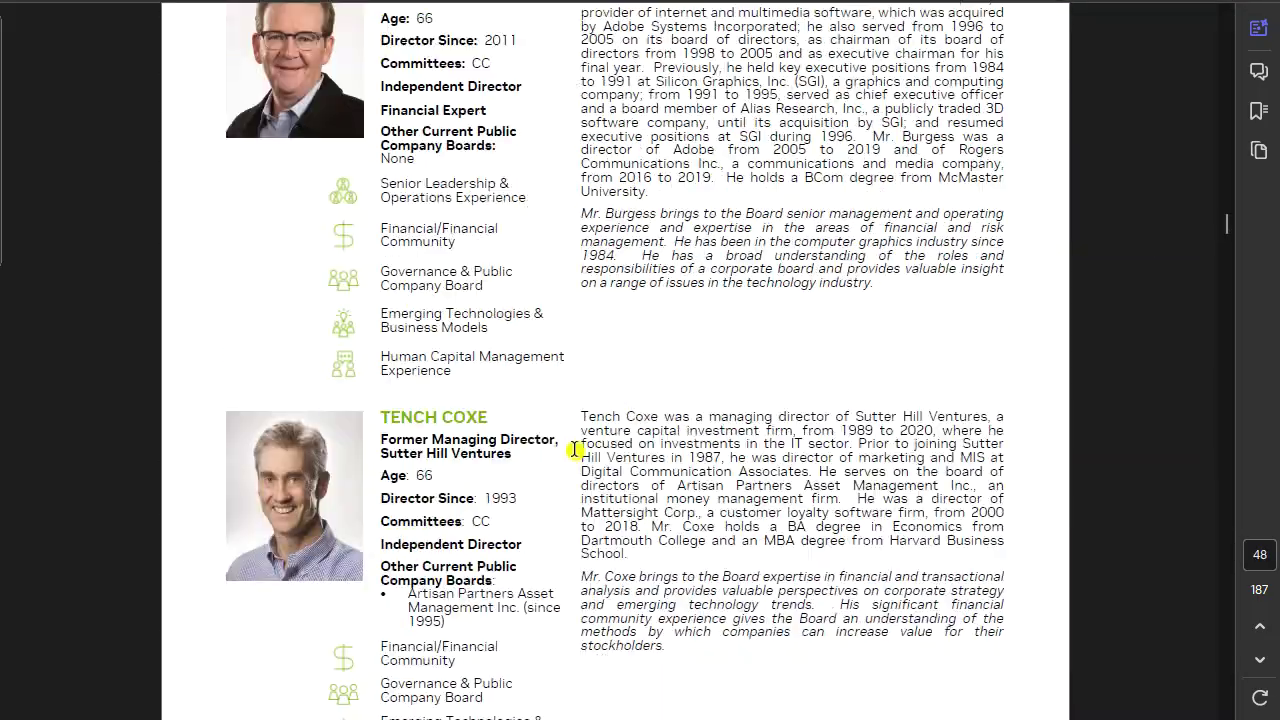
drag(1231, 223, 1240, 313)
scroll(770, 400, up, 8)
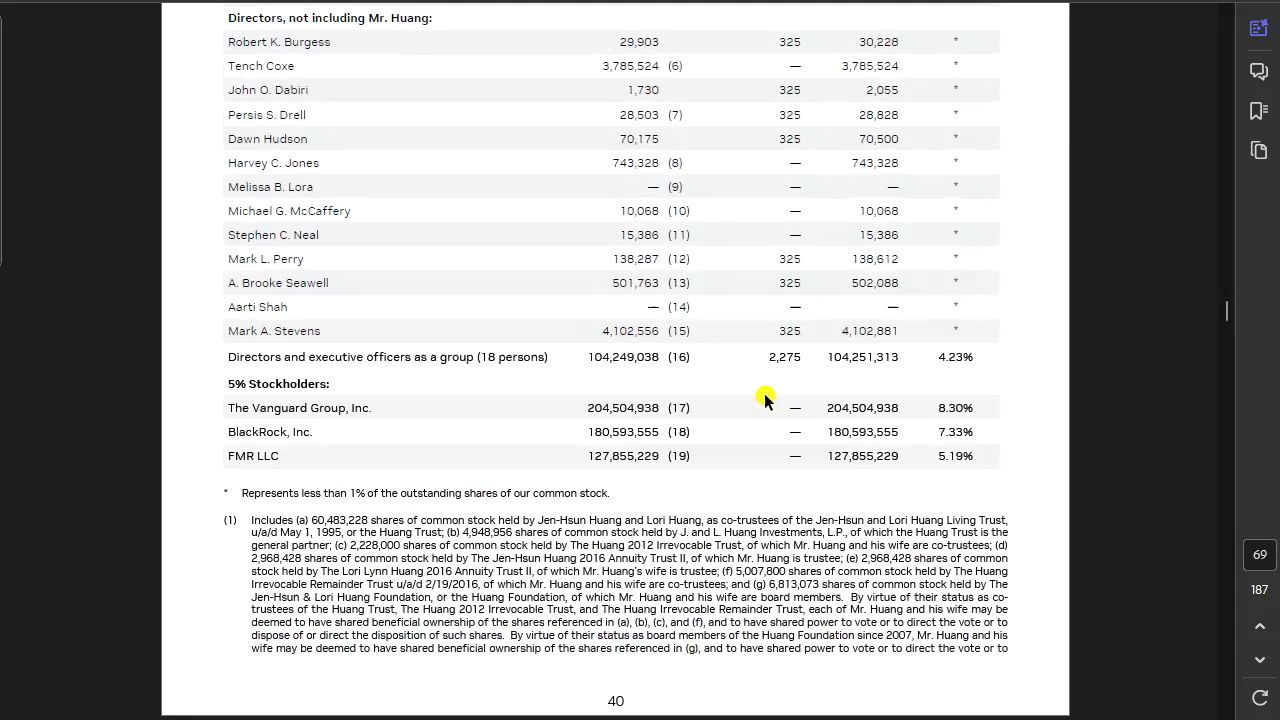
click(900, 426)
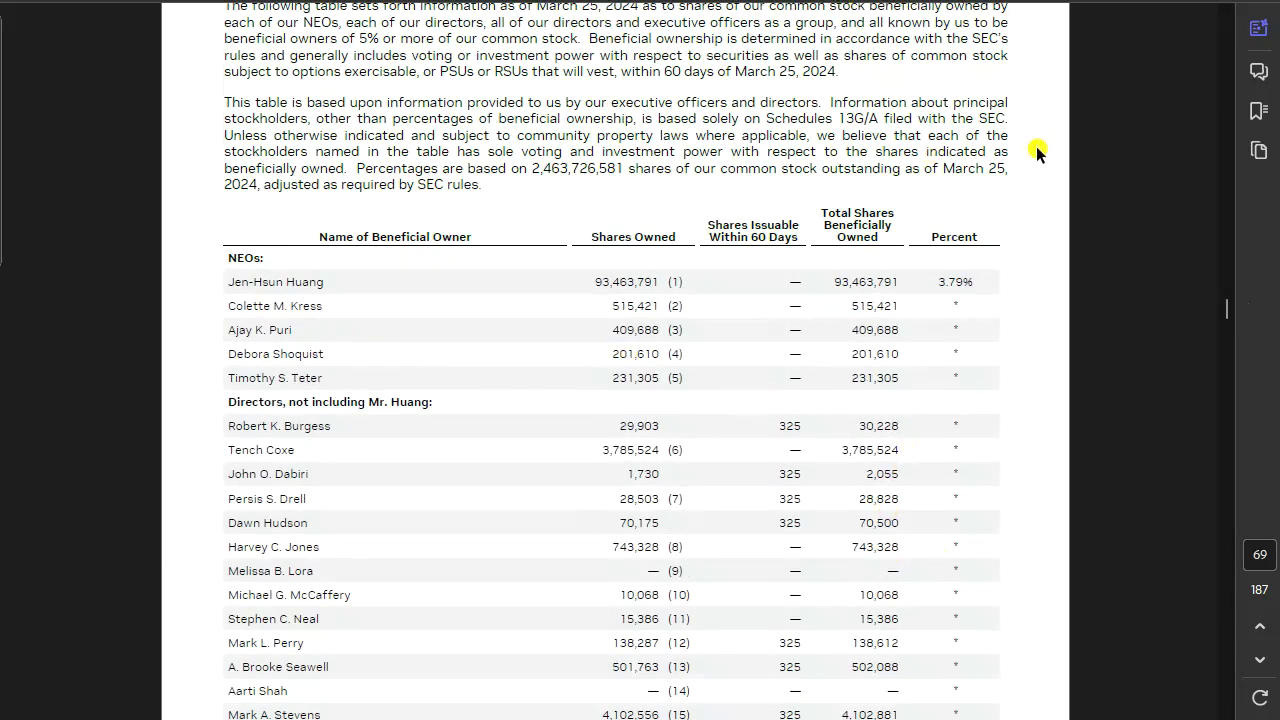
scroll(1228, 315, up, 1)
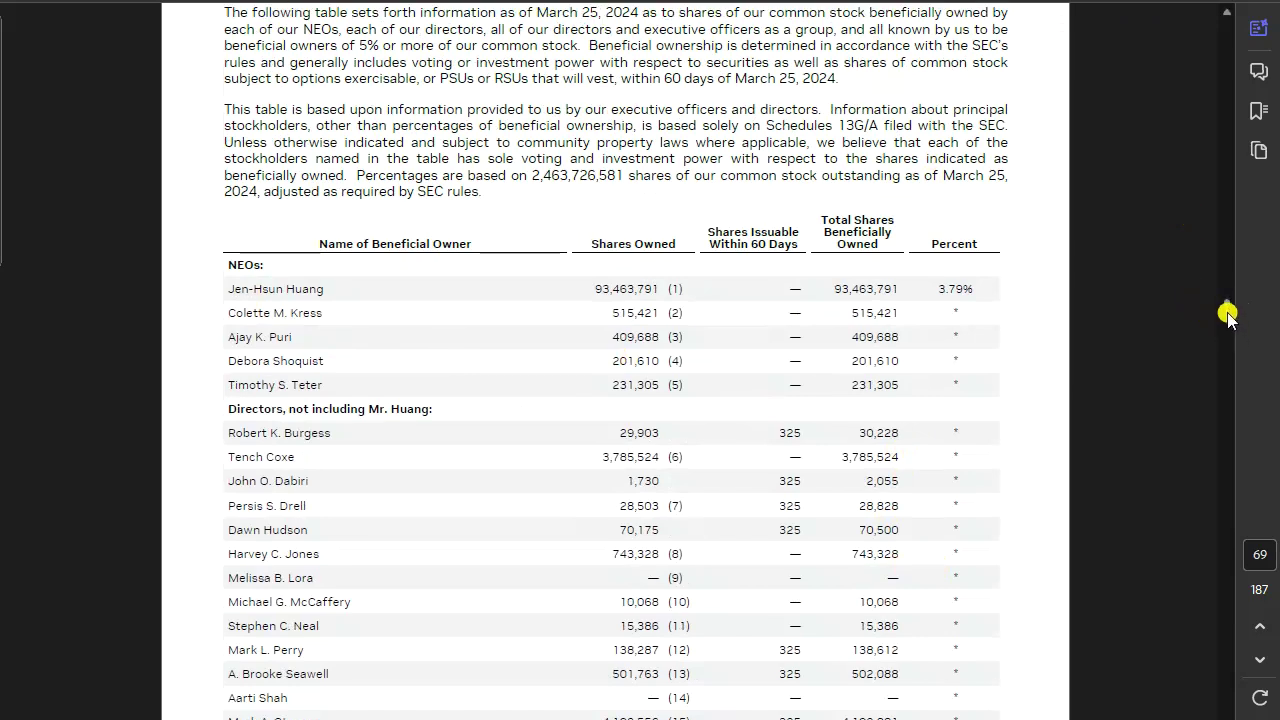
scroll(1228, 315, down, 10)
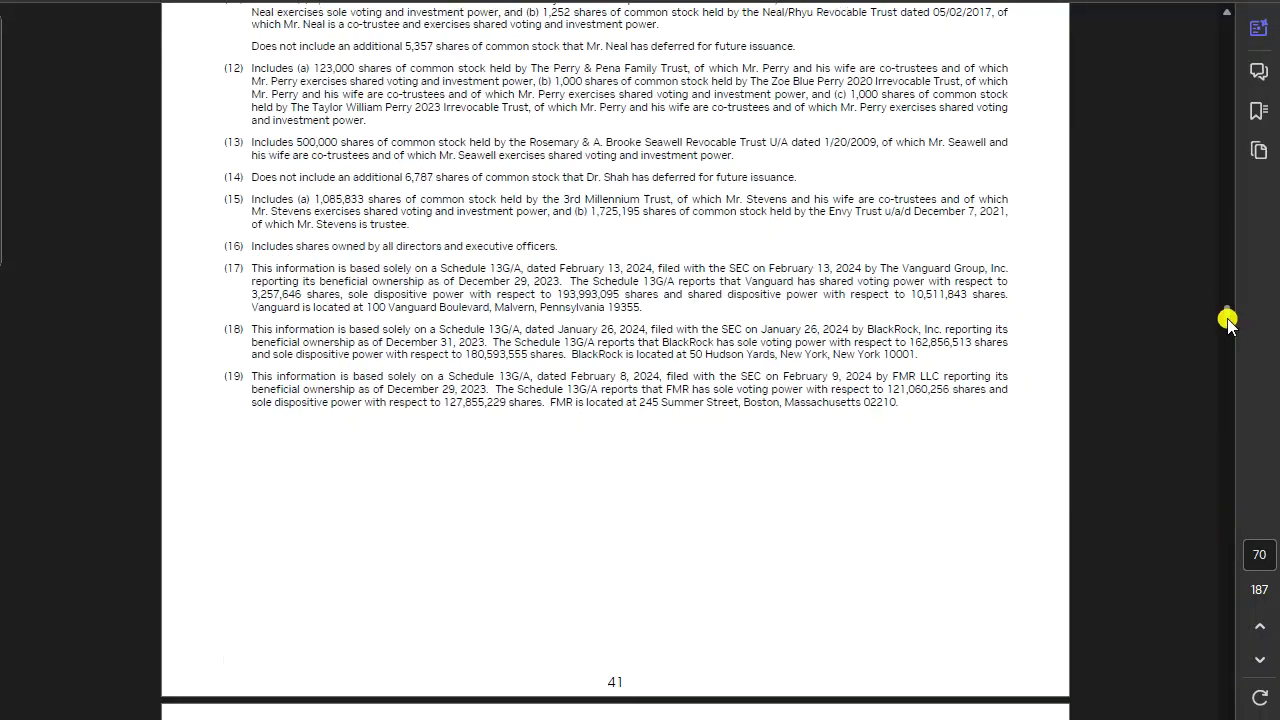
drag(1227, 320, 1227, 345)
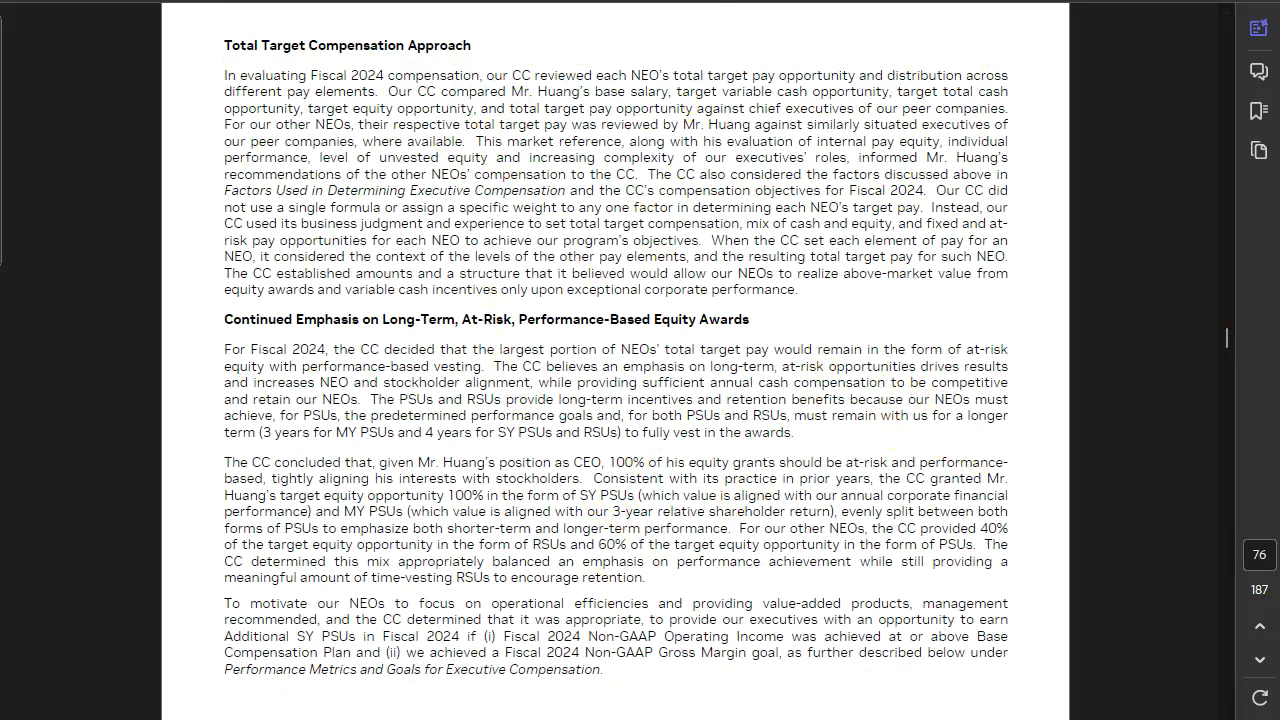
Step: Return to ChatGPT and attach NVIDIA-2024-Annual-Report.pdf to the new message
drag(748, 2, 0, 320)
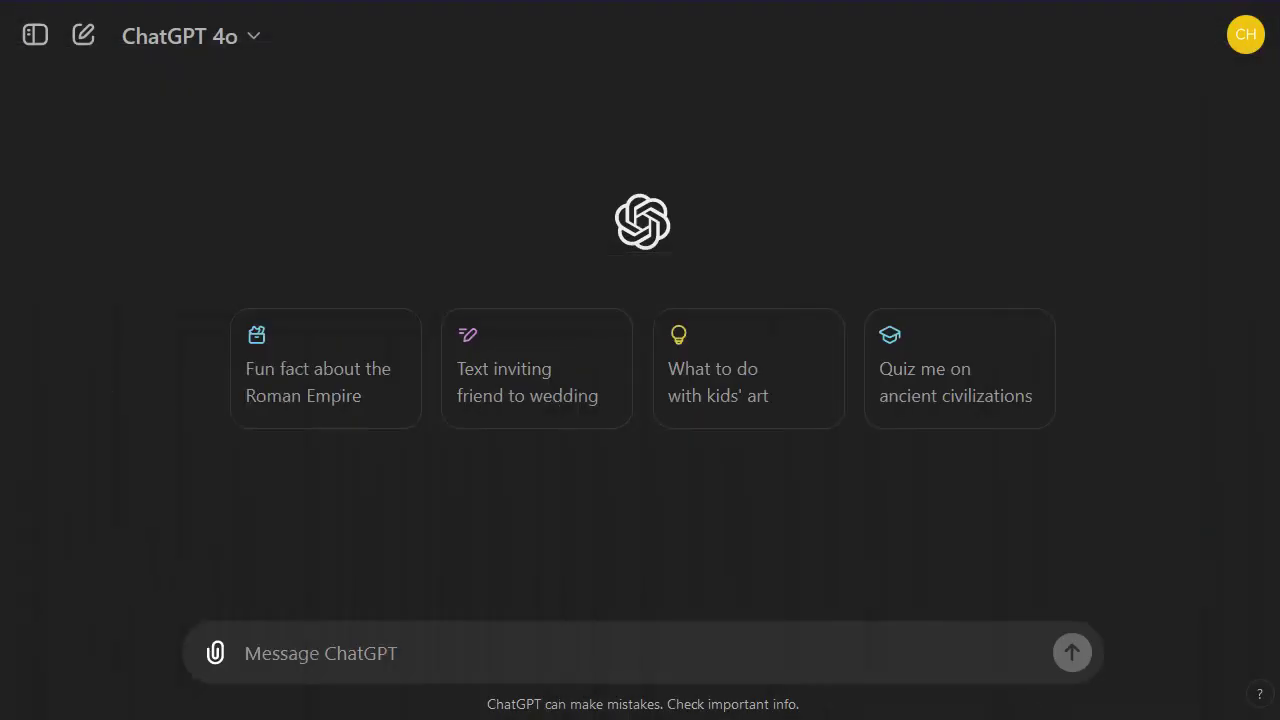
drag(0, 360, 830, 512)
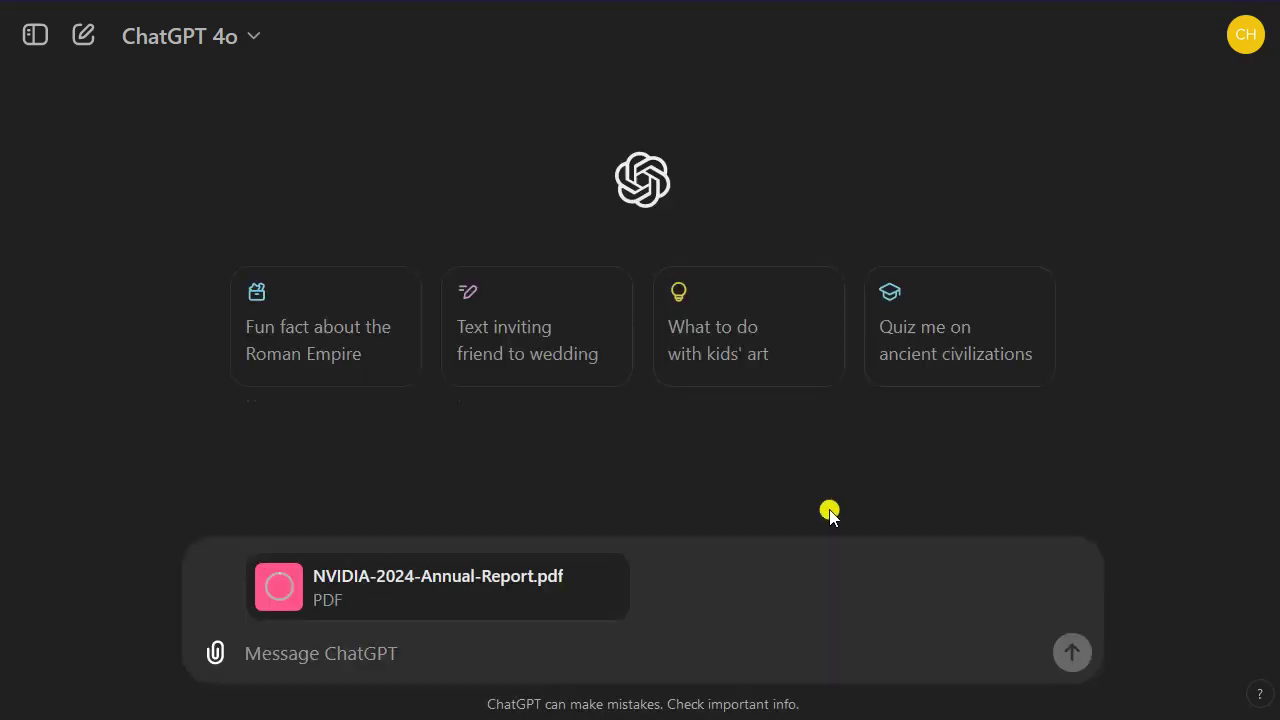
Step: Send a prompt to plot revenue growth over the past five fiscal years for segments such as Data Center, Gaming, Professional Visualization, and Automotive
click(474, 651)
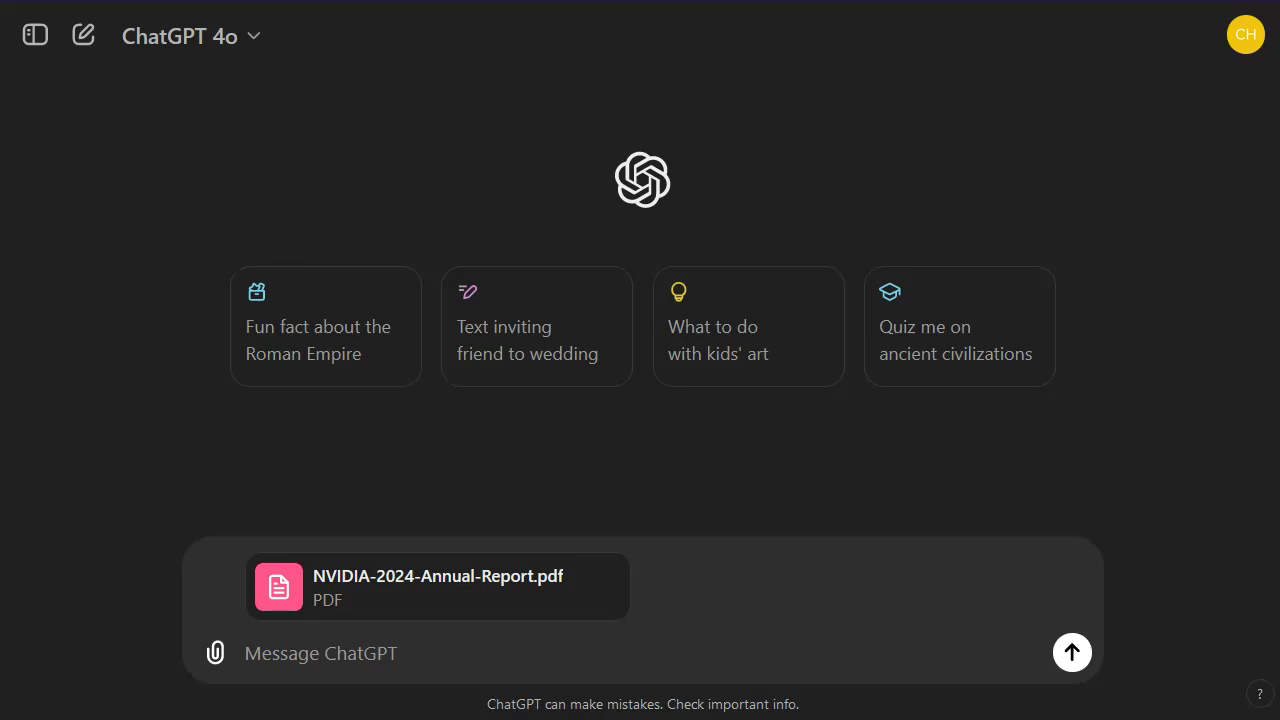
click(289, 647)
text(Plot the revenue growth over the past five fiscal years for different segments such as Data Center, Gaming, Professional Visualization, and Automotive.)
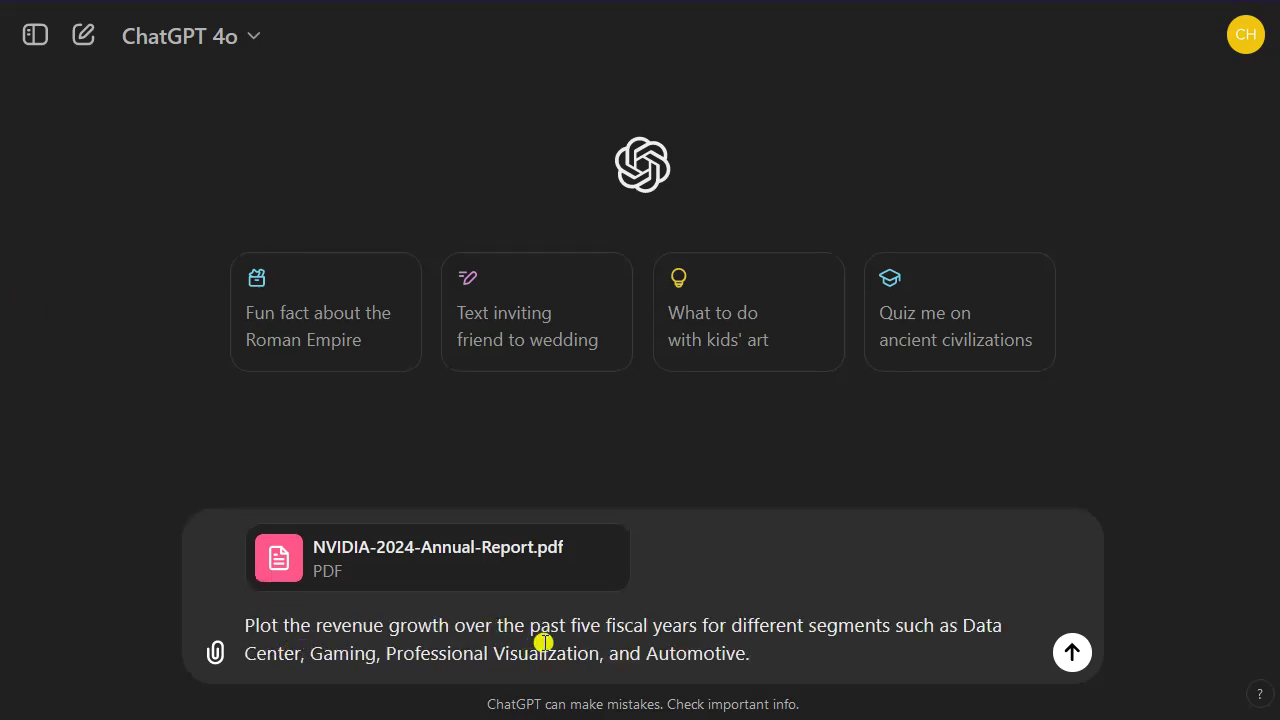
click(771, 667)
triple_click(460, 655)
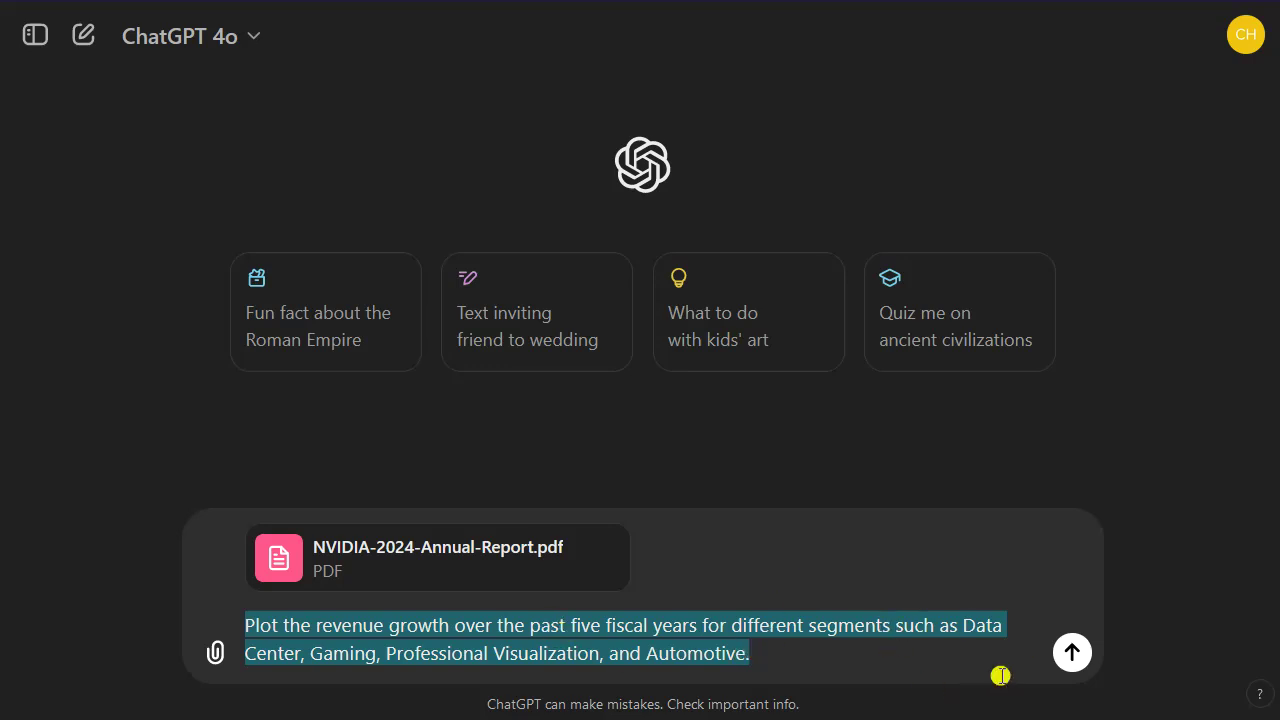
click(1076, 654)
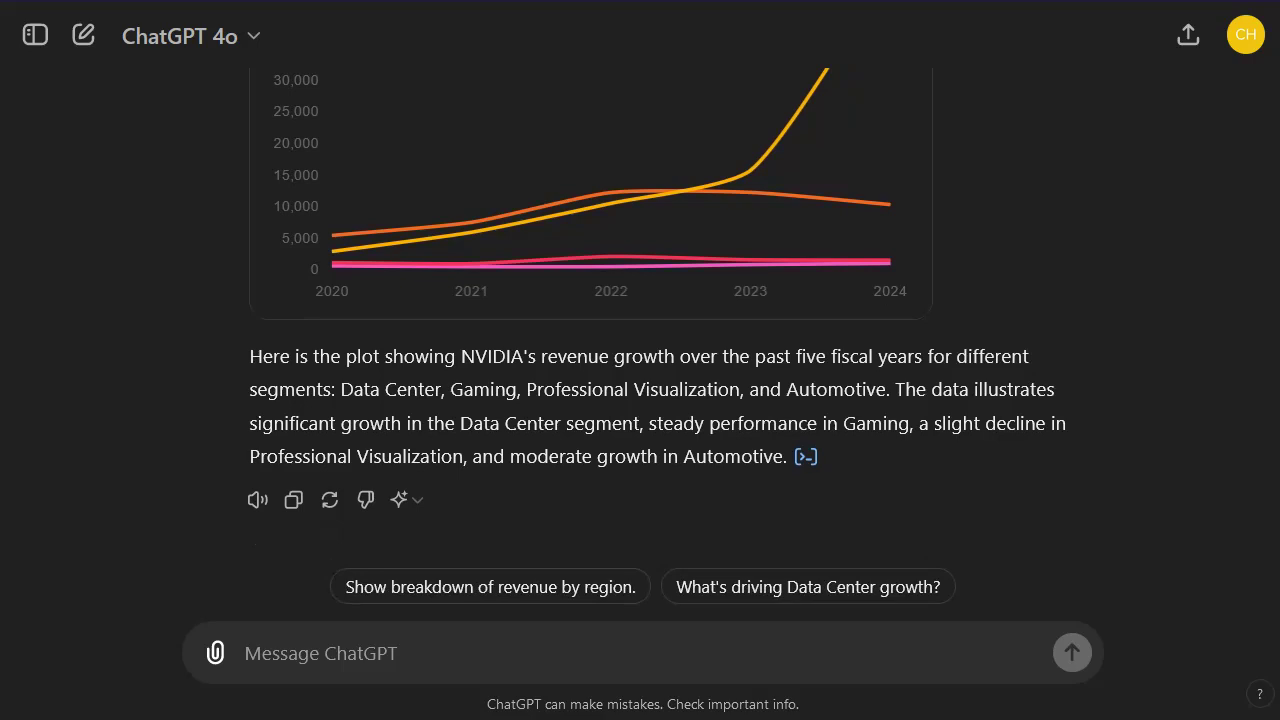
Step: Examine the revenue growth chart, its summary text and the 2024 Data Center data point
scroll(903, 480, up, 3)
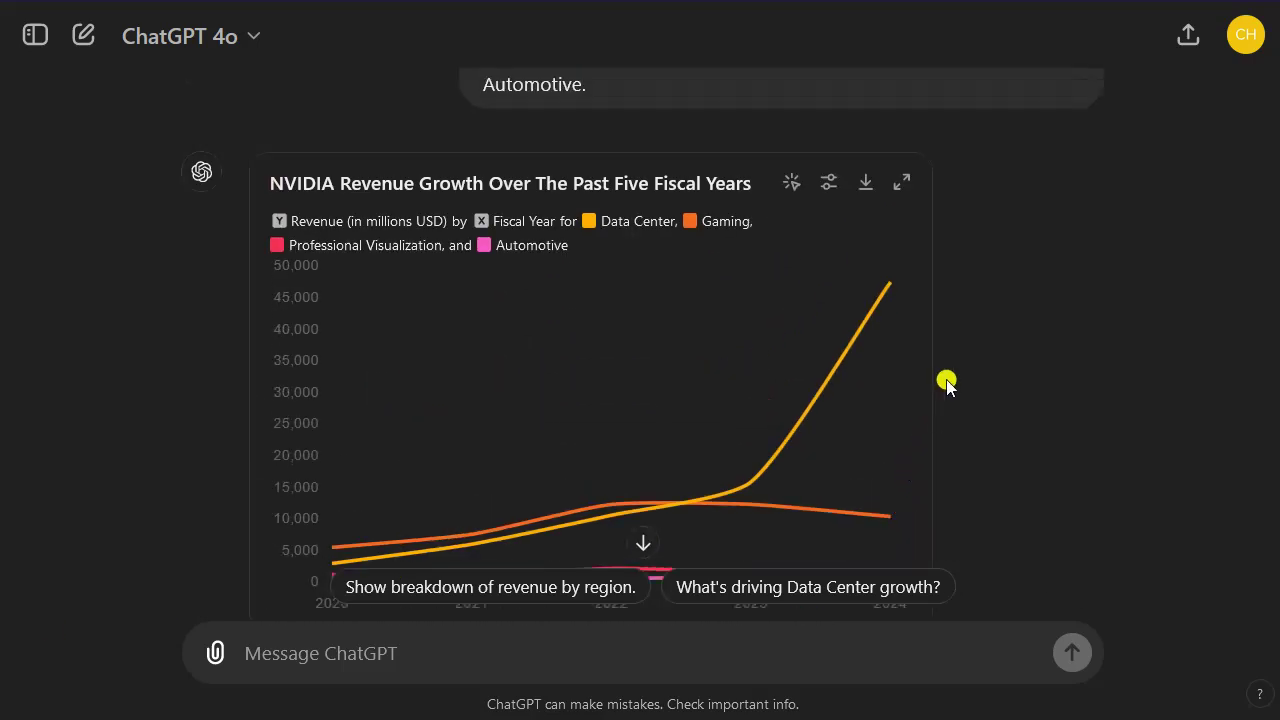
scroll(1026, 437, down, 2)
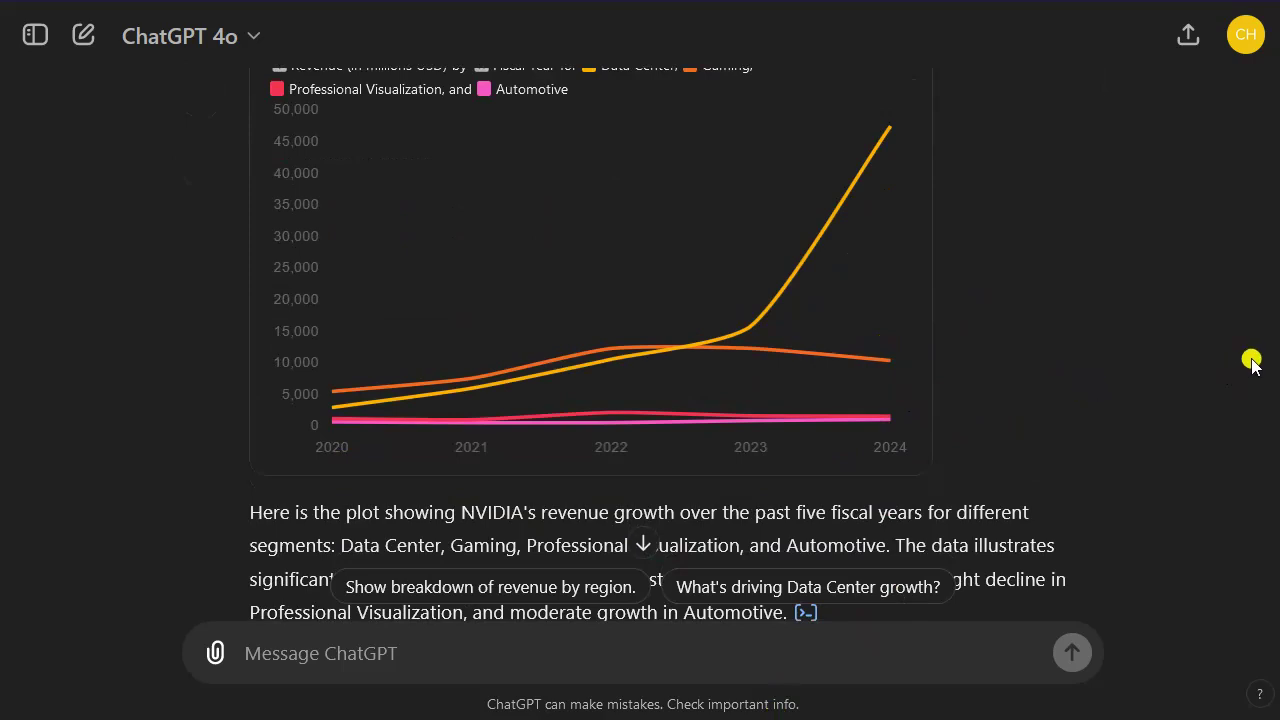
scroll(1216, 316, up, 1)
scroll(1216, 316, up, 1)
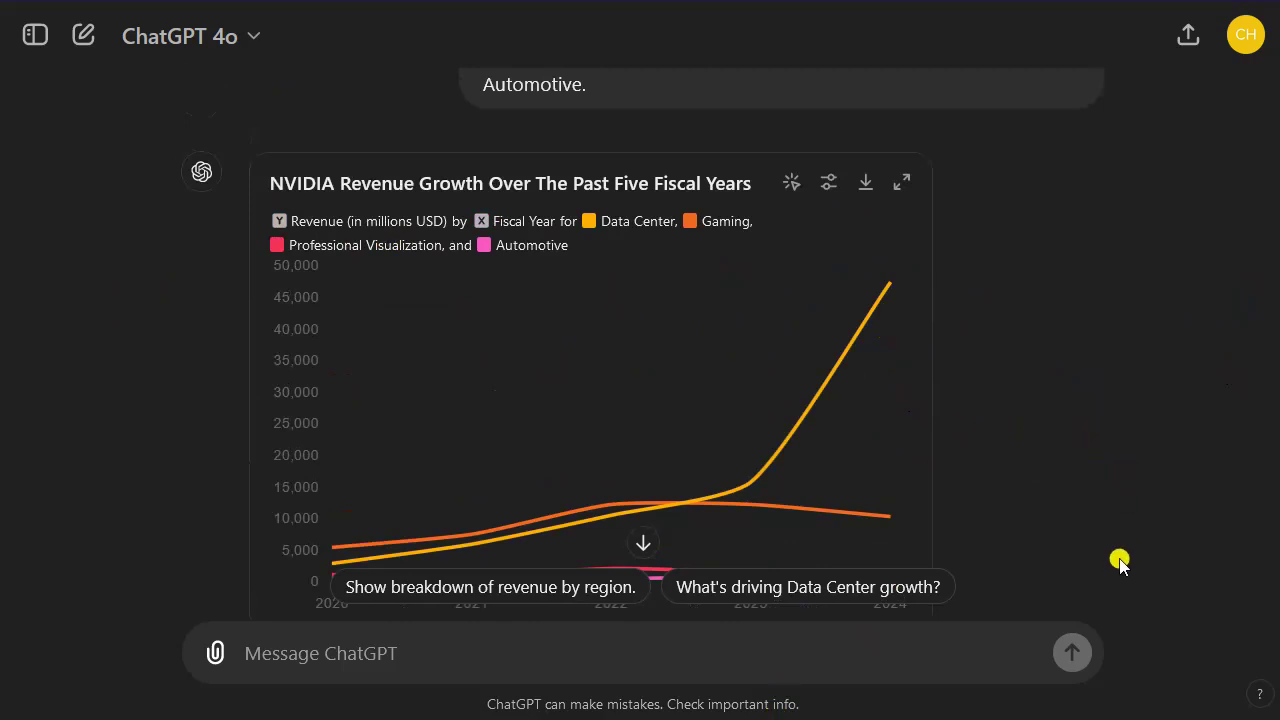
key(ctrl+minus)
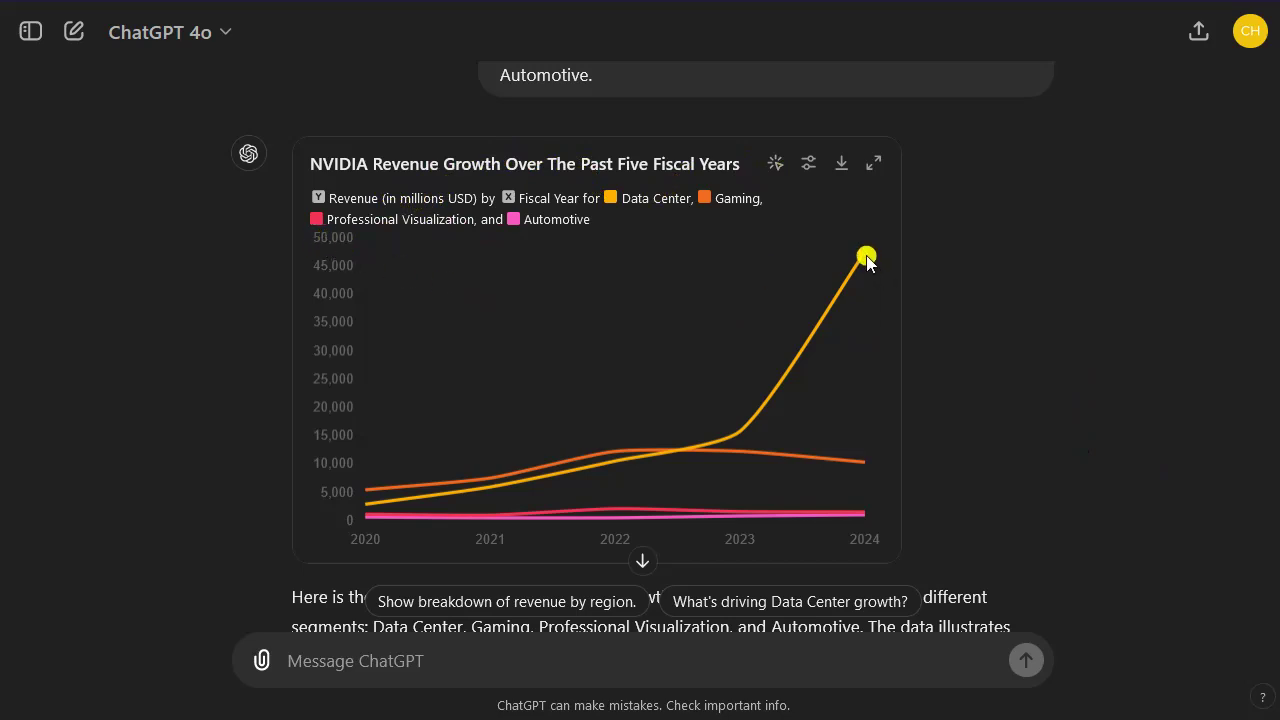
mouse_move(867, 255)
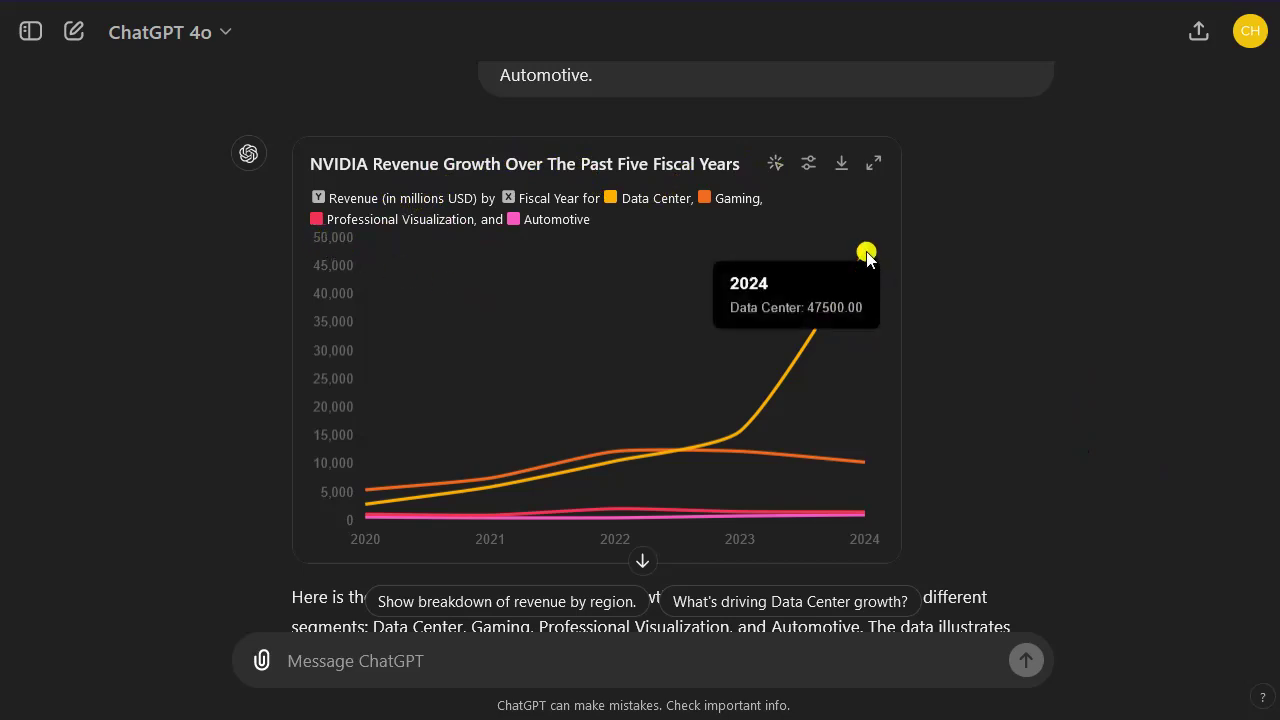
Step: Review the colour options for the revenue chart's segments and close them
click(808, 165)
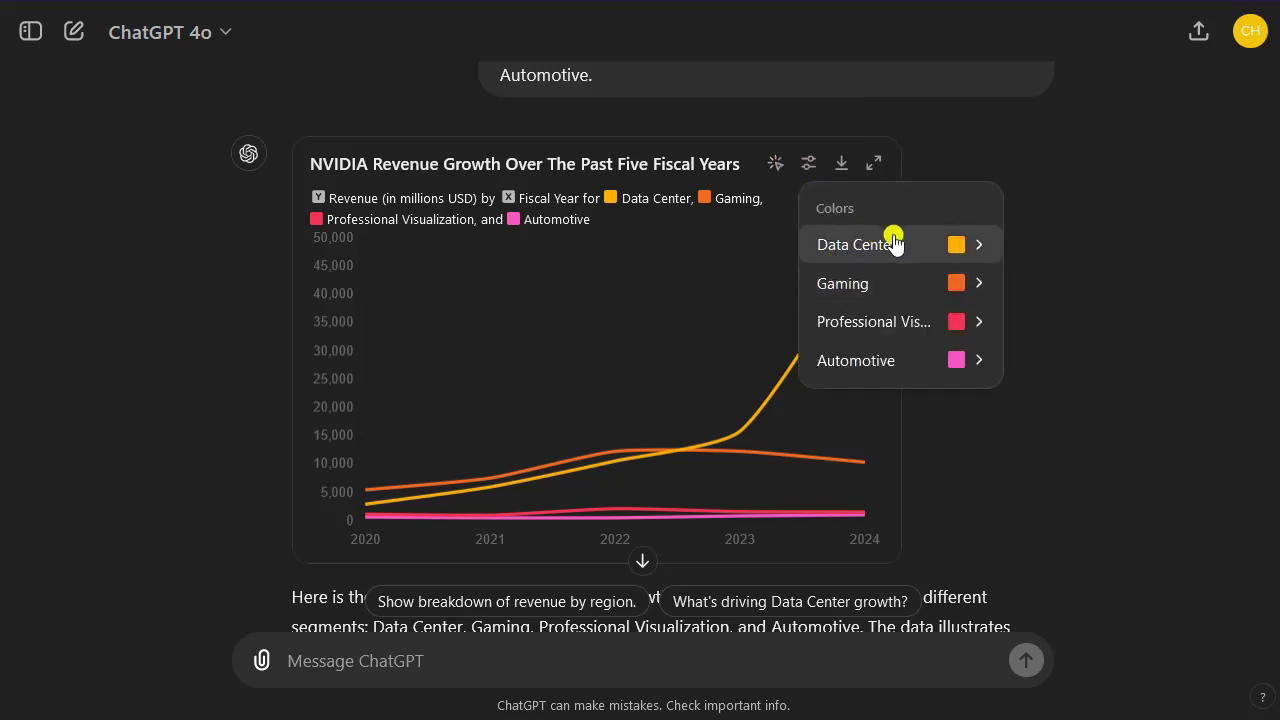
drag(1043, 151, 343, 348)
click(343, 348)
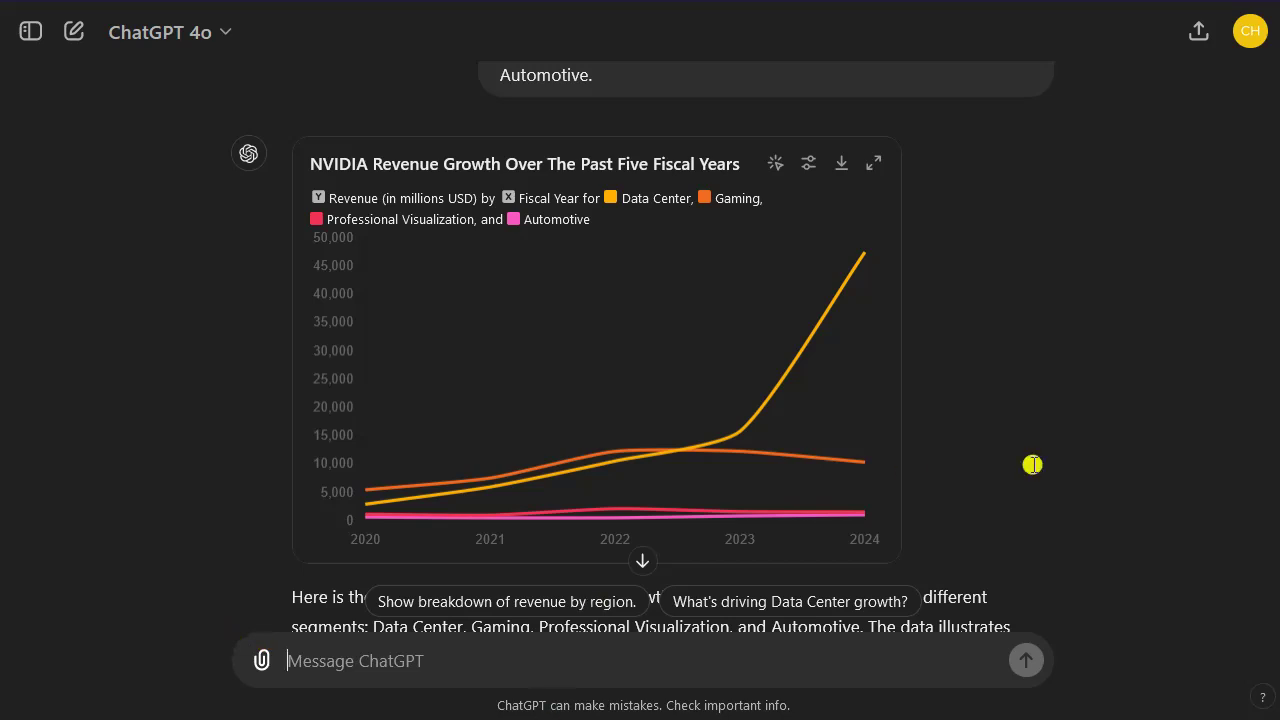
Step: Send a prompt to compare each segment's operating income over the past five fiscal years to identify trends and contributions to total operating income
scroll(1075, 460, down, 2)
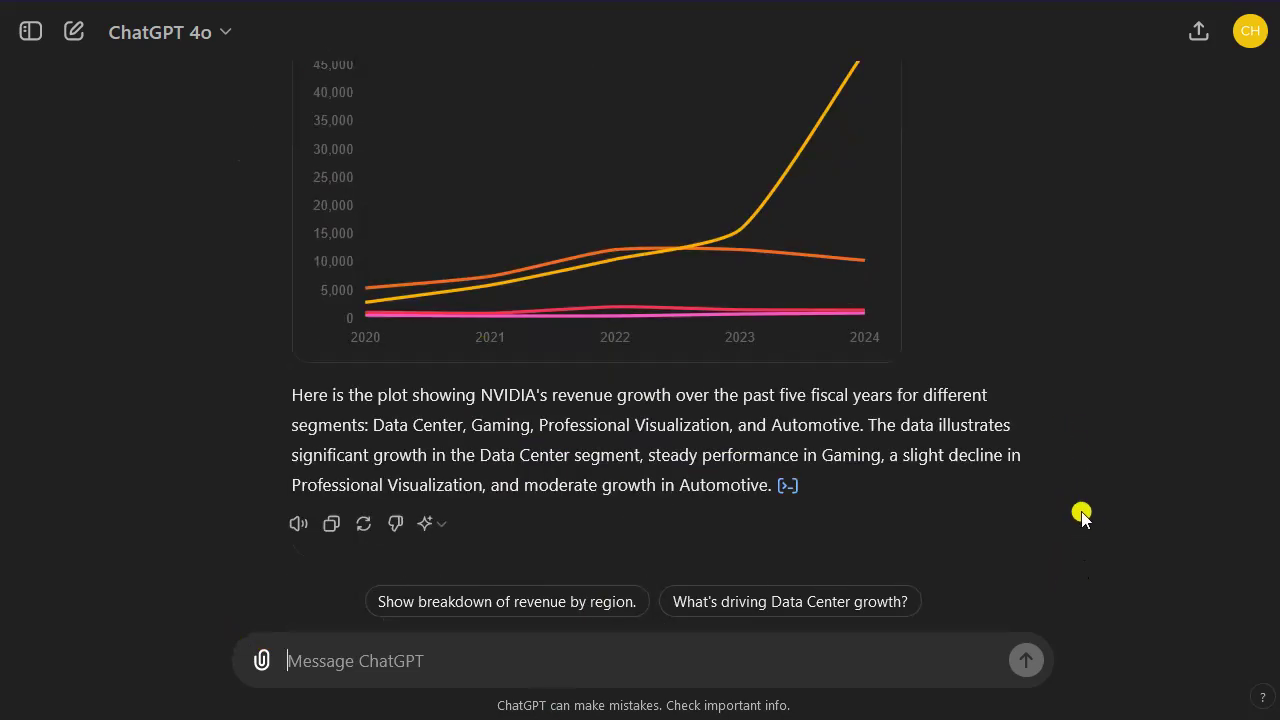
scroll(1080, 512, up, 1)
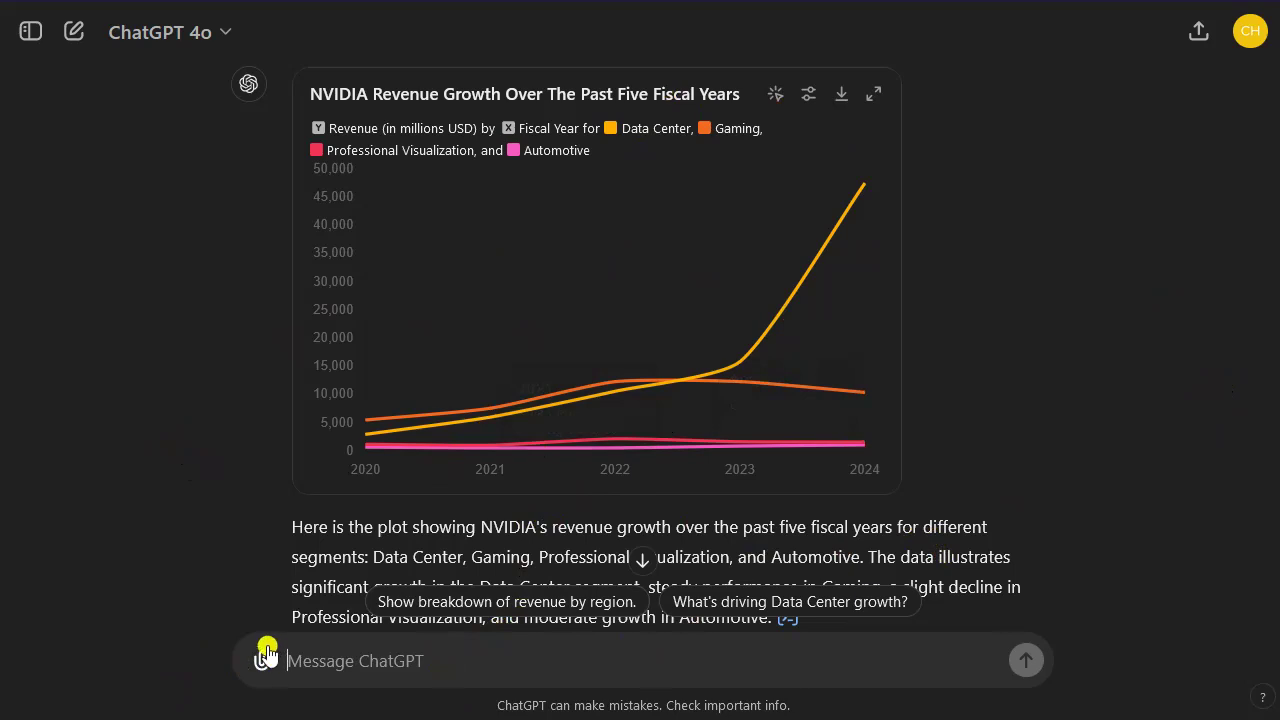
text(Compare the operating income of each segment over the past five fiscal years to identify trends and contributions to total operating income.)
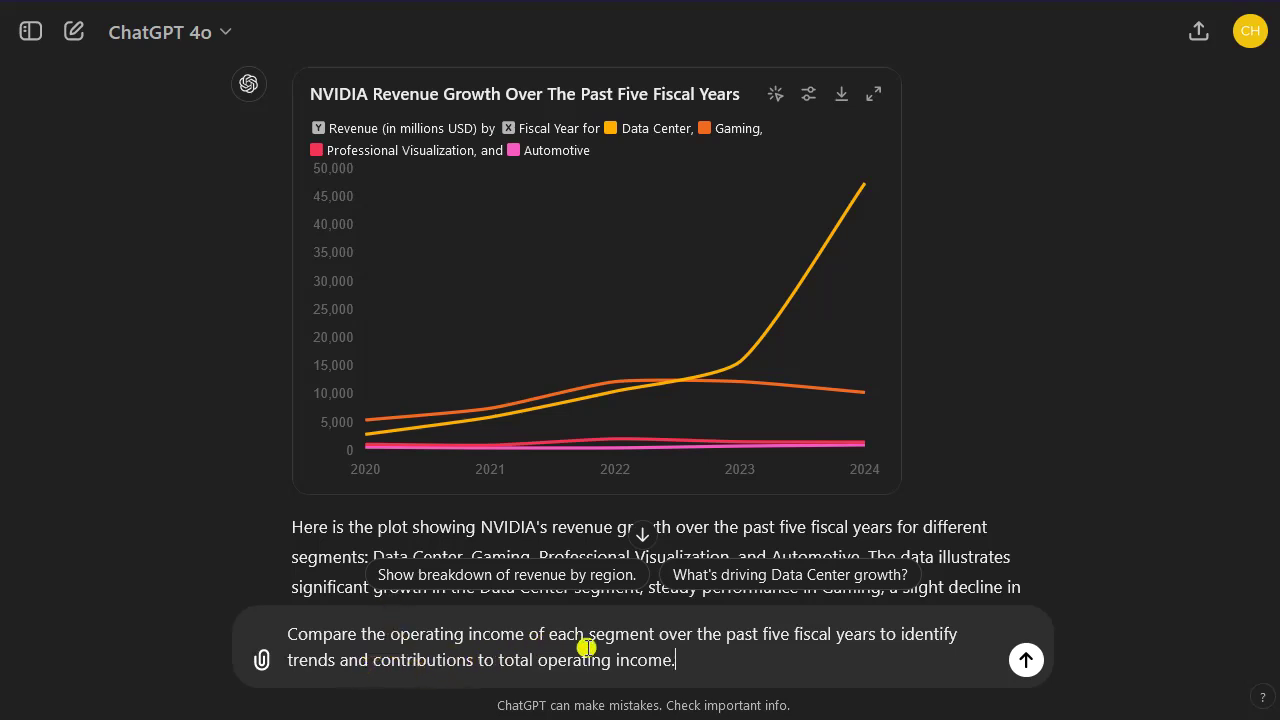
key(Return)
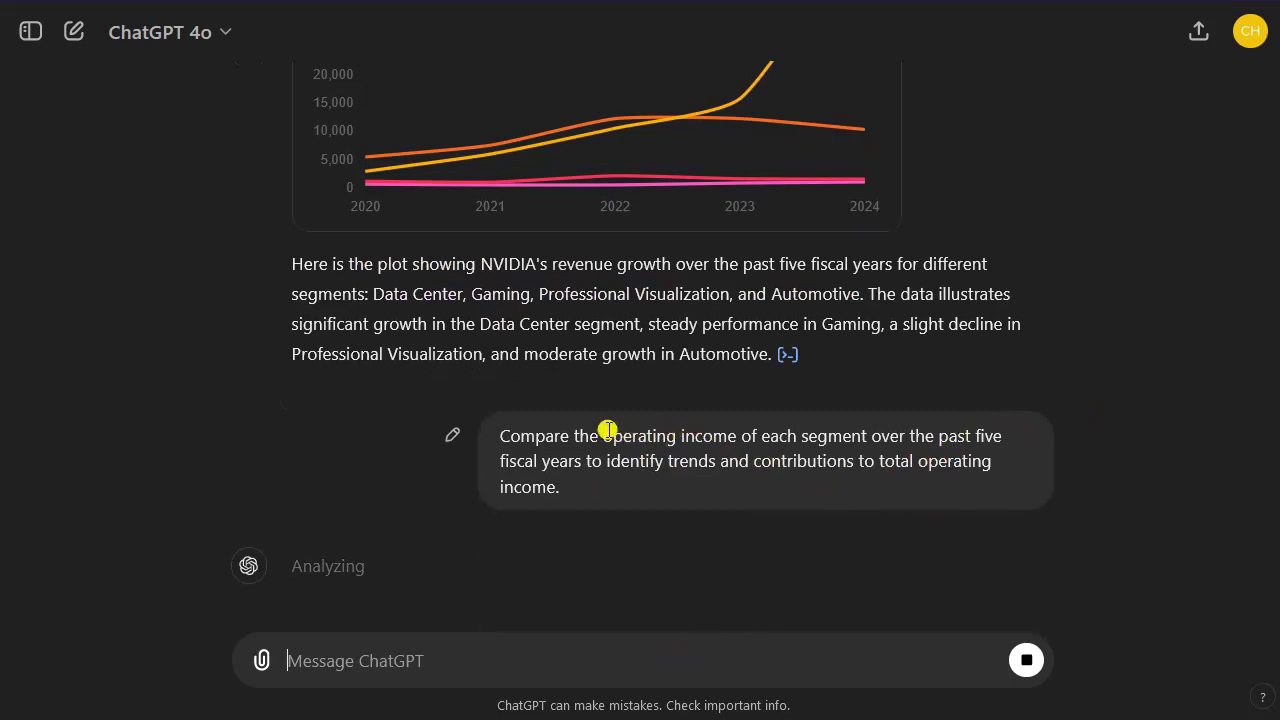
Step: Examine the segment operating income chart, including the 2024 data points for Automotive, Gaming and Data Center
drag(613, 433, 740, 430)
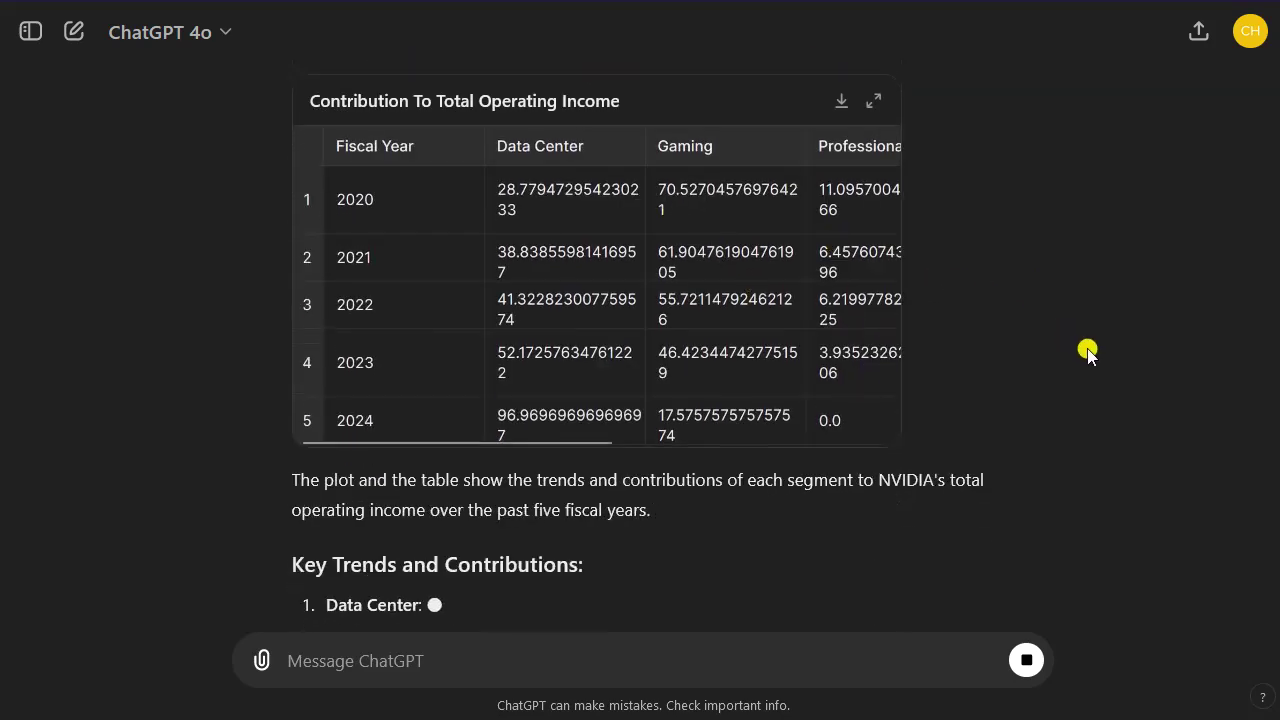
scroll(1058, 352, up, 5)
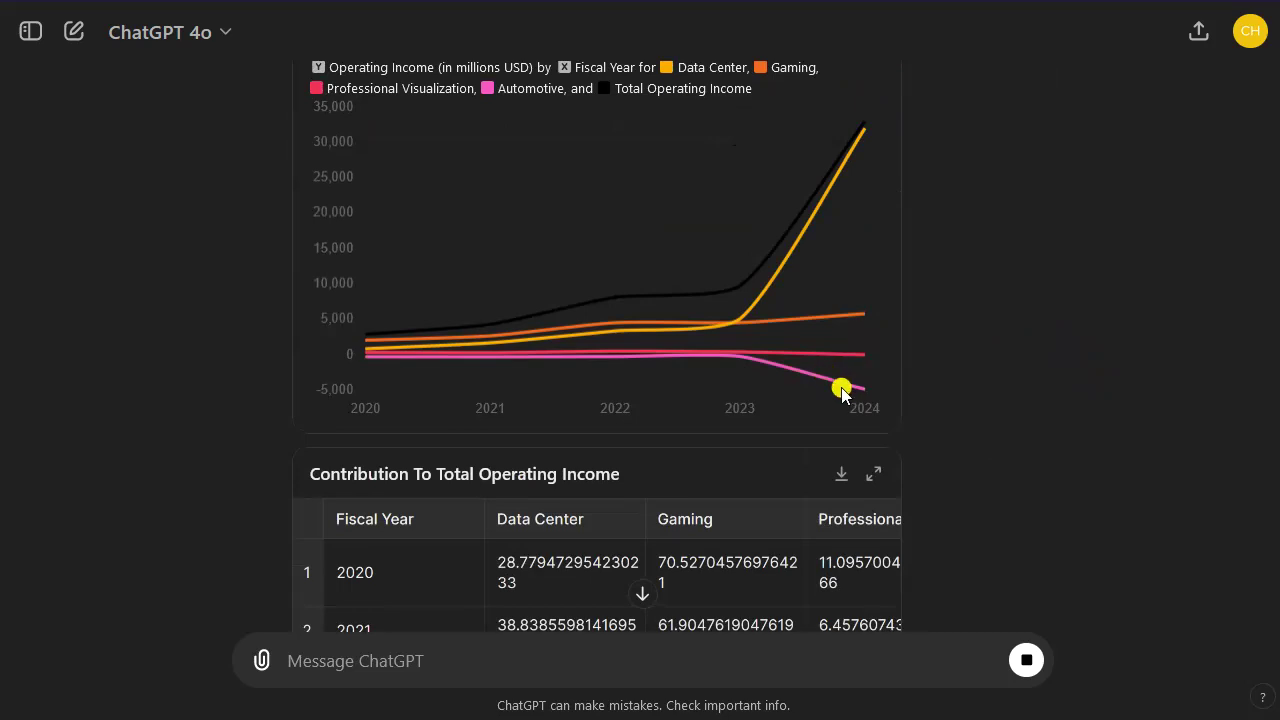
mouse_move(862, 393)
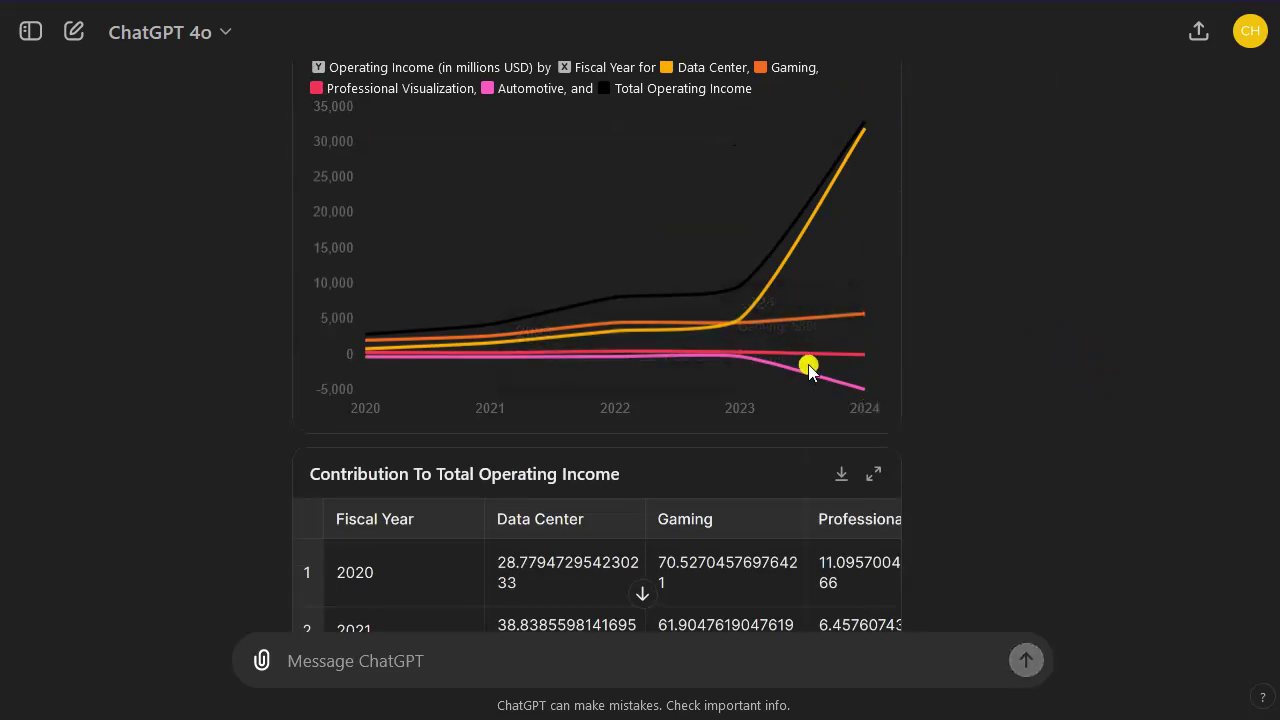
mouse_move(860, 313)
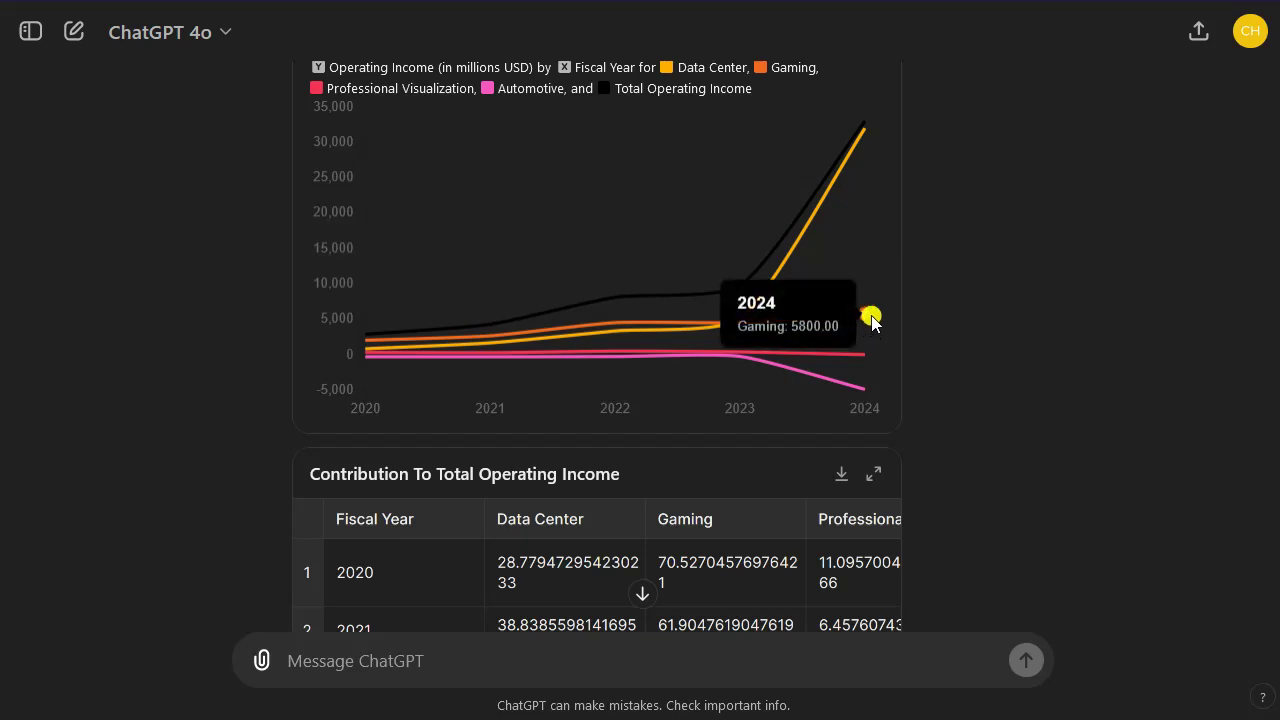
mouse_move(864, 138)
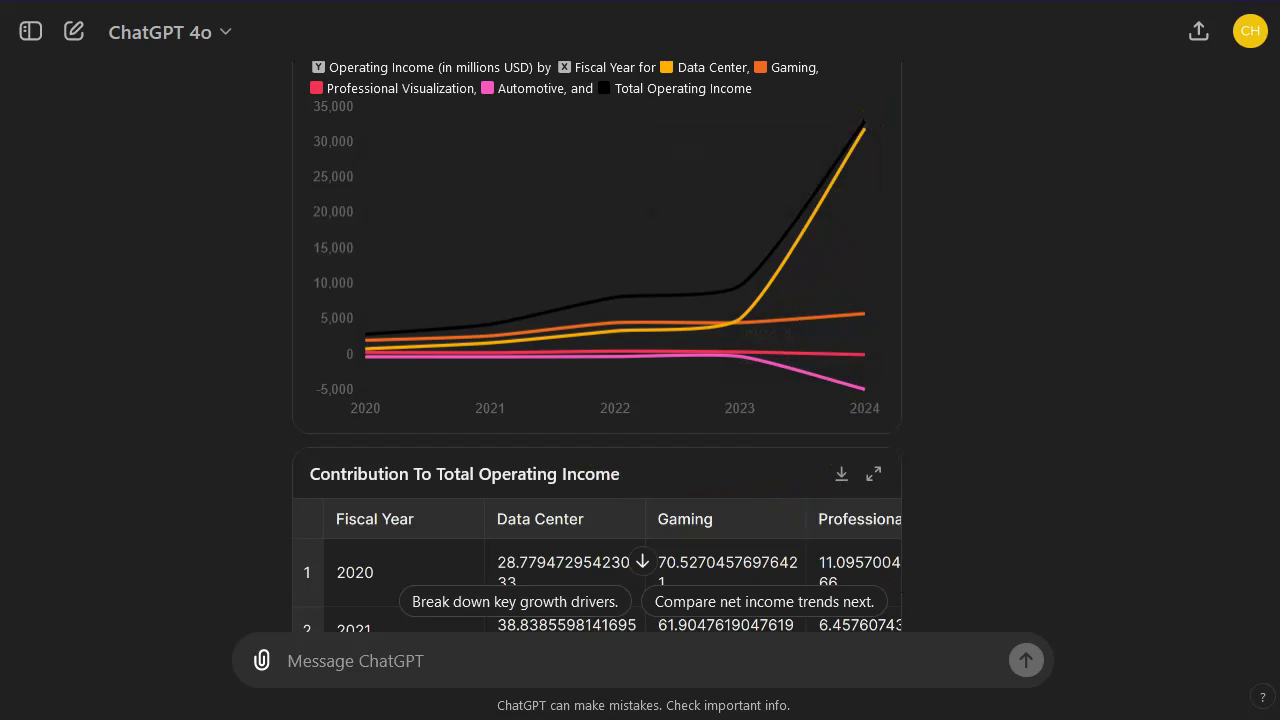
Step: Send a prompt for a bar chart of year-over-year percentage revenue growth for the entire company and each major segment
click(609, 660)
text(A bar chart showing the year-over-year percentage revenue growth for the entire company and each major segment.)
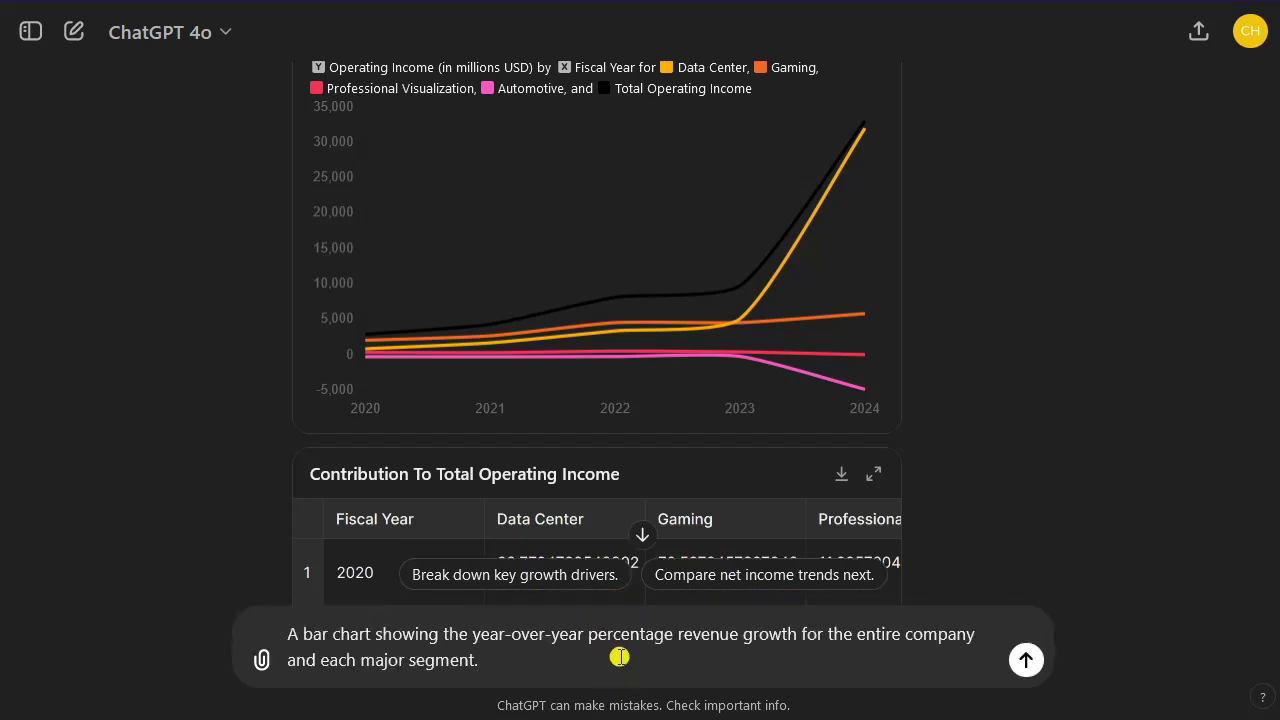
key(Return)
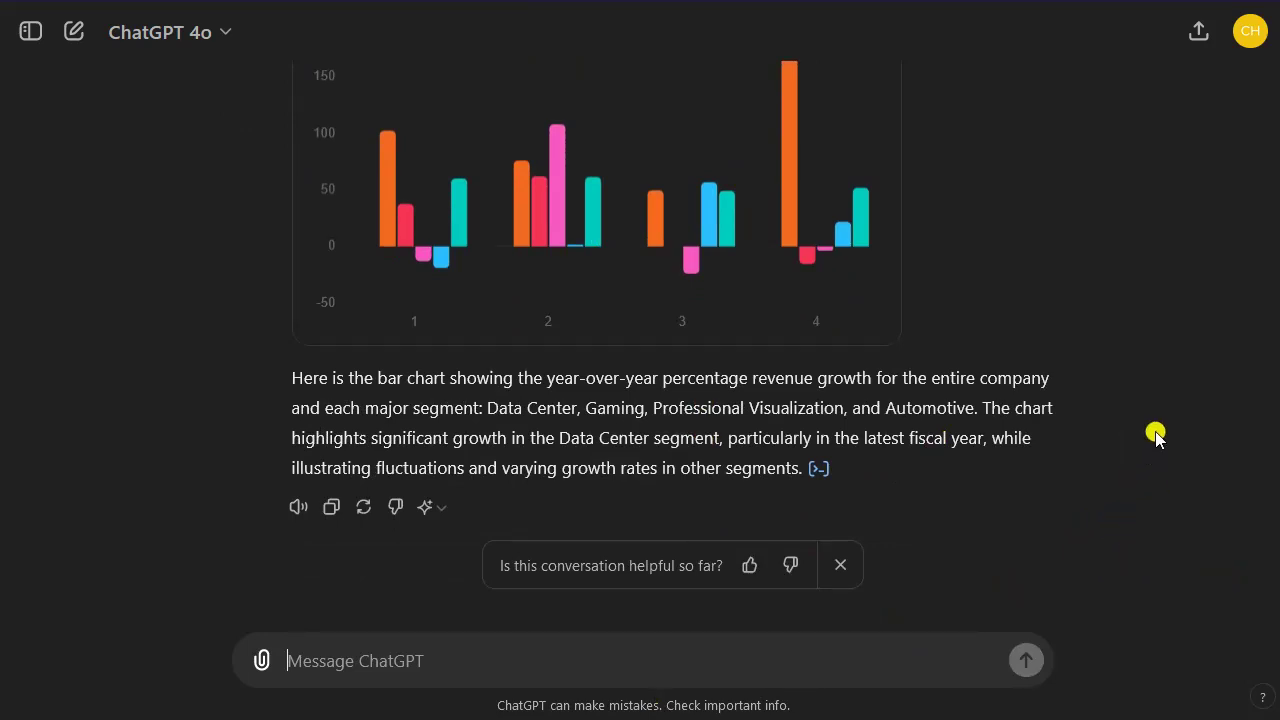
Step: Examine the year-over-year percentage revenue growth bar chart, from the first year's Data Center bar to the last year's Total Revenue bar
scroll(1112, 500, up, 4)
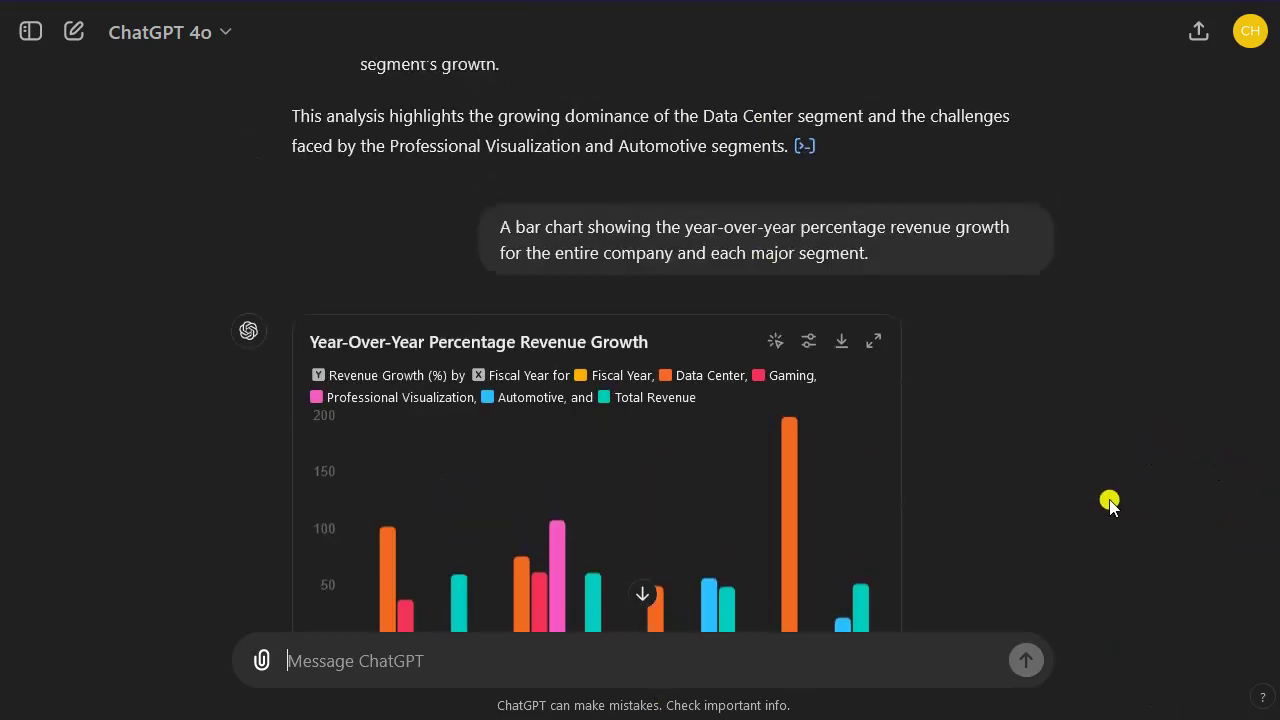
scroll(1110, 500, down, 1)
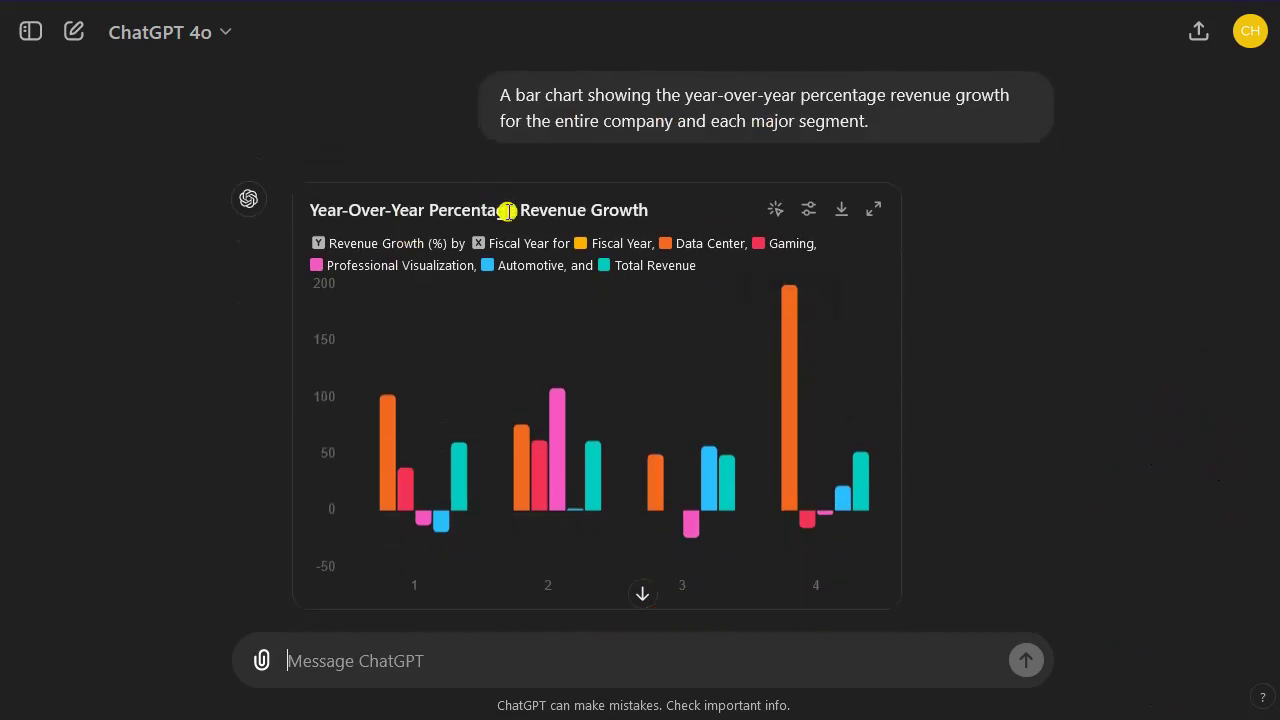
mouse_move(384, 456)
mouse_move(871, 497)
Step: Switch to the NVIDIA 2024 annual report PDF and look through its executive compensation pages
key(alt+Tab)
drag(951, 80, 808, 63)
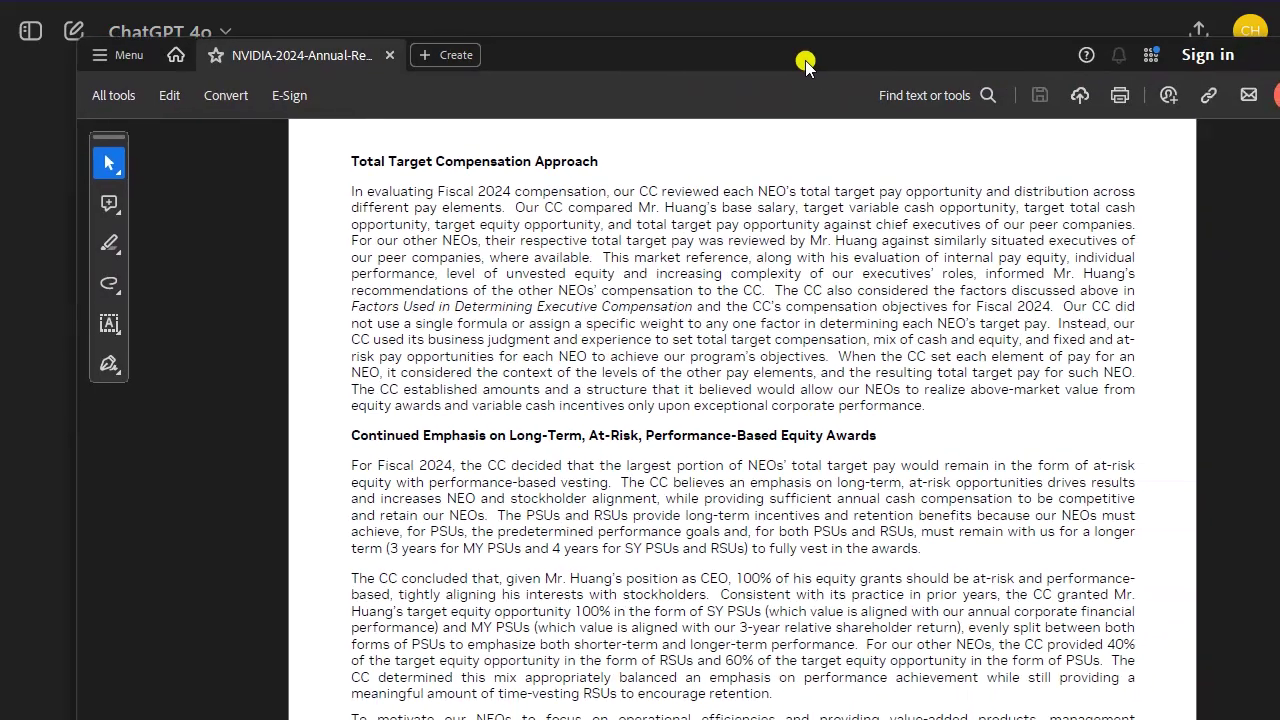
scroll(889, 340, down, 6)
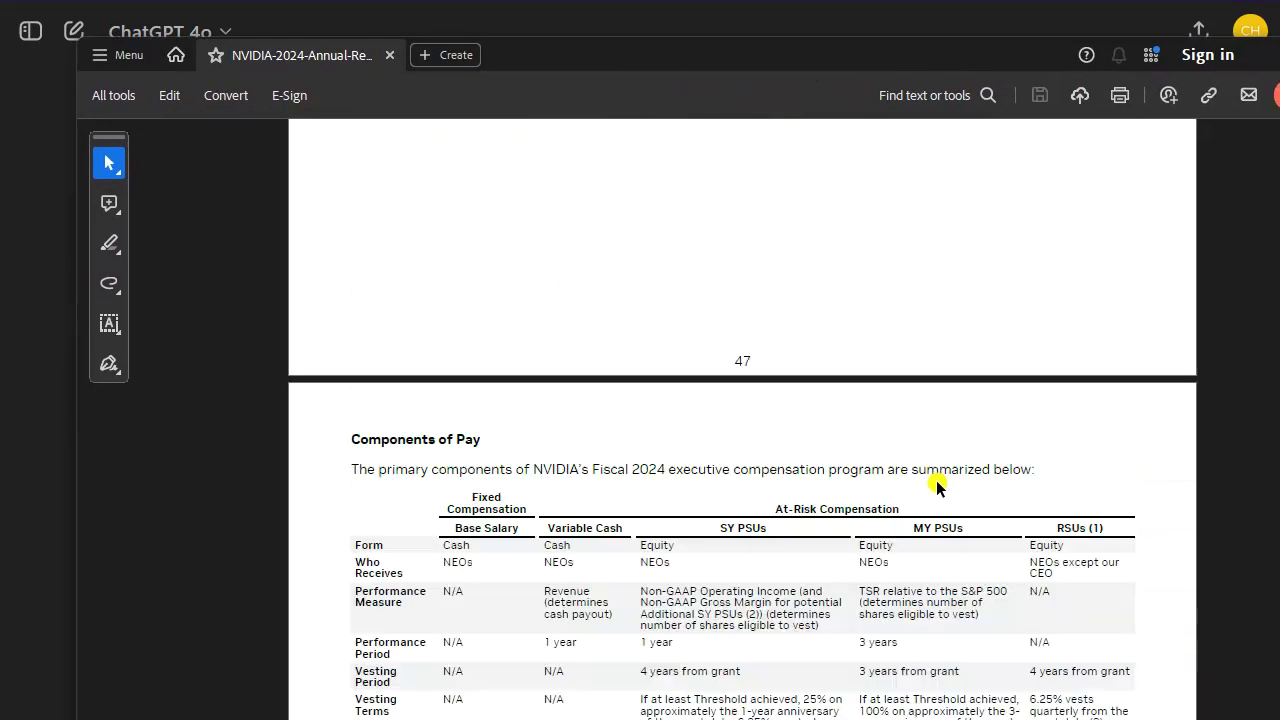
scroll(930, 484, down, 3)
scroll(922, 484, down, 4)
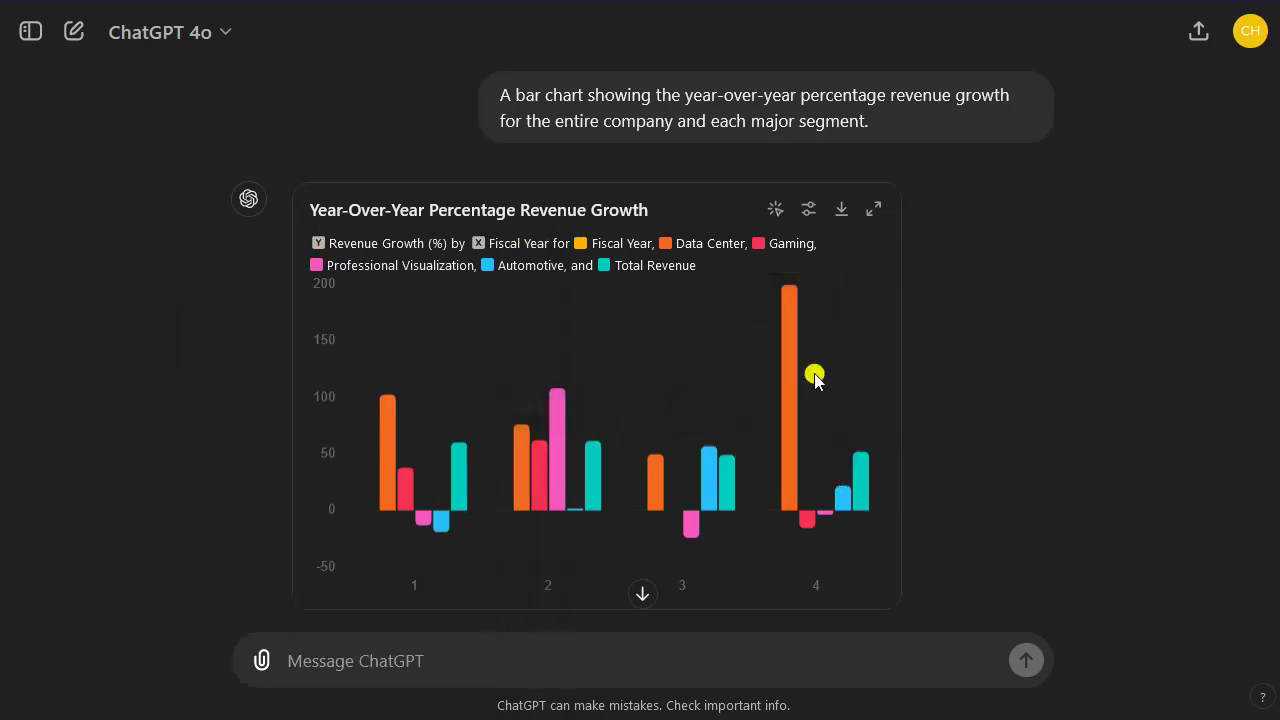
Step: Return to ChatGPT and send a prompt to plot NVIDIA's TSR over the past five fiscal years against the S&P 500 index
mouse_move(794, 372)
click(347, 671)
text(Plot NVIDIA's TSR over the past five fiscal years and compare it with the S&P 500 index.)
key(Return)
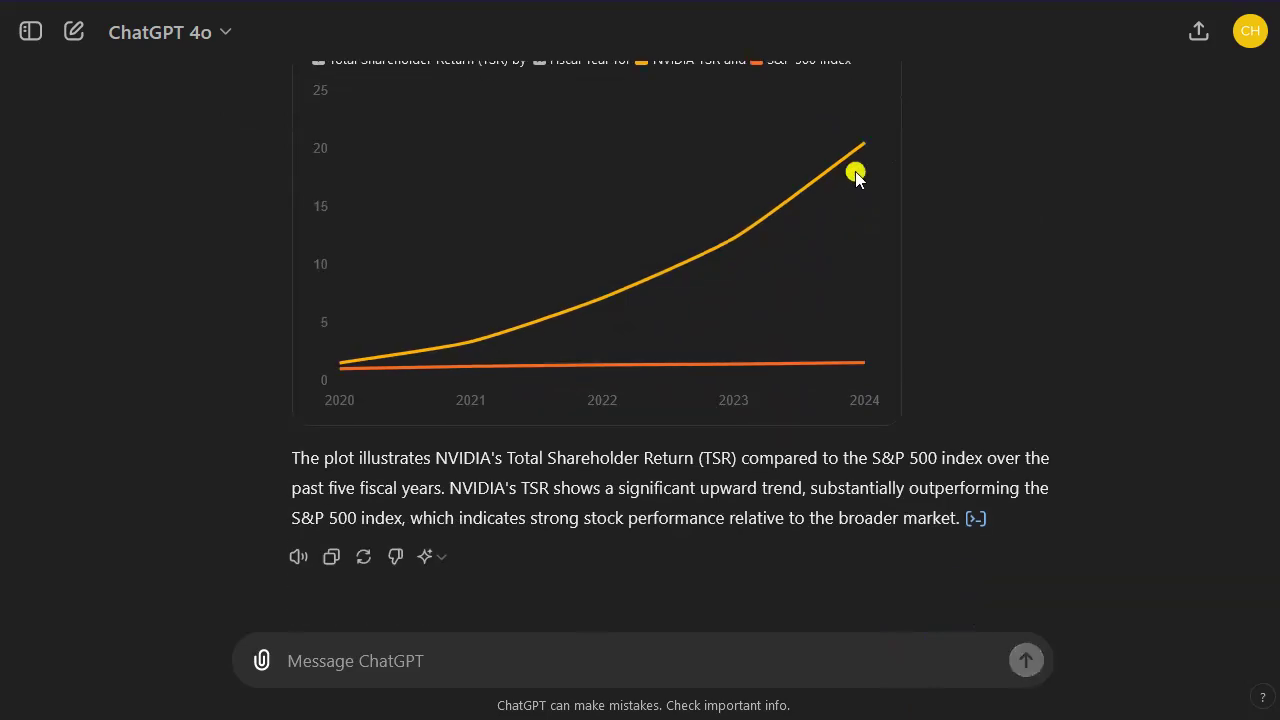
Step: Examine the TSR comparison chart, its 2024 data points for NVIDIA and the S&P 500 index, and the summary below it
scroll(852, 142, up, 3)
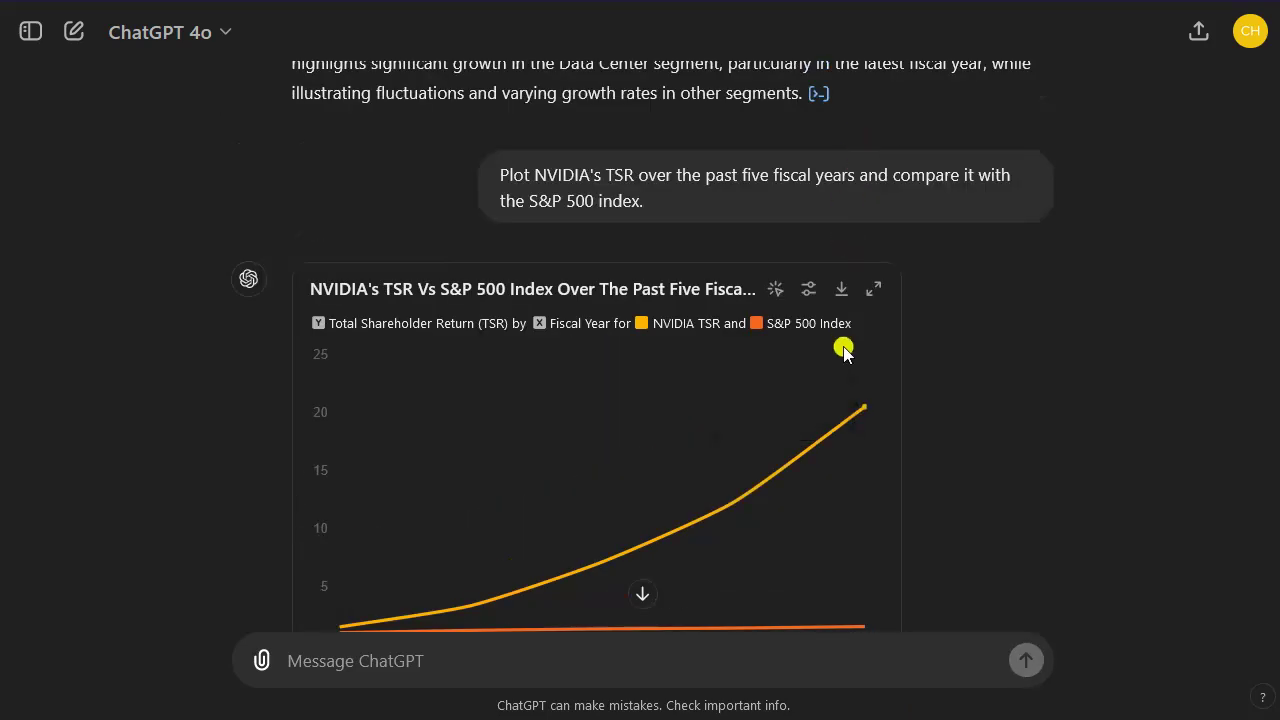
mouse_move(865, 410)
scroll(860, 567, down, 2)
mouse_move(862, 492)
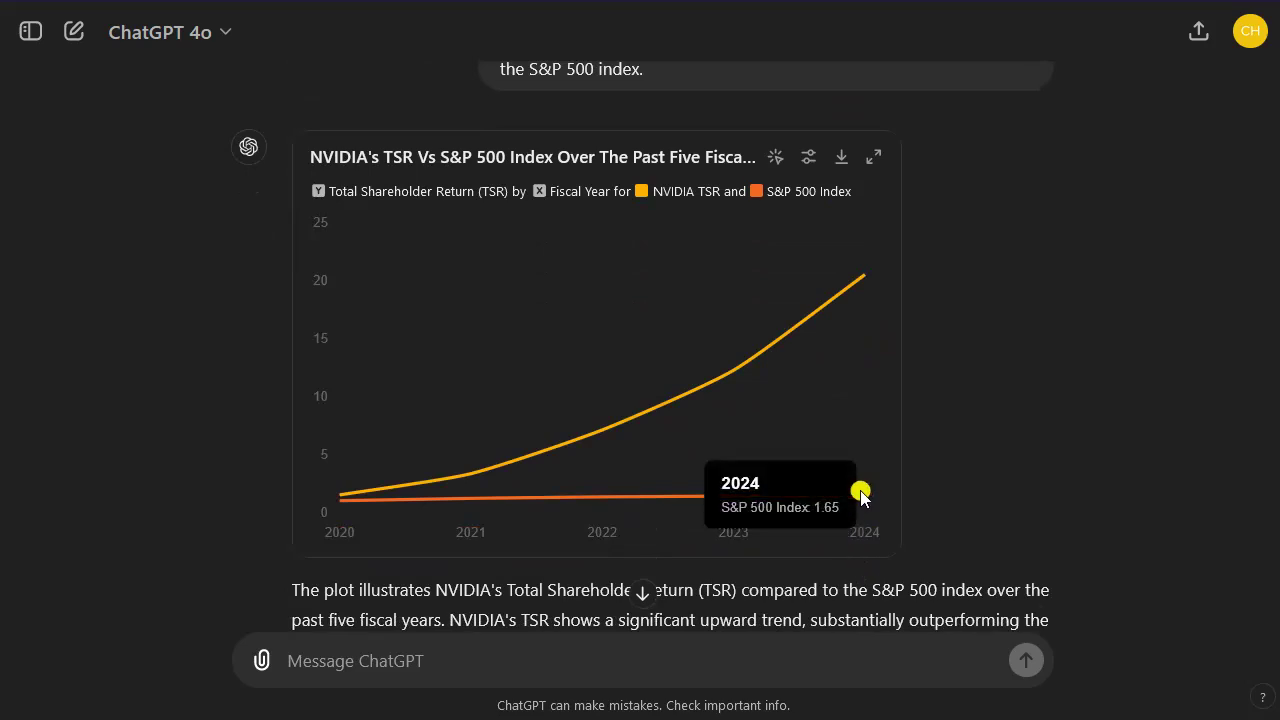
mouse_move(864, 273)
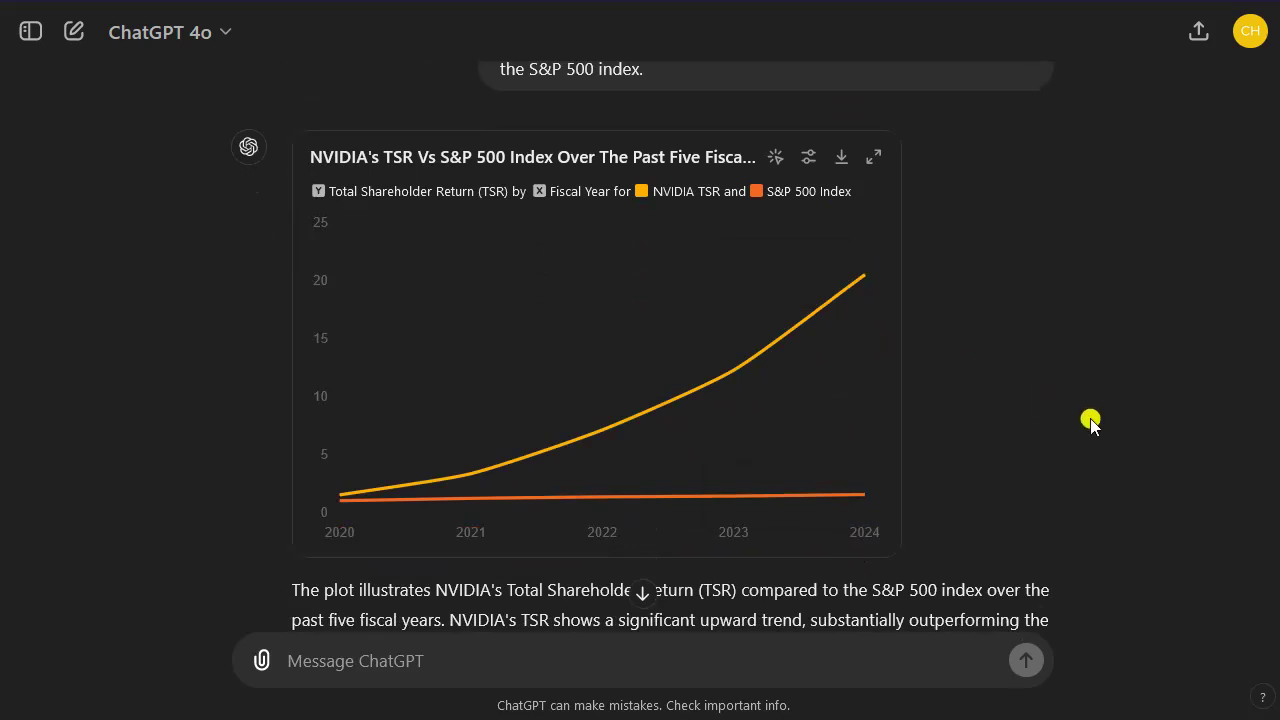
scroll(1088, 422, down, 2)
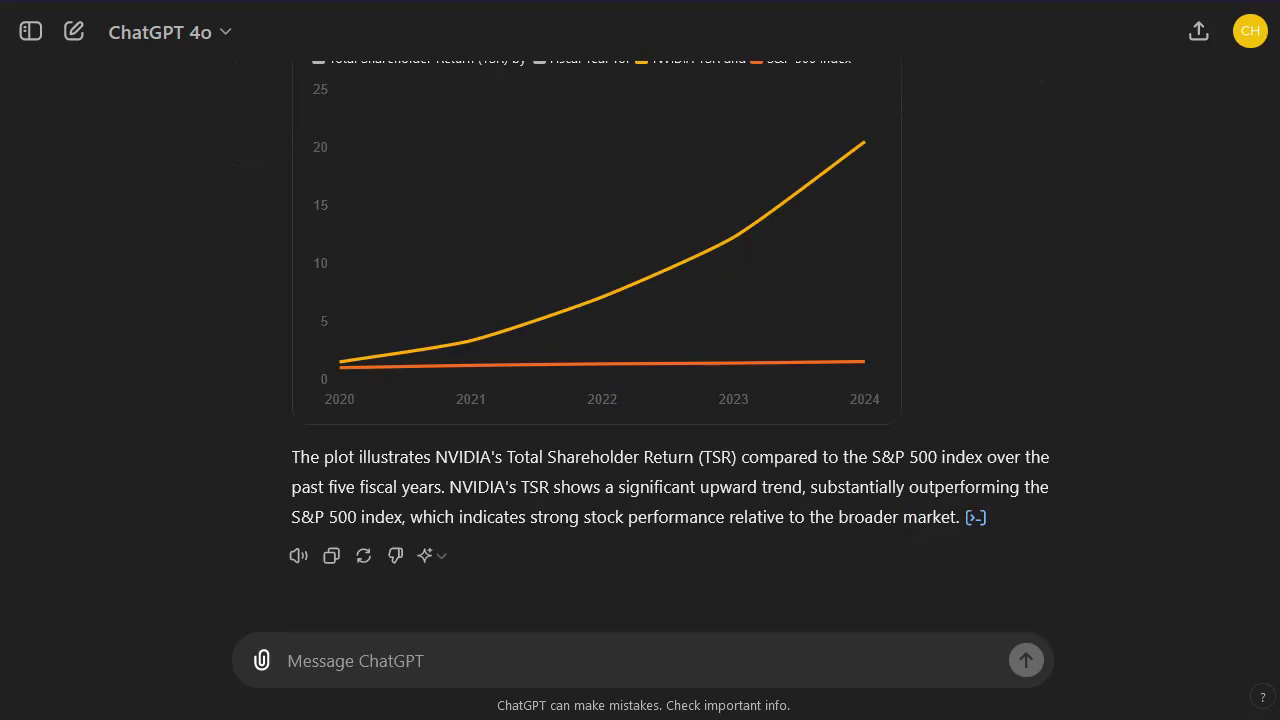
Step: Send a prompt for pie charts or bar graphs showing revenue distribution across geographical regions such as Americas, EMEA, and APAC
click(689, 671)
text(Pie charts or bar graphs showing revenue distribution across different geographical regions such as Americas, EMEA, and APAC.)
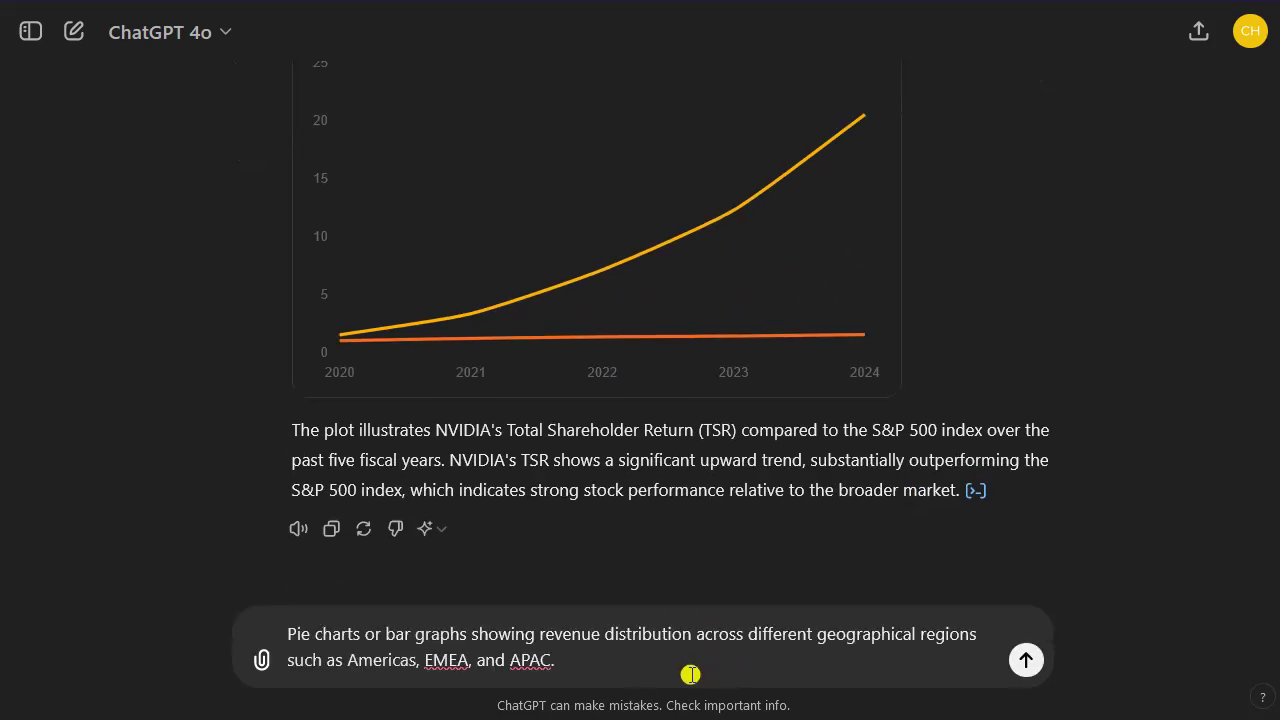
key(Return)
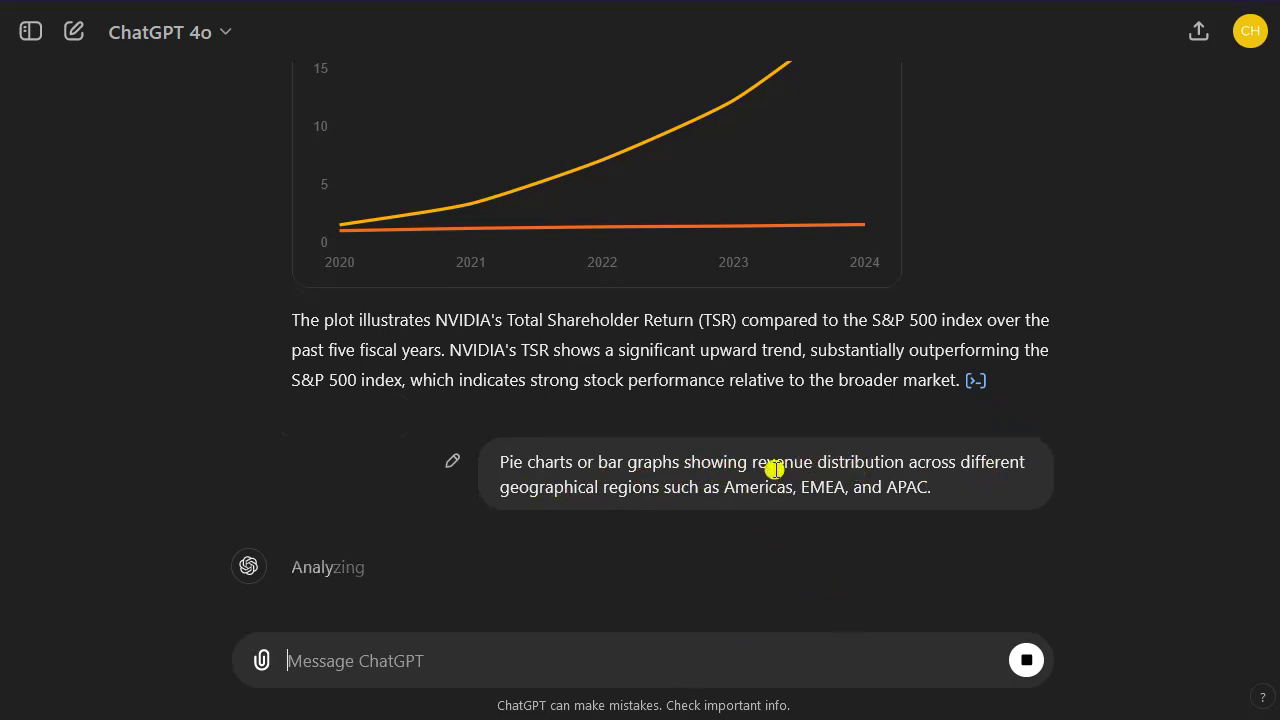
Step: Review the regional revenue distribution charts alongside the prompt text and the preceding TSR chart
drag(803, 487, 869, 483)
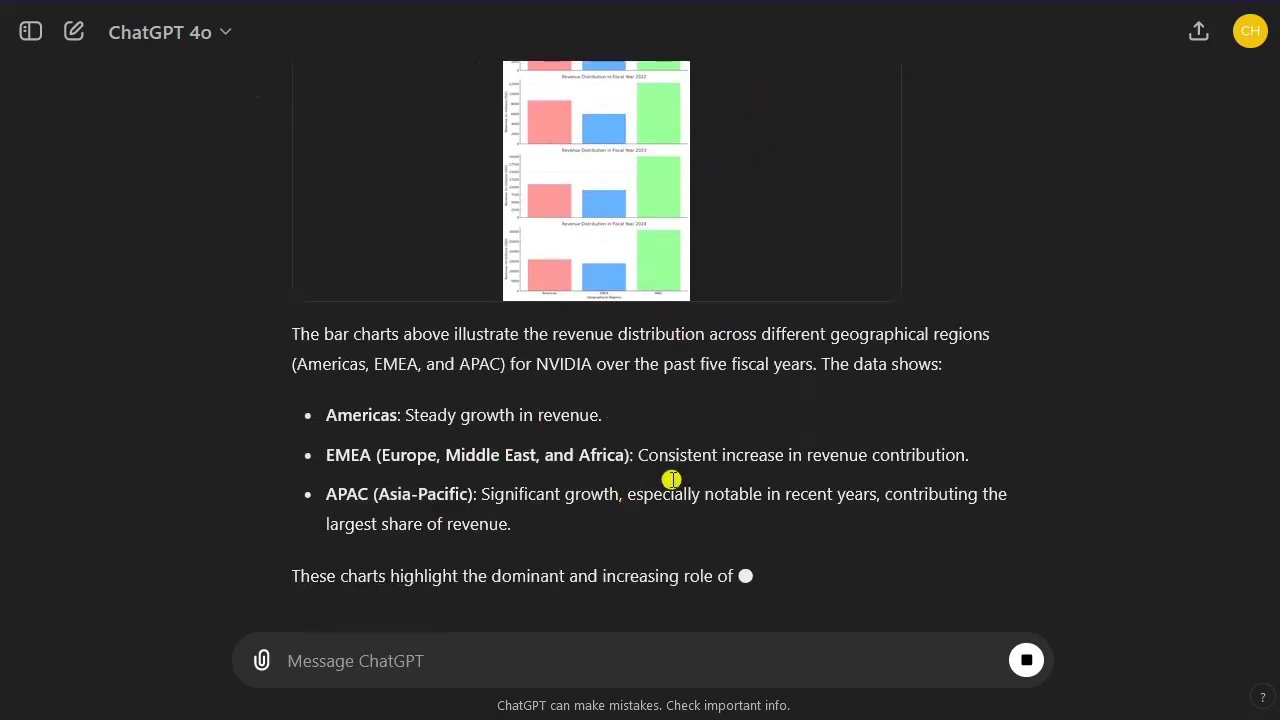
scroll(731, 460, up, 4)
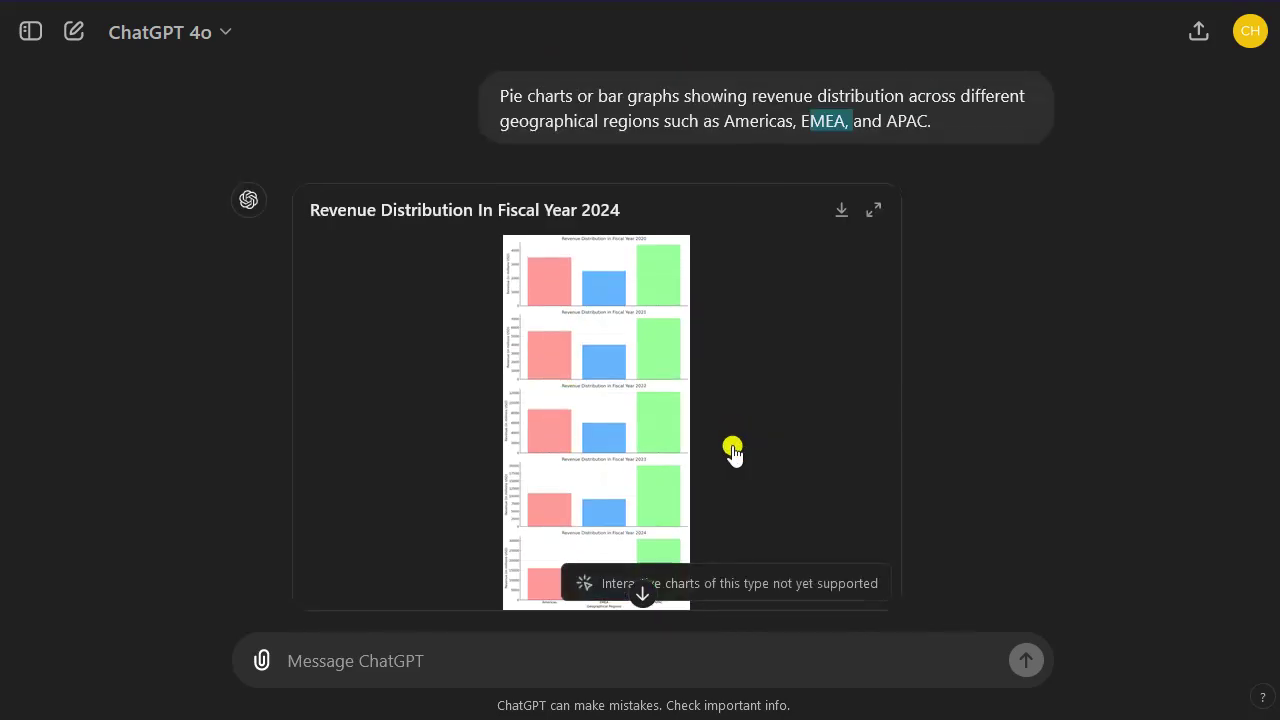
scroll(733, 451, down, 3)
scroll(557, 289, up, 4)
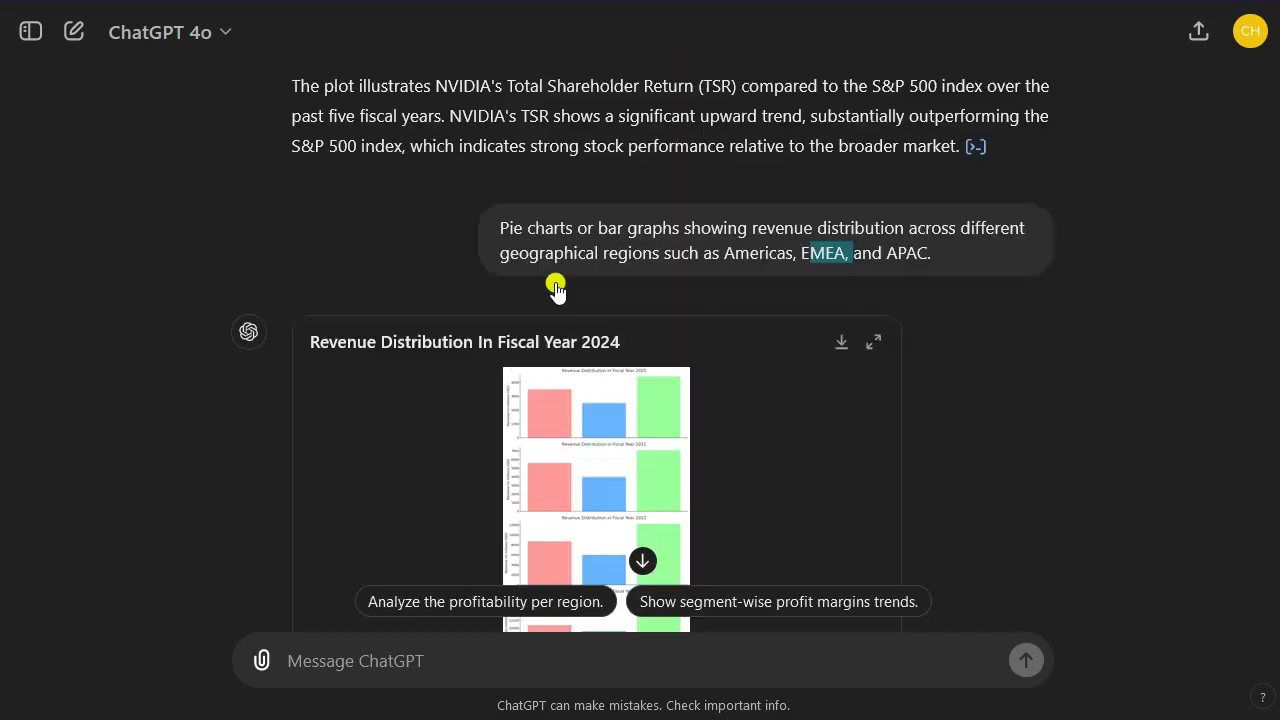
scroll(677, 311, up, 4)
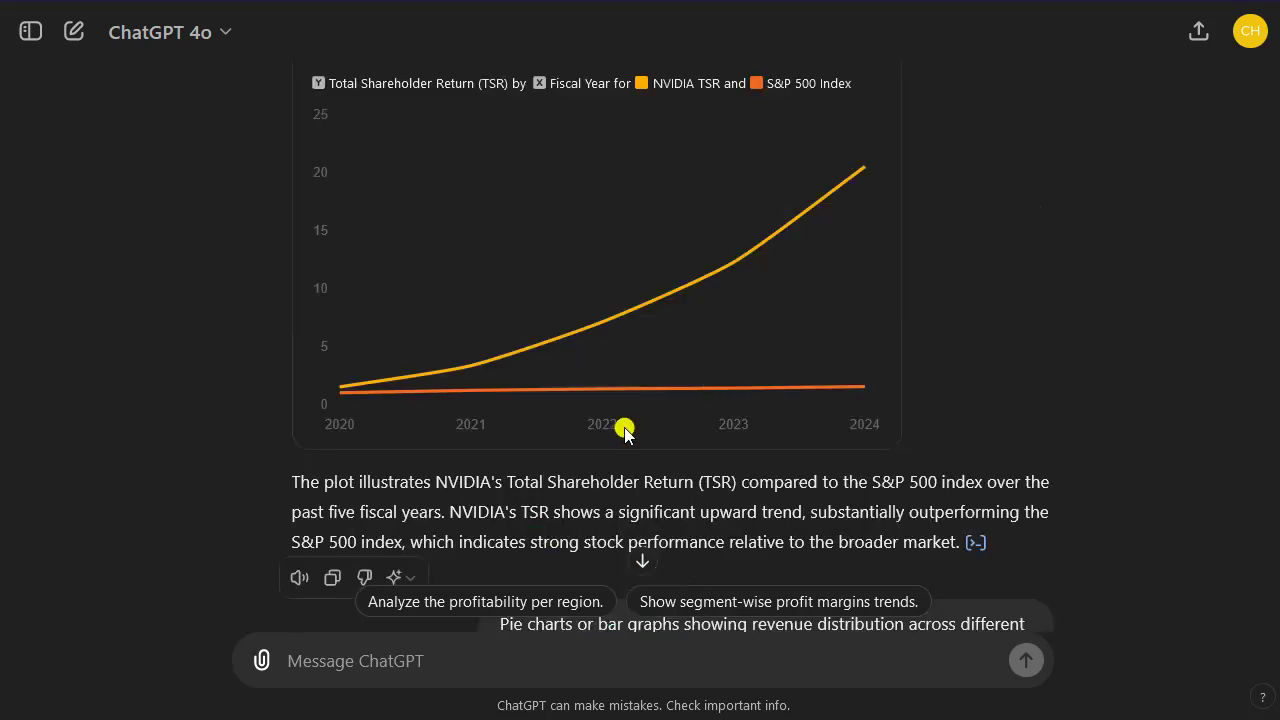
scroll(911, 388, down, 4)
scroll(916, 383, down, 1)
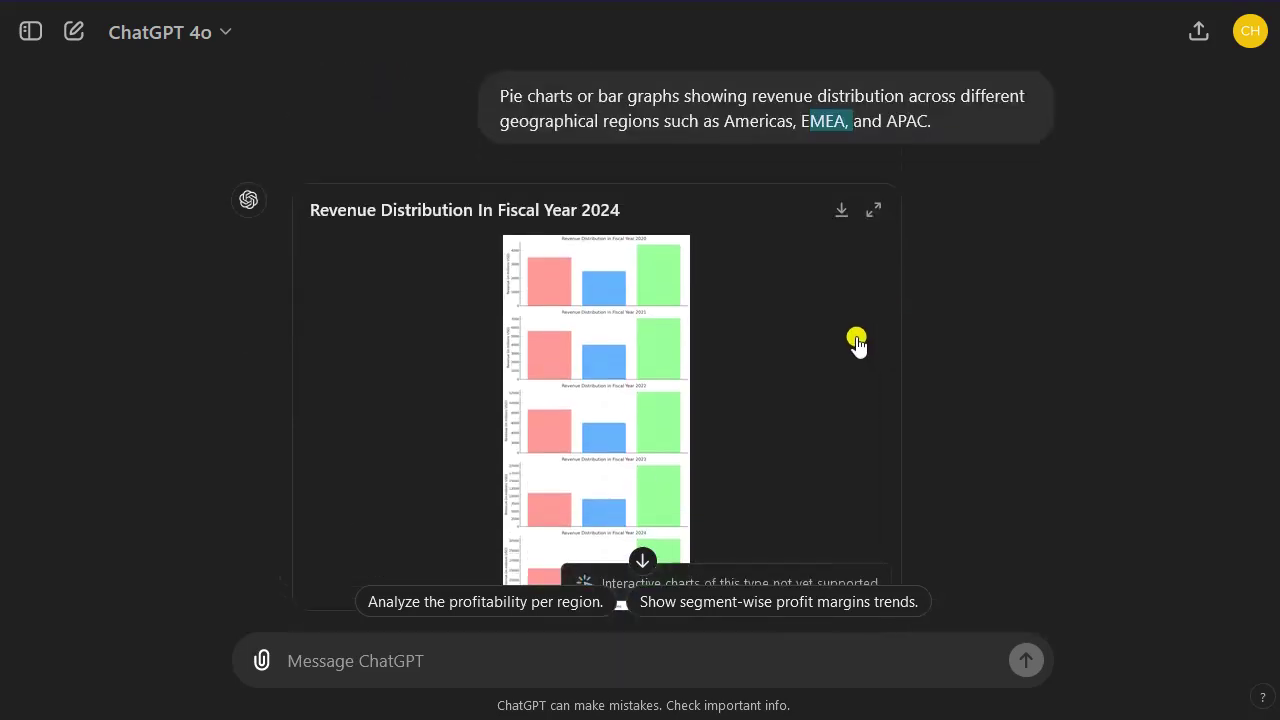
Step: Compare fiscal years 2020 to 2024 in the enlarged regional revenue charts, close the enlargement and review the written summary
click(876, 210)
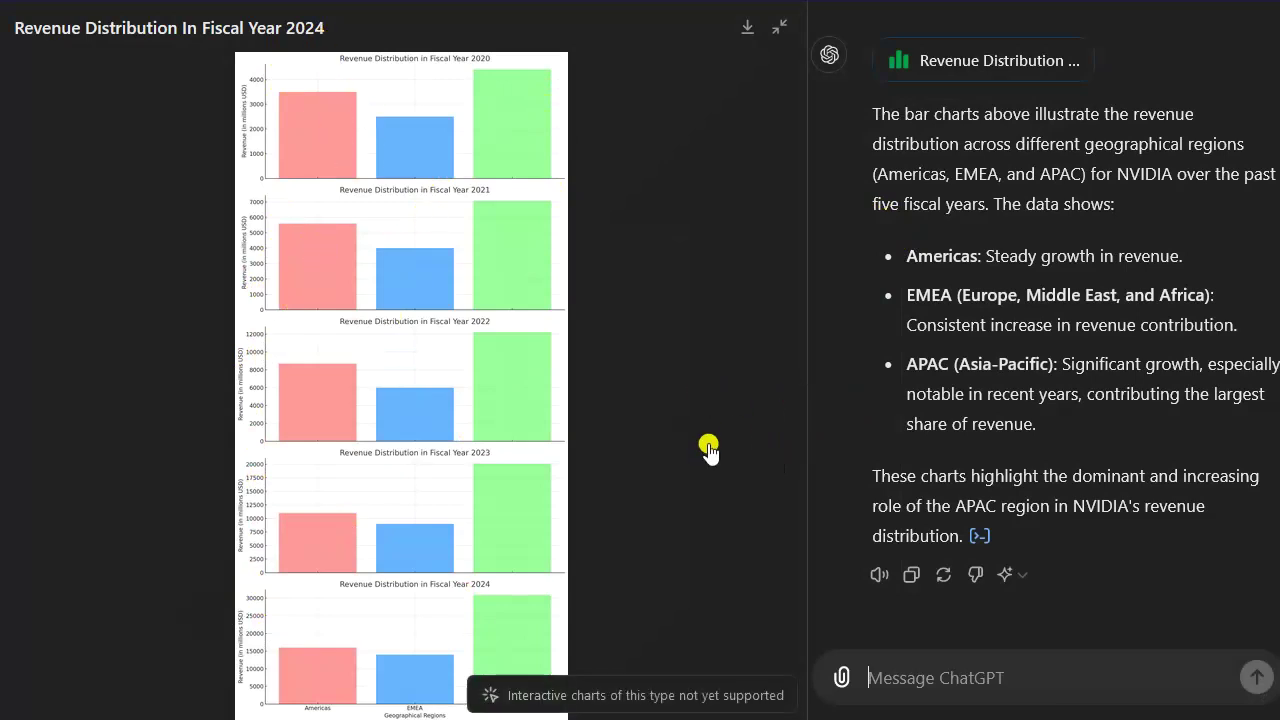
scroll(975, 345, up, 3)
scroll(903, 350, down, 3)
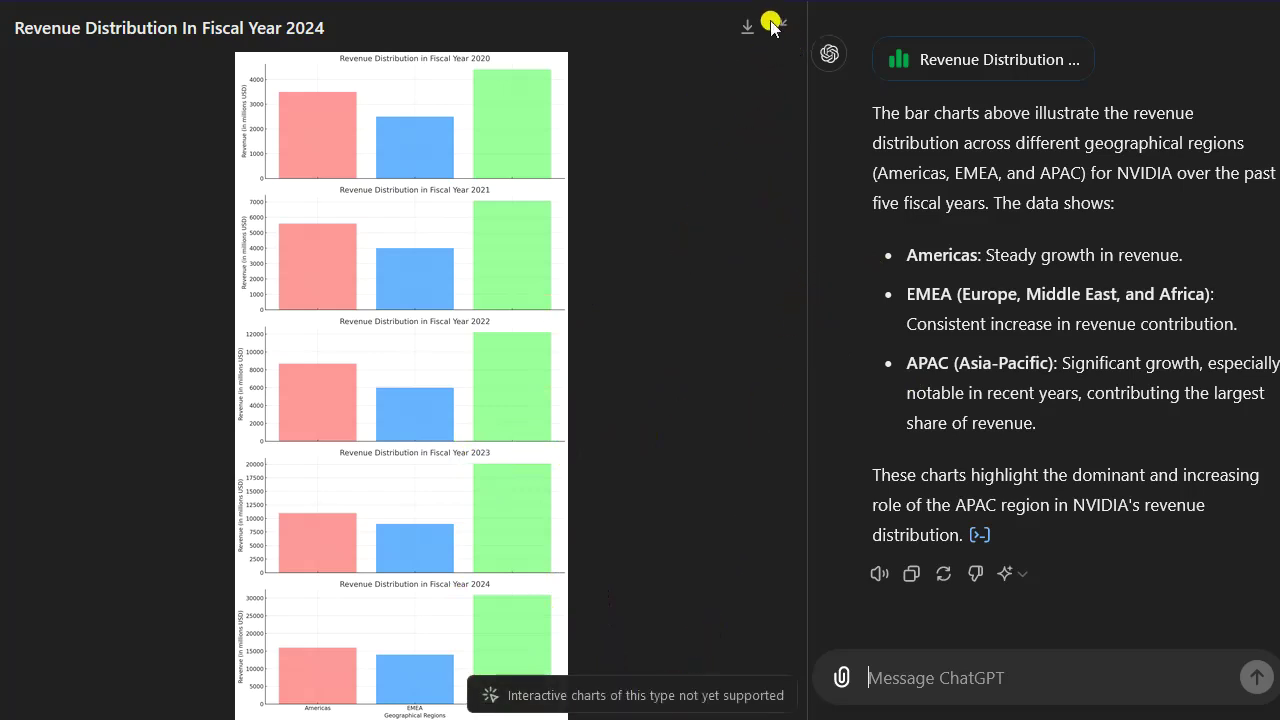
click(777, 31)
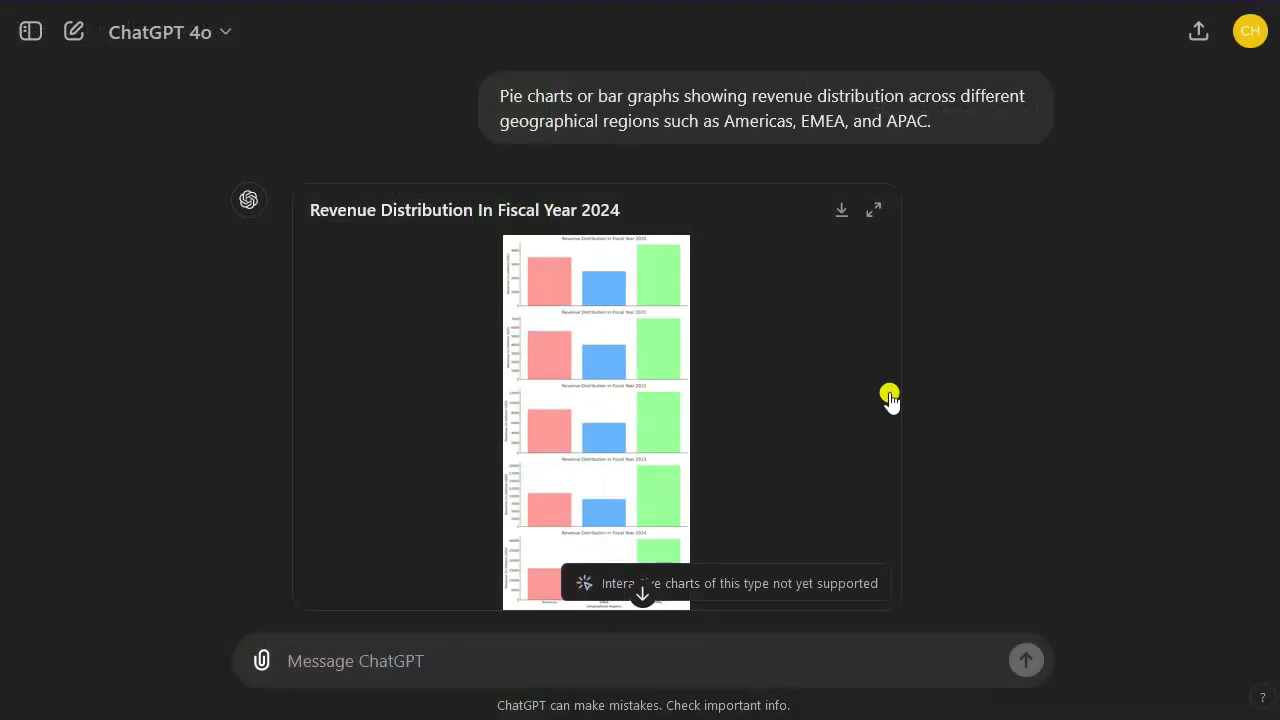
scroll(1018, 357, down, 3)
scroll(1018, 357, down, 2)
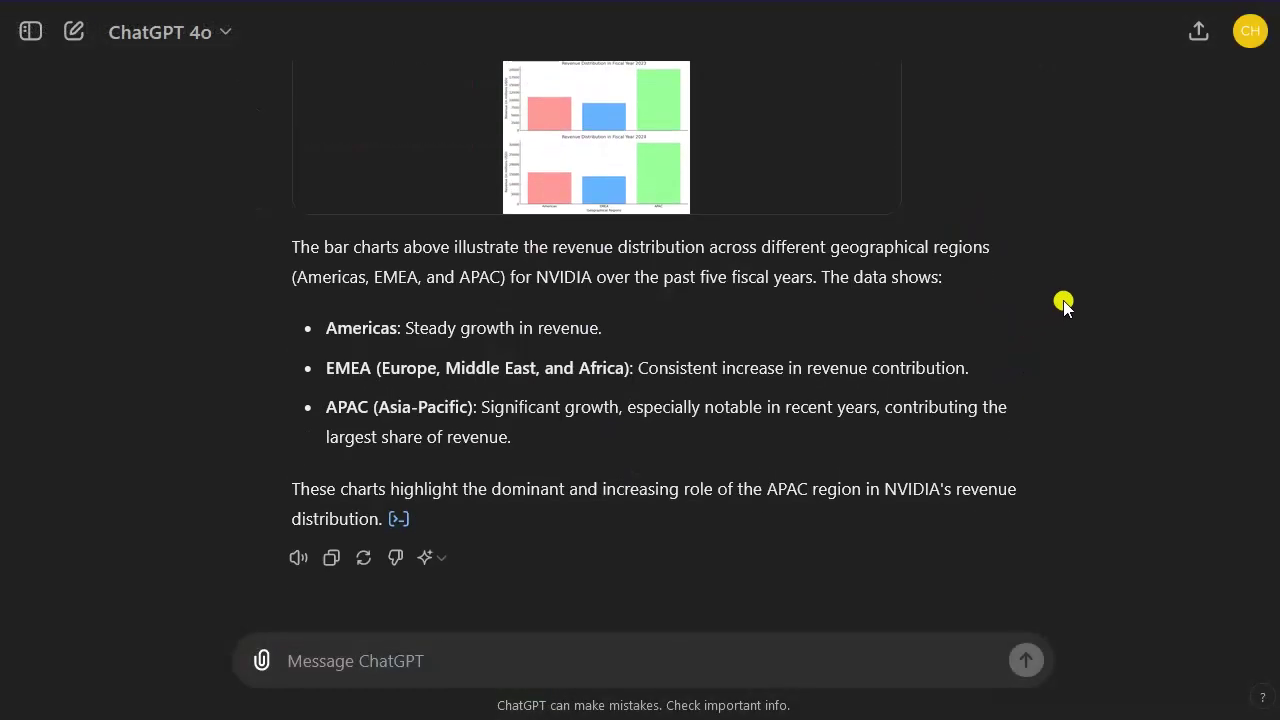
scroll(783, 470, up, 3)
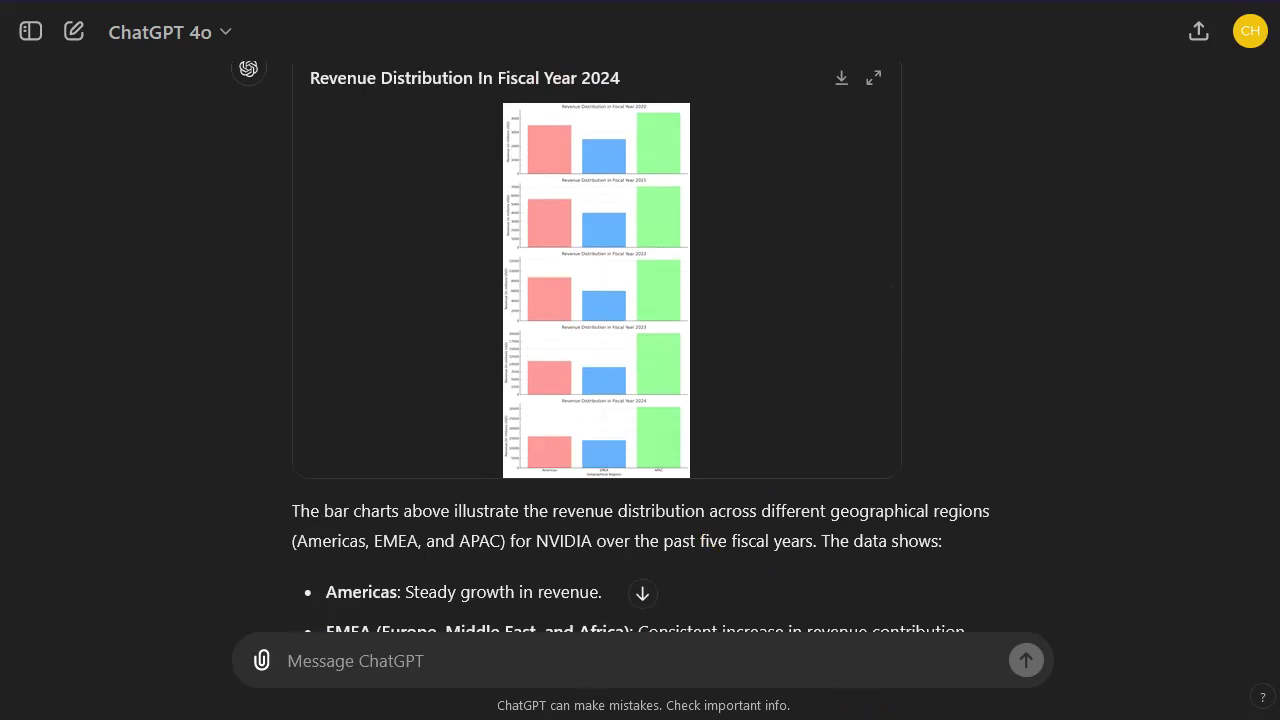
Step: Send a prompt to compare annual capital expenditures with annual depreciation expenses over the past five fiscal years
text(Compare annual capital expenditures with annual depreciation expenses over the past five fiscal years.)
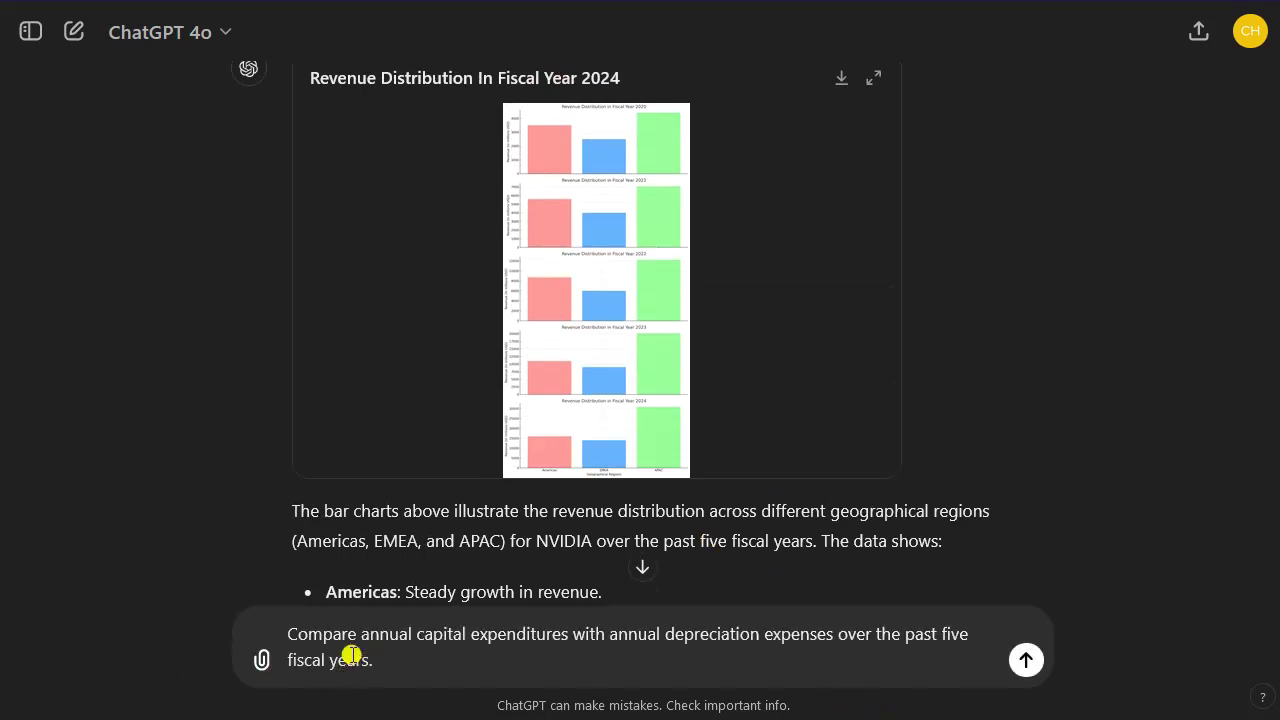
key(Return)
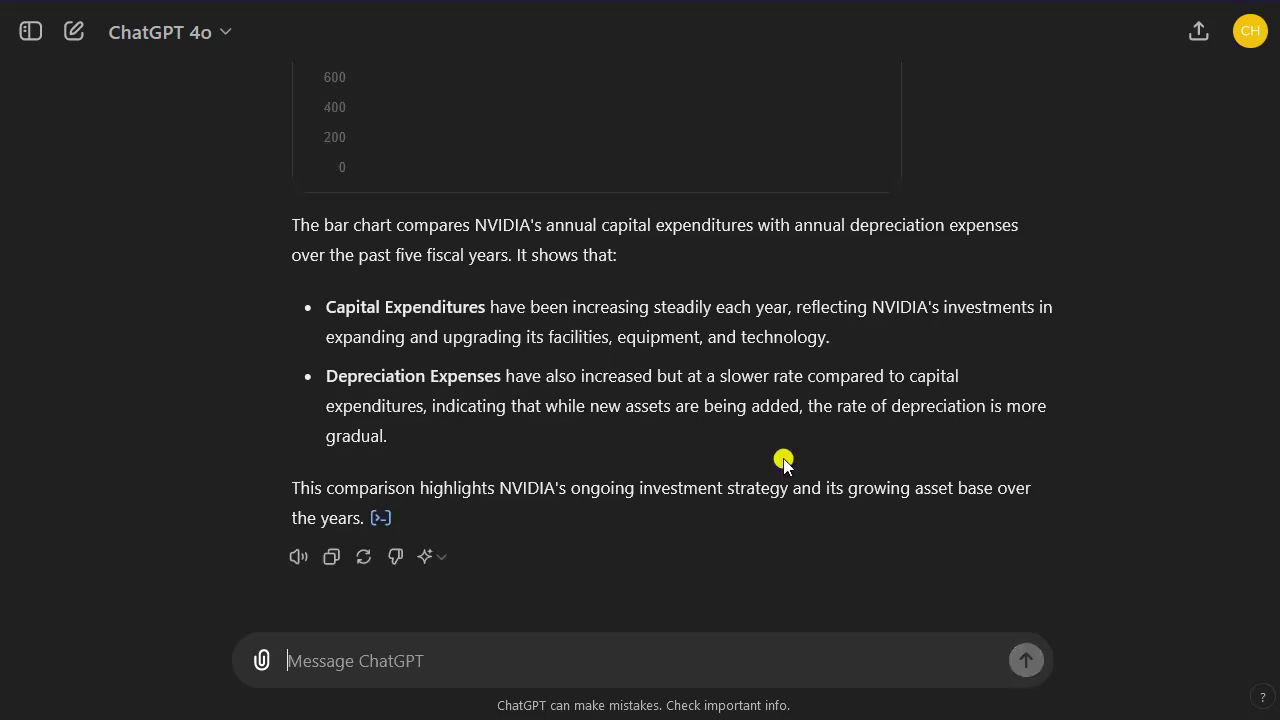
Step: Examine the capital expenditures versus depreciation expenses chart and the explanation of both trends below it
scroll(603, 309, up, 5)
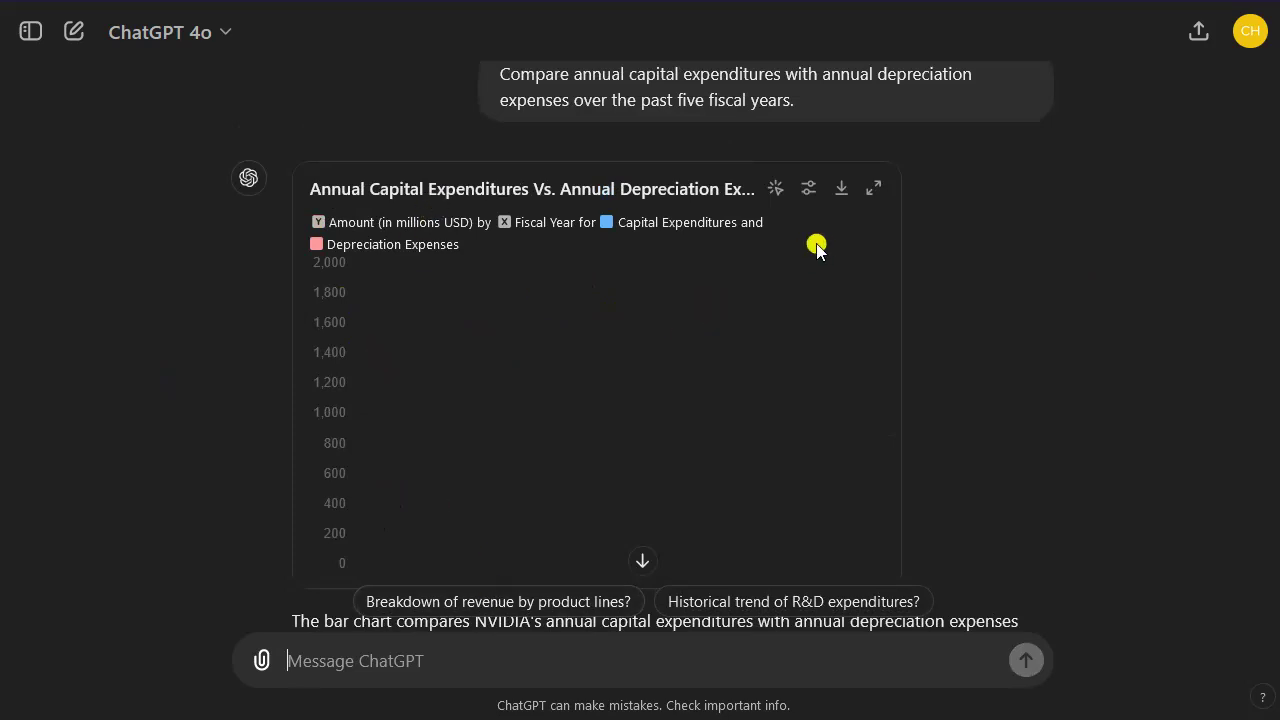
scroll(800, 262, up, 2)
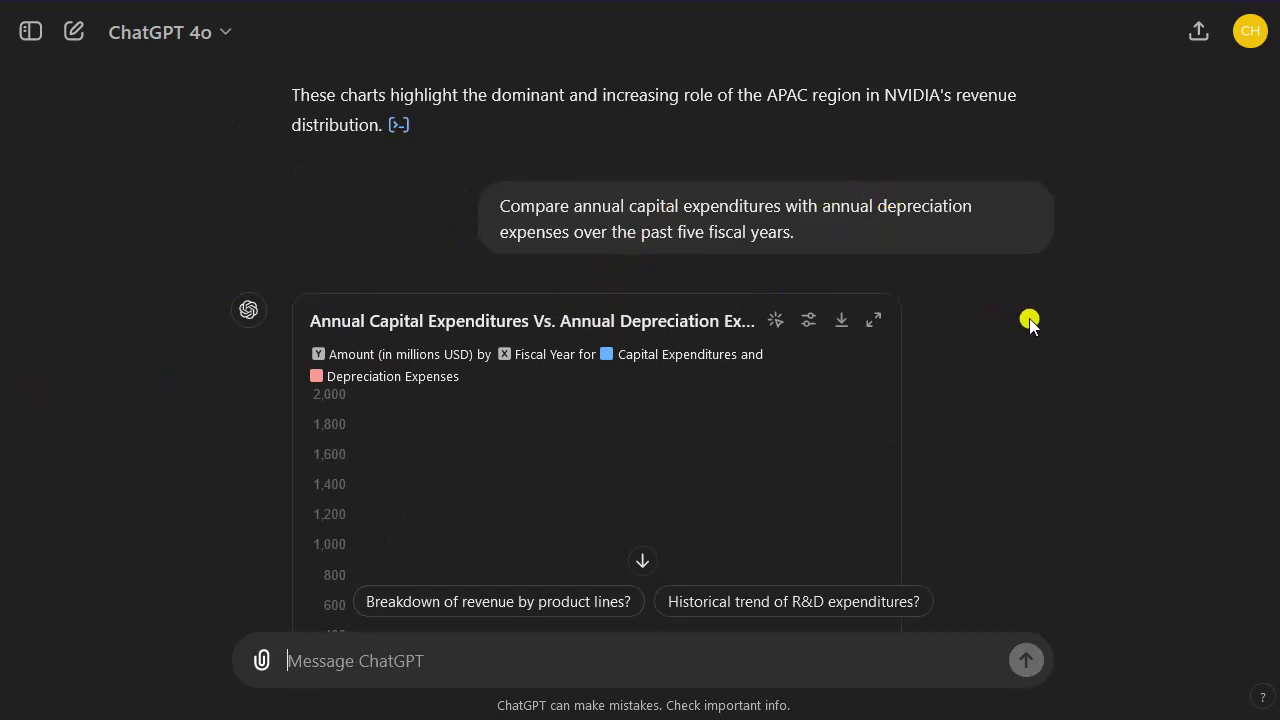
scroll(1027, 328, down, 4)
scroll(970, 350, down, 1)
drag(535, 224, 549, 412)
click(551, 457)
scroll(530, 455, up, 5)
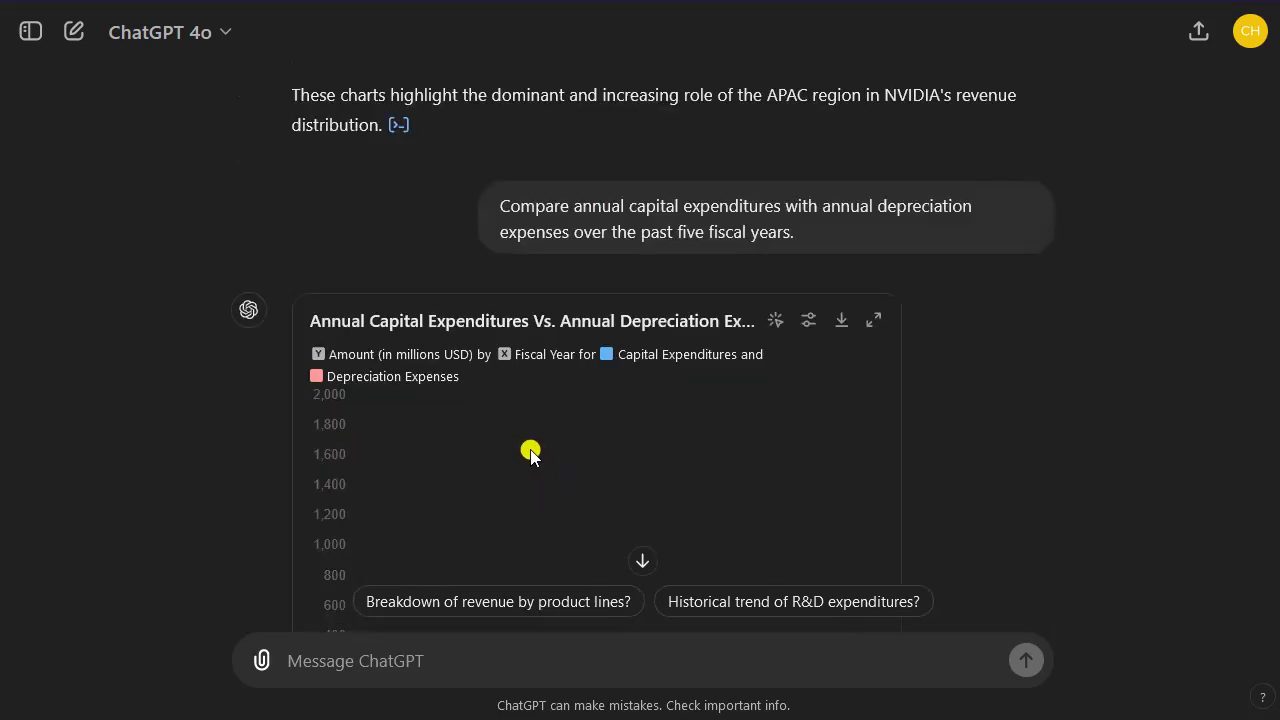
scroll(520, 528, down, 3)
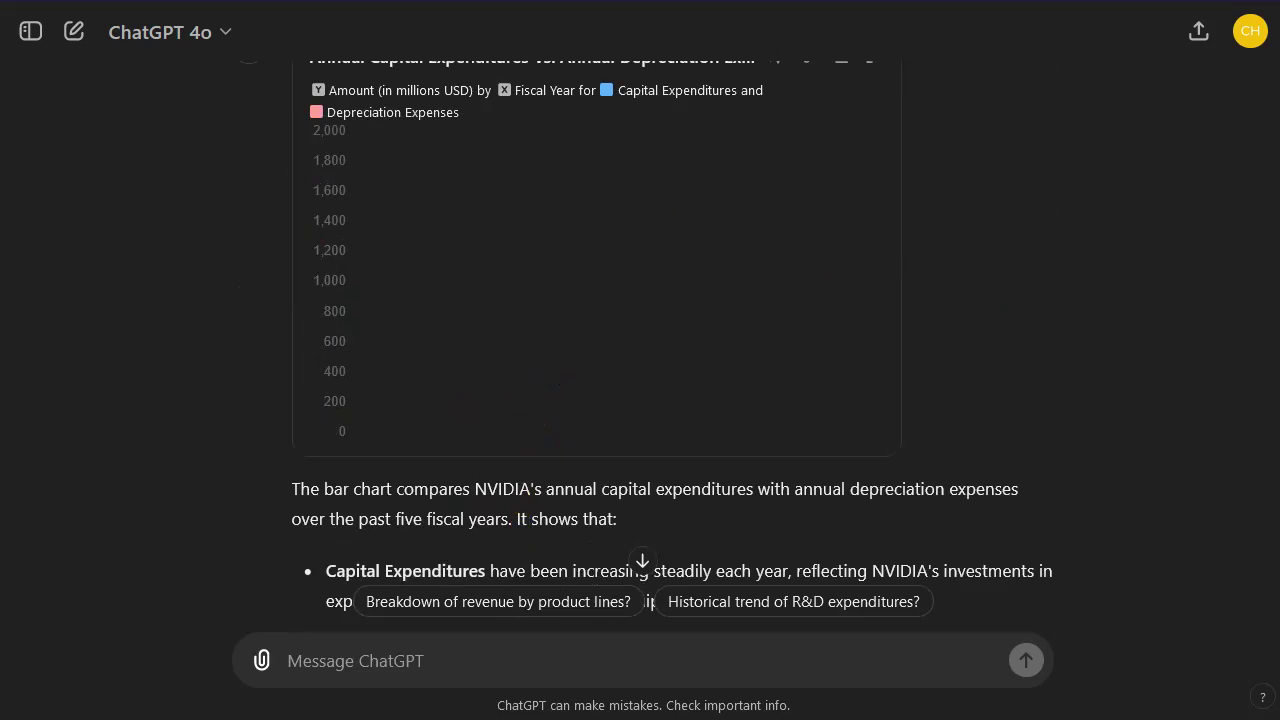
Step: Send a prompt to plot R&D expenditure as a percentage of total revenue over the past five fiscal years for innovation investment trends, and review the chart
click(486, 659)
text(Plot R&D expenditure as a percentage of total revenue over the past five fiscal years to analyze trends in investment in innovation.)
key(Return)
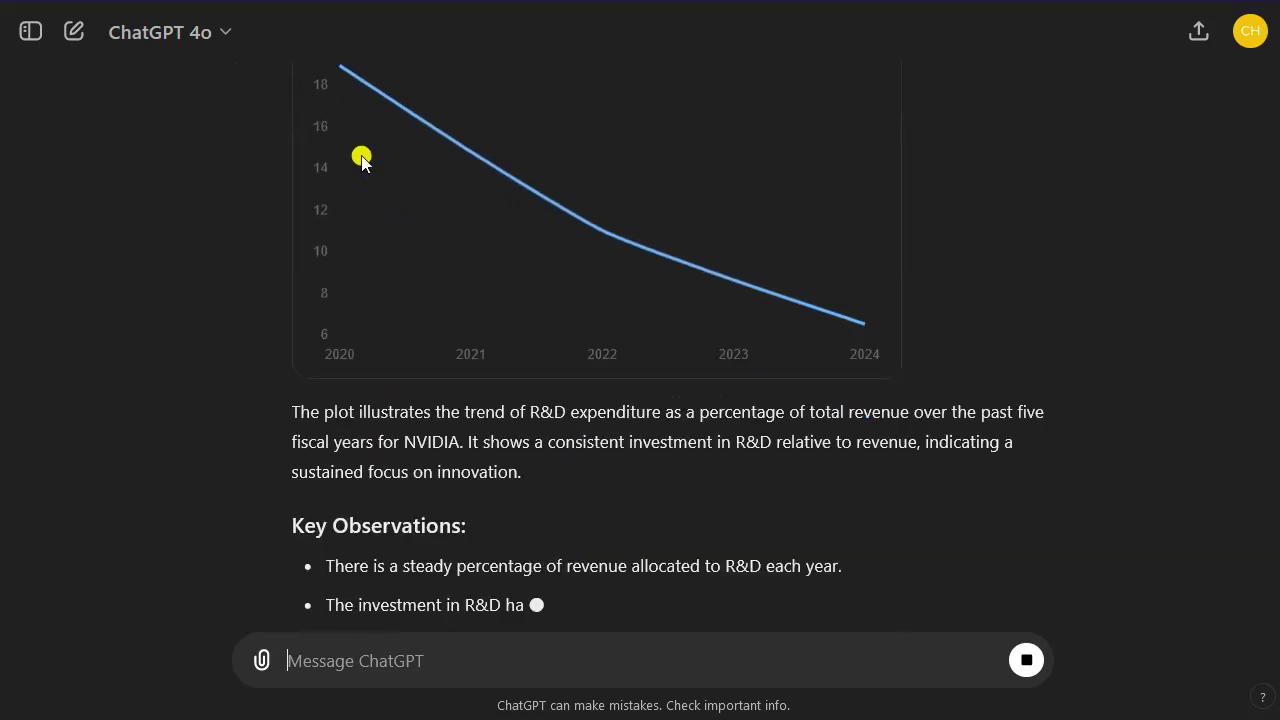
scroll(274, 280, up, 2)
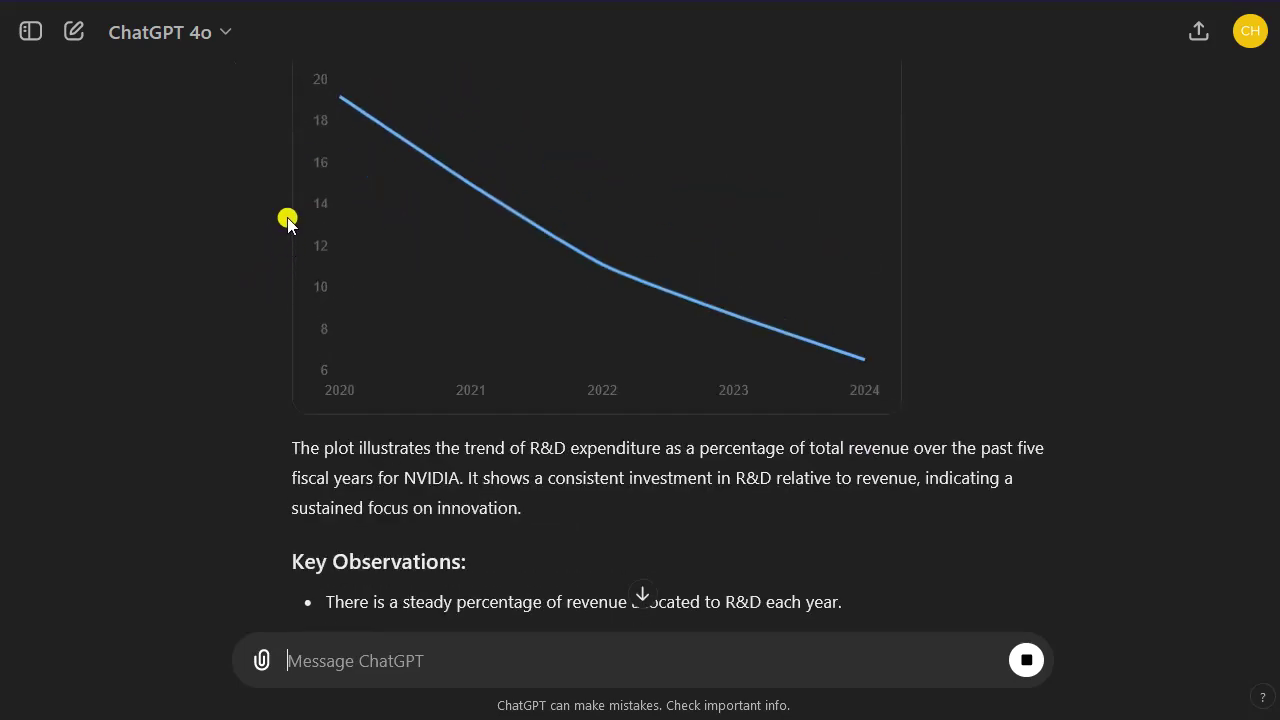
scroll(280, 205, up, 3)
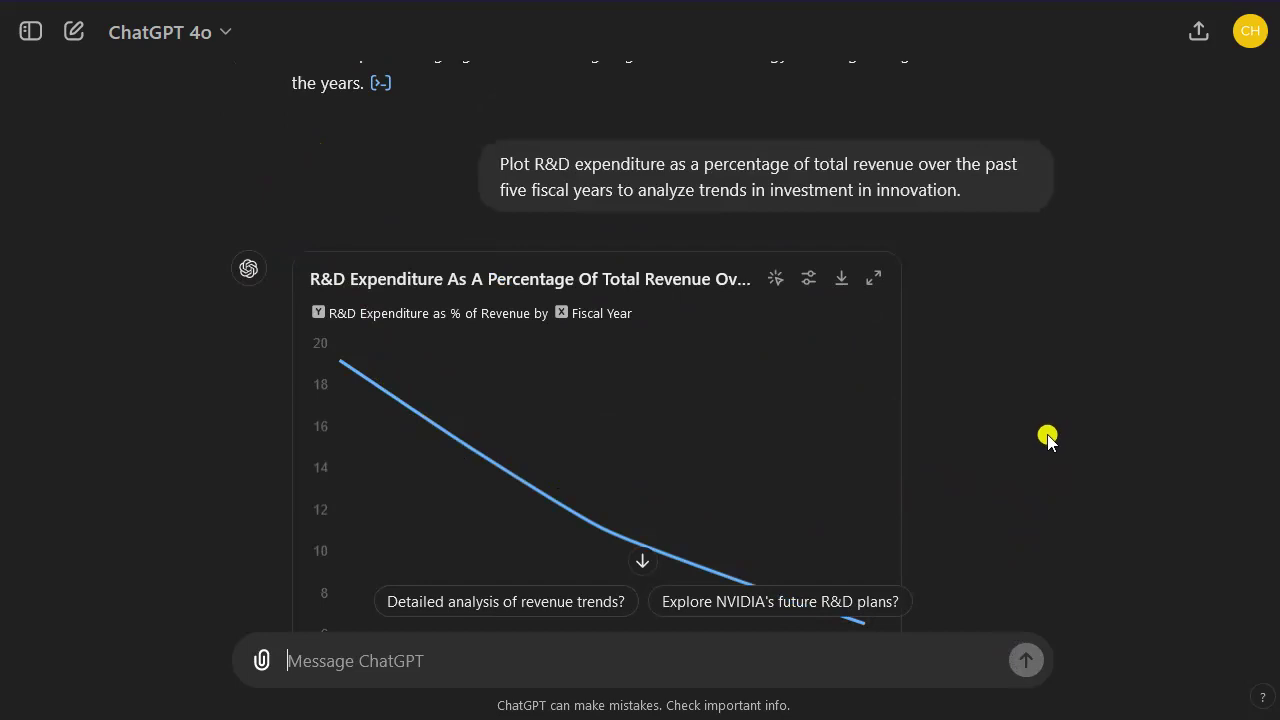
scroll(986, 323, down, 2)
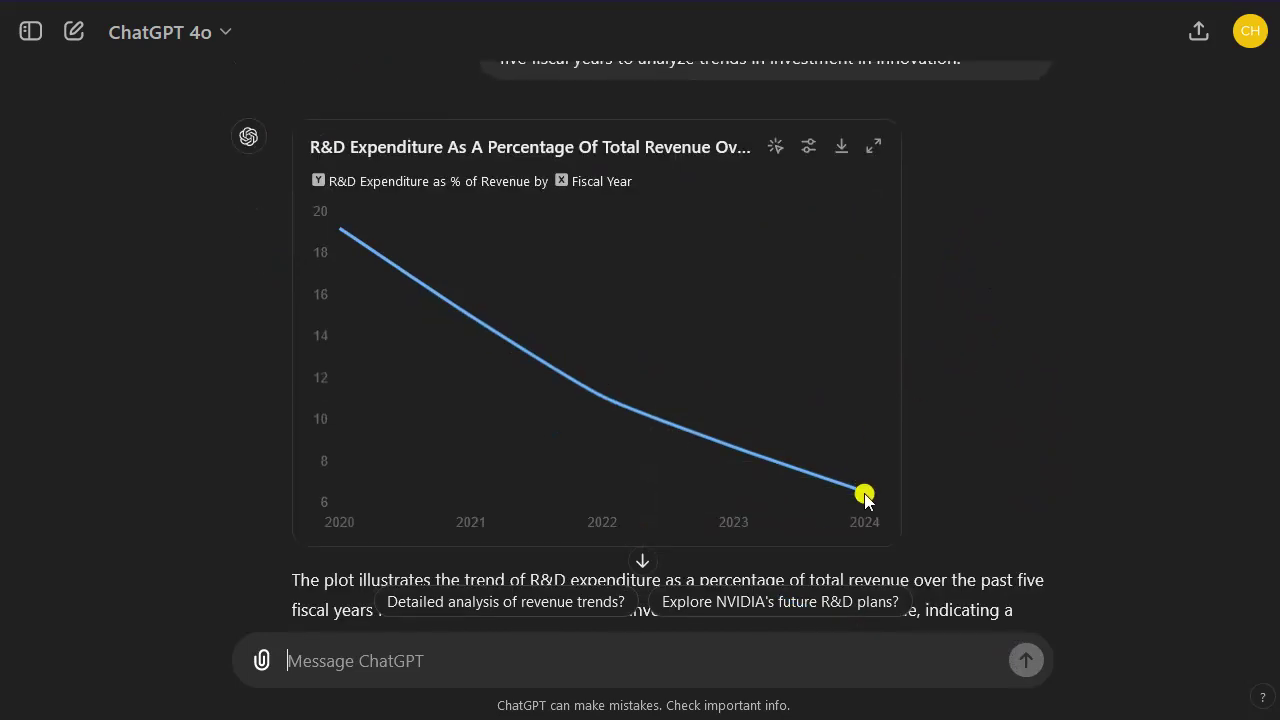
mouse_move(876, 505)
Step: Send a prompt to chart the number of employees over the past five fiscal years against revenue and operating income growth, and review the answer
click(466, 657)
scroll(1110, 462, down, 3)
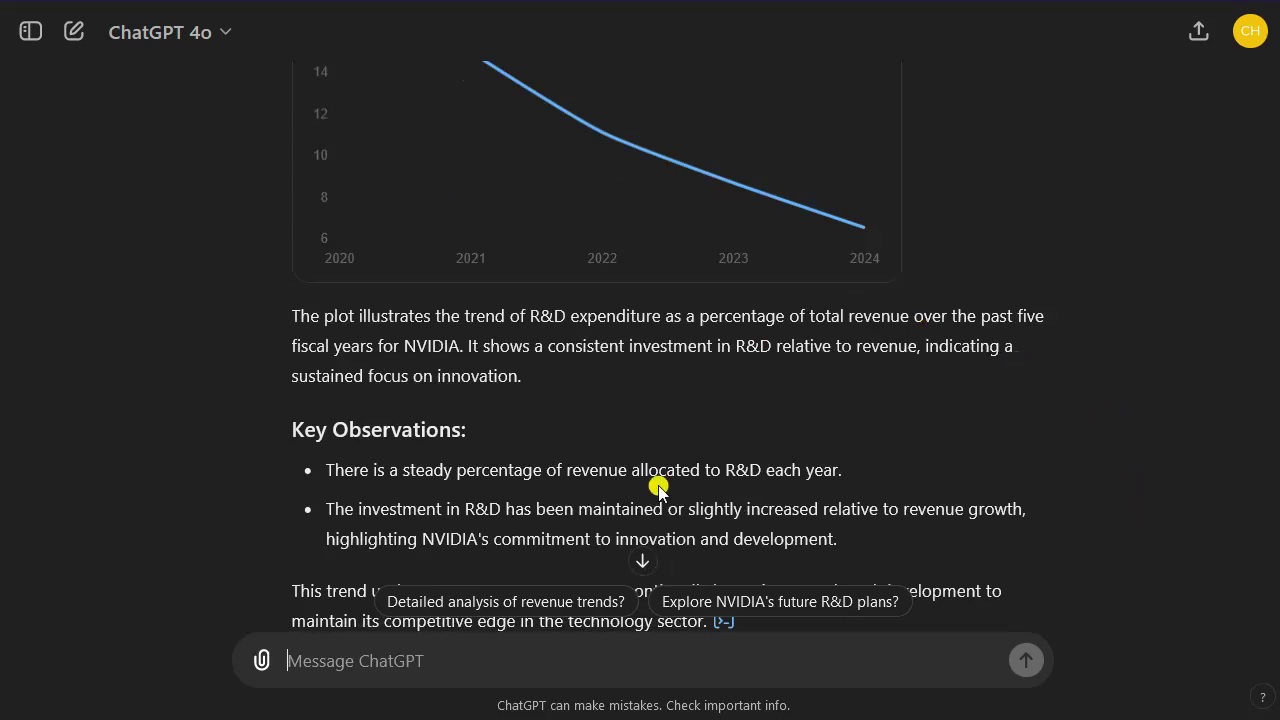
text(Chart the number of employees over the past five fiscal years and correlate it with revenue and operating income growth.)
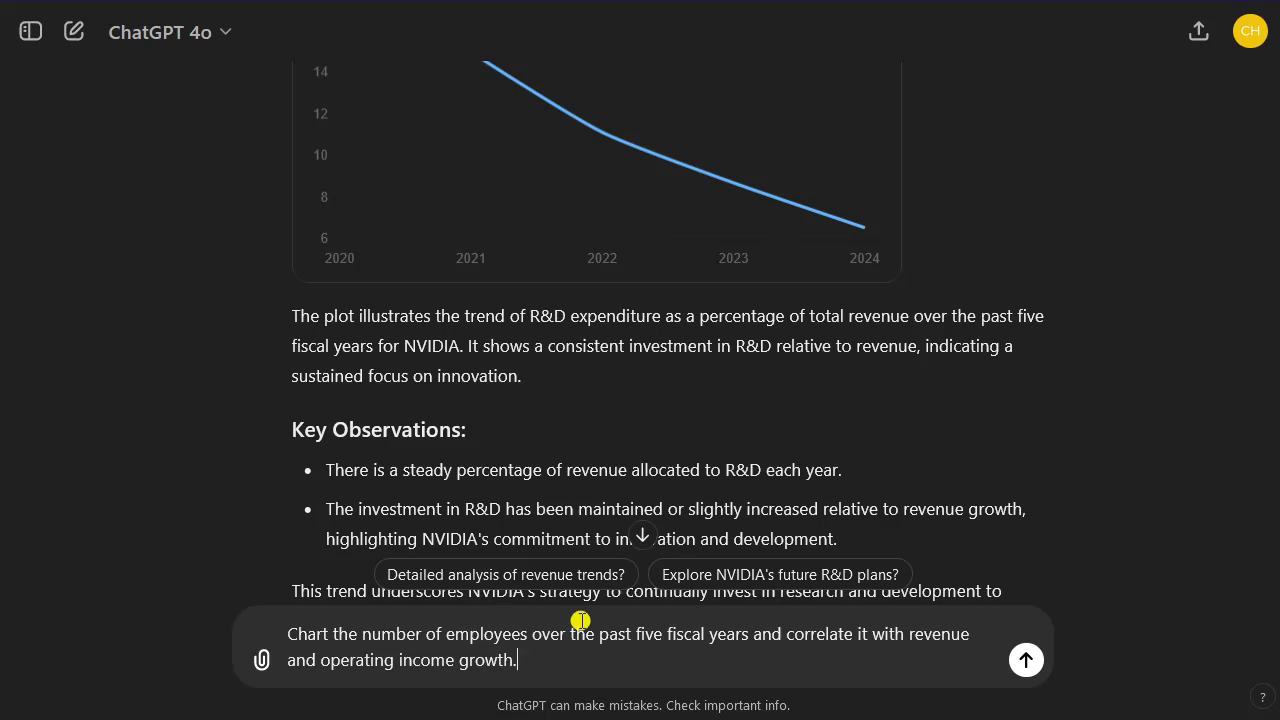
key(Return)
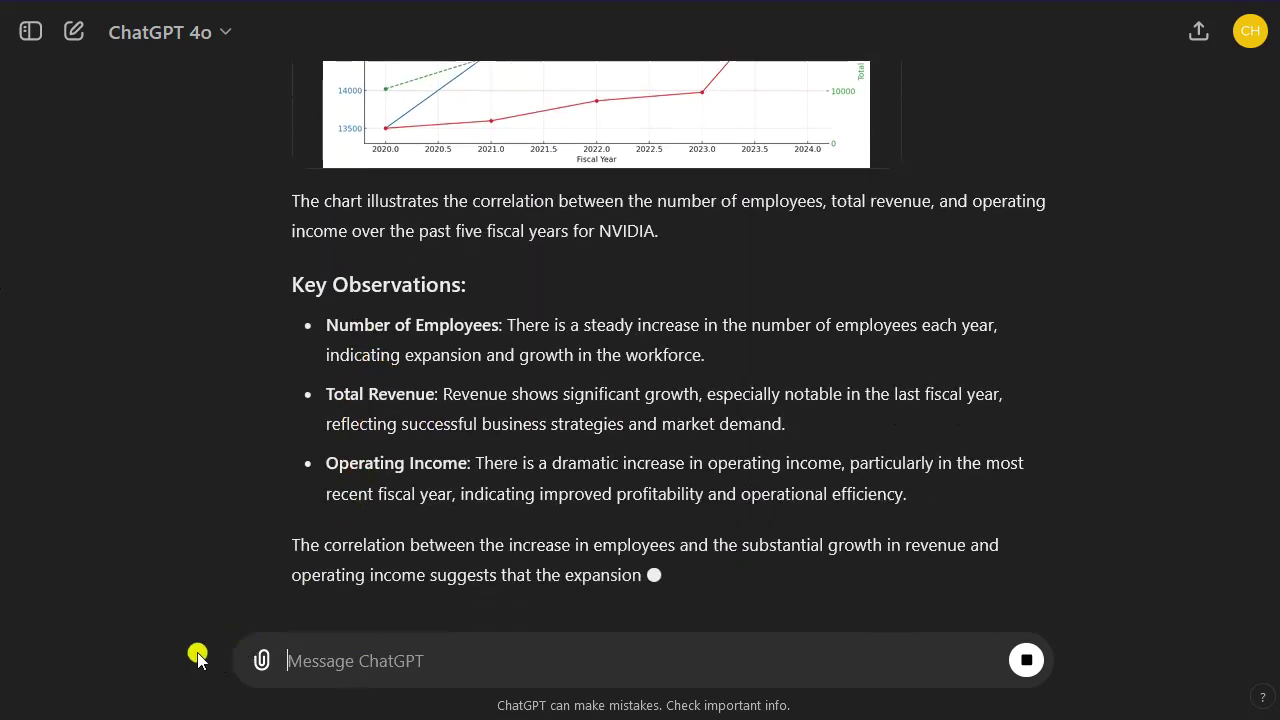
scroll(241, 407, up, 3)
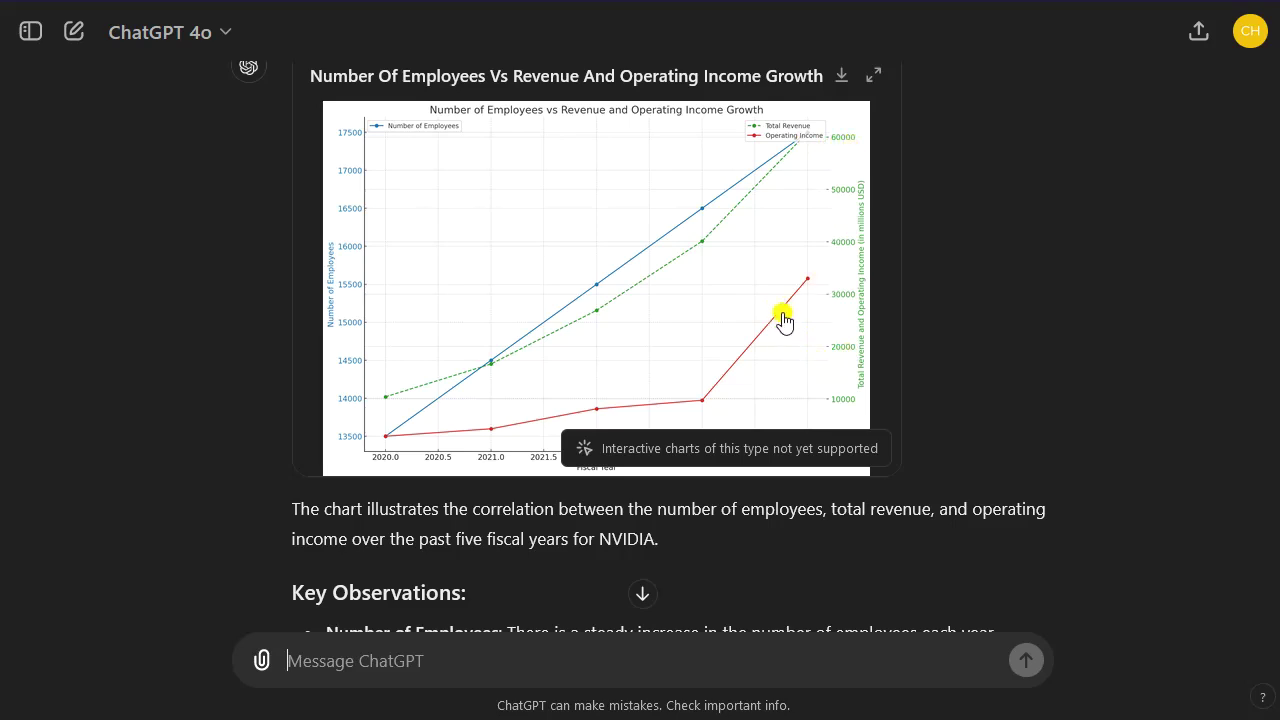
scroll(615, 500, down, 4)
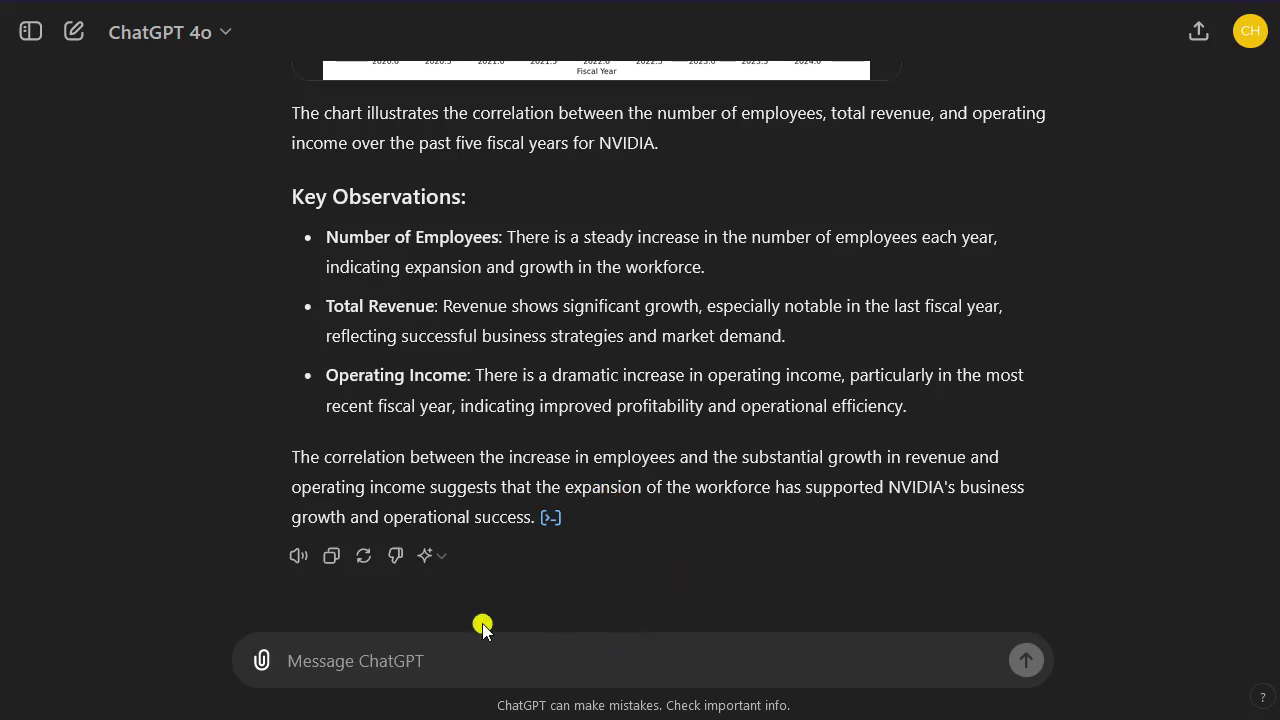
Step: Send a prompt to calculate revenue per employee and plot it over time, and inspect the data points on the resulting chart
text(calculate revenue per employee and plot over time)
key(Return)
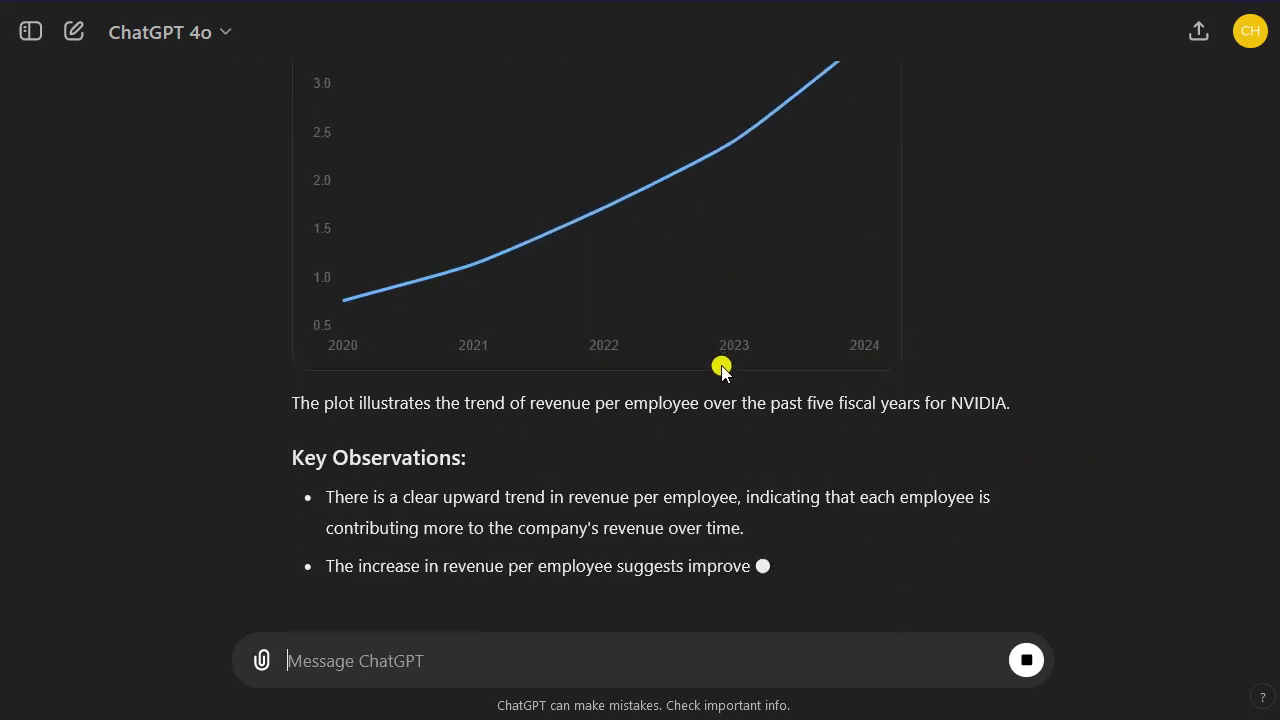
scroll(720, 367, up, 5)
scroll(1040, 410, down, 3)
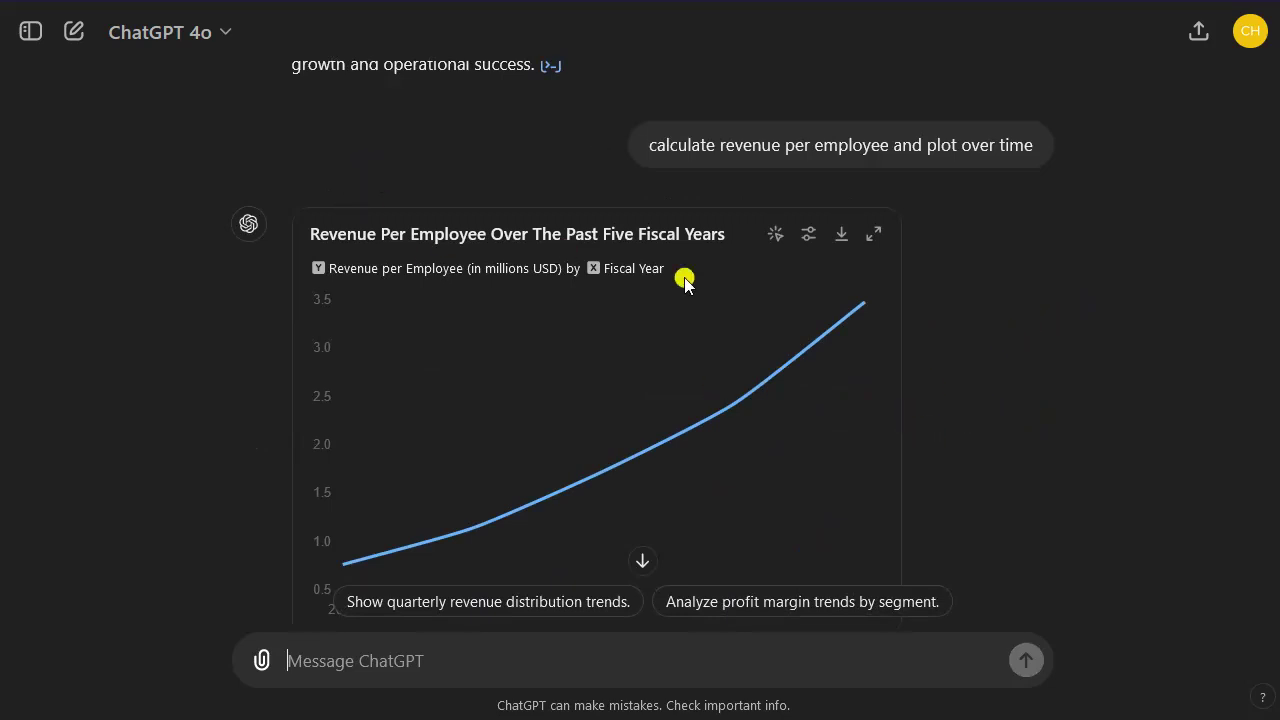
scroll(840, 540, down, 1)
scroll(885, 520, down, 2)
scroll(889, 517, up, 1)
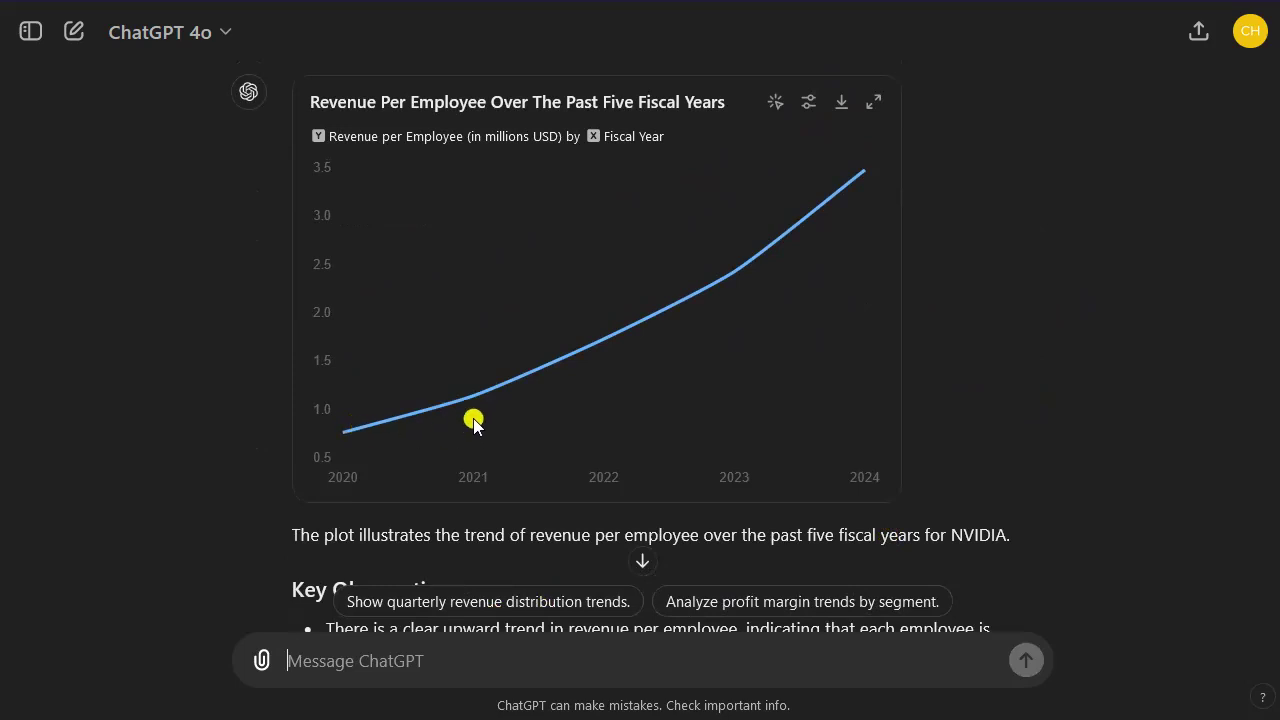
mouse_move(456, 404)
mouse_move(862, 175)
Step: Request a line chart of growth in GAAP and Non-GAAP EPS over the past five fiscal years, and check both 2024 values on it
click(434, 676)
text(A line chart showing the growth in both GAAP and Non-GAAP EPS over the past five fiscal years.)
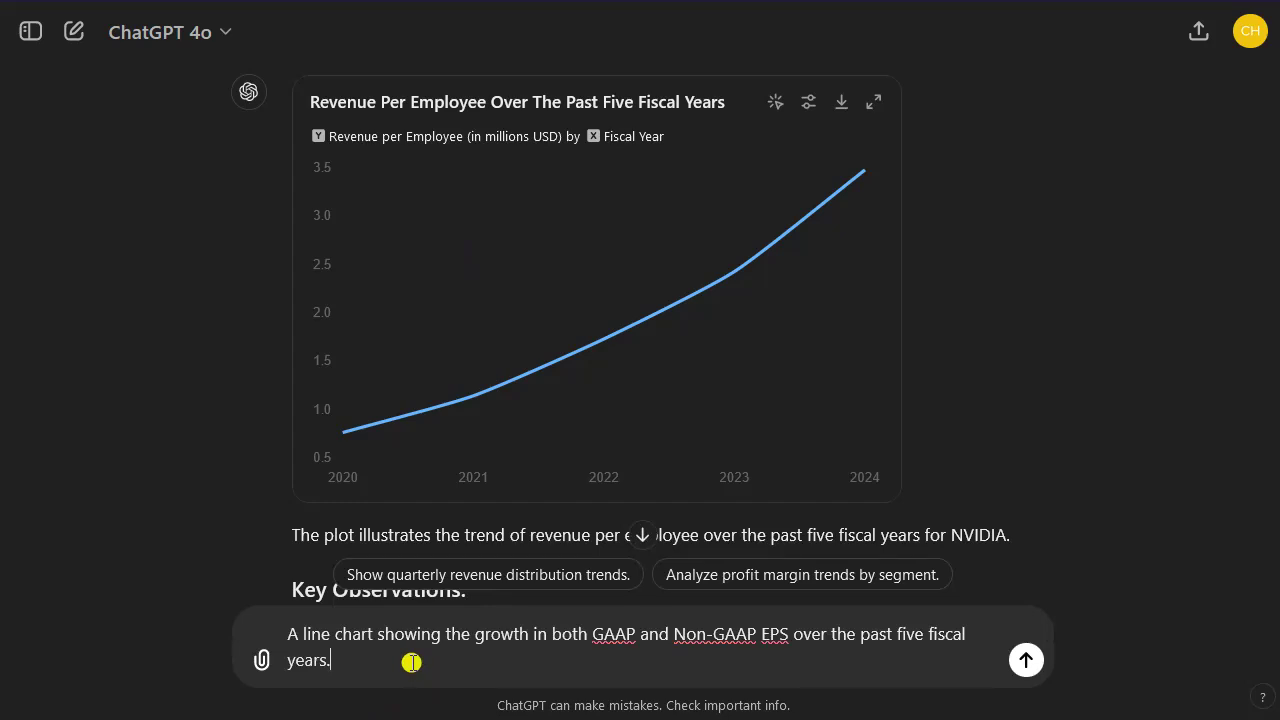
key(Return)
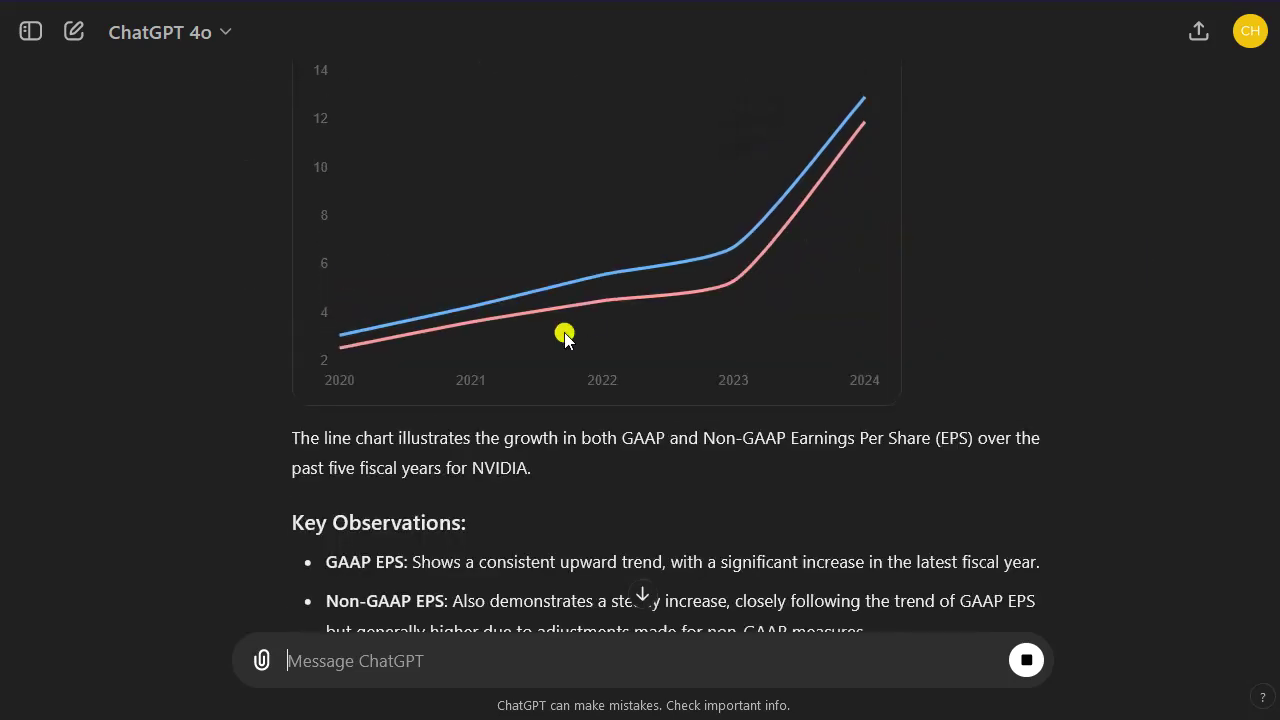
scroll(945, 305, up, 3)
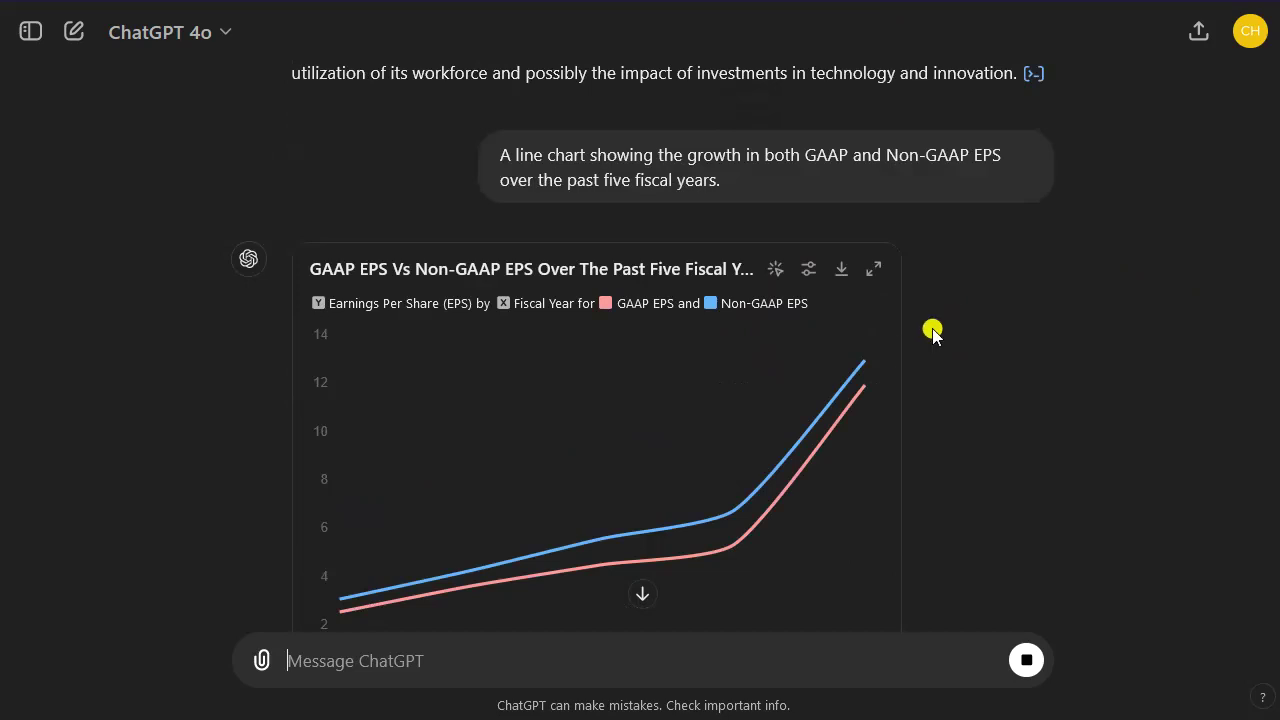
mouse_move(862, 355)
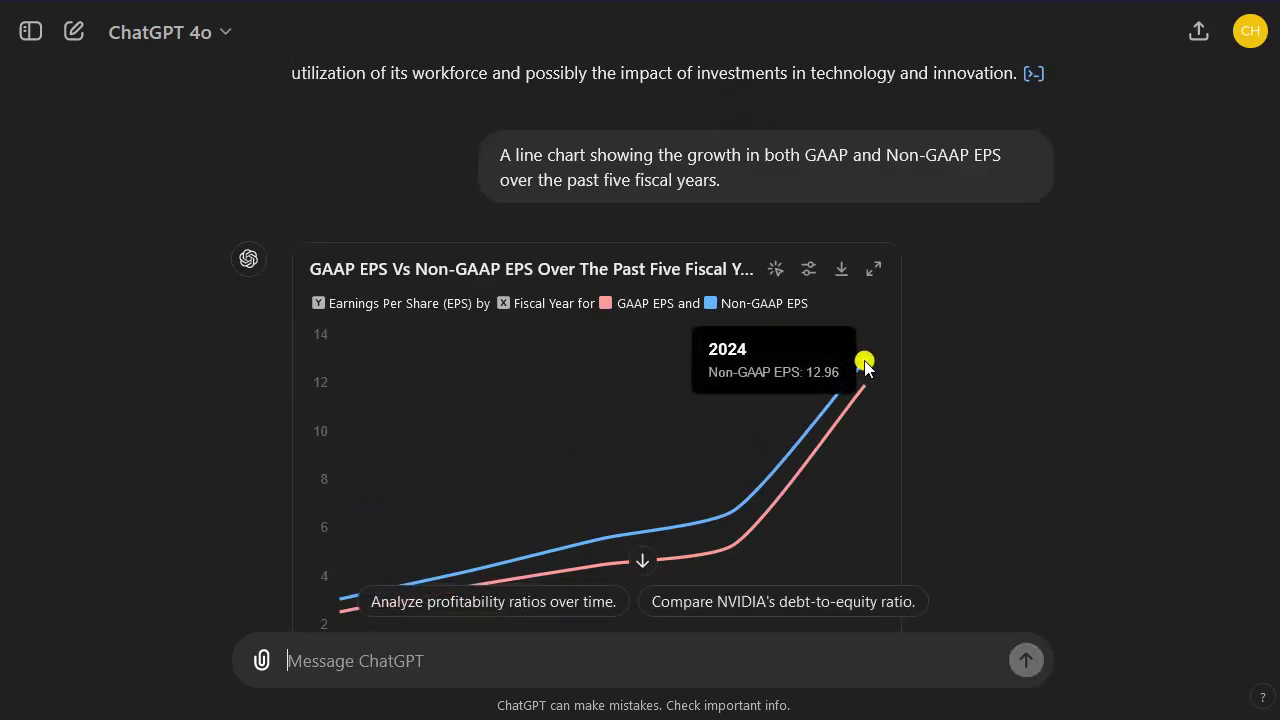
mouse_move(866, 396)
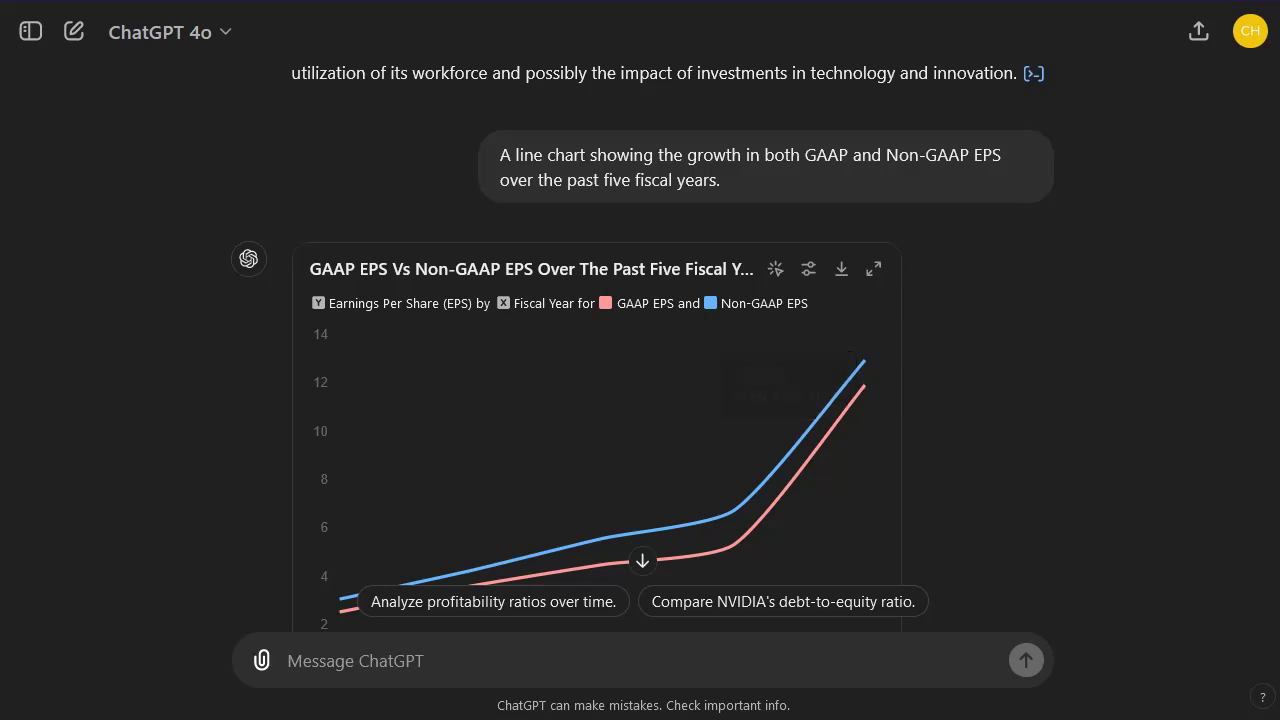
Step: Send a prompt to plot key financial ratios such as Gross Margin, Operating Margin, and Net Profit Margin over the past five fiscal years
click(547, 677)
text(Plot key financial ratios such as Gross Margin, Operating Margin, and Net Profit Margin over the past five fiscal years.)
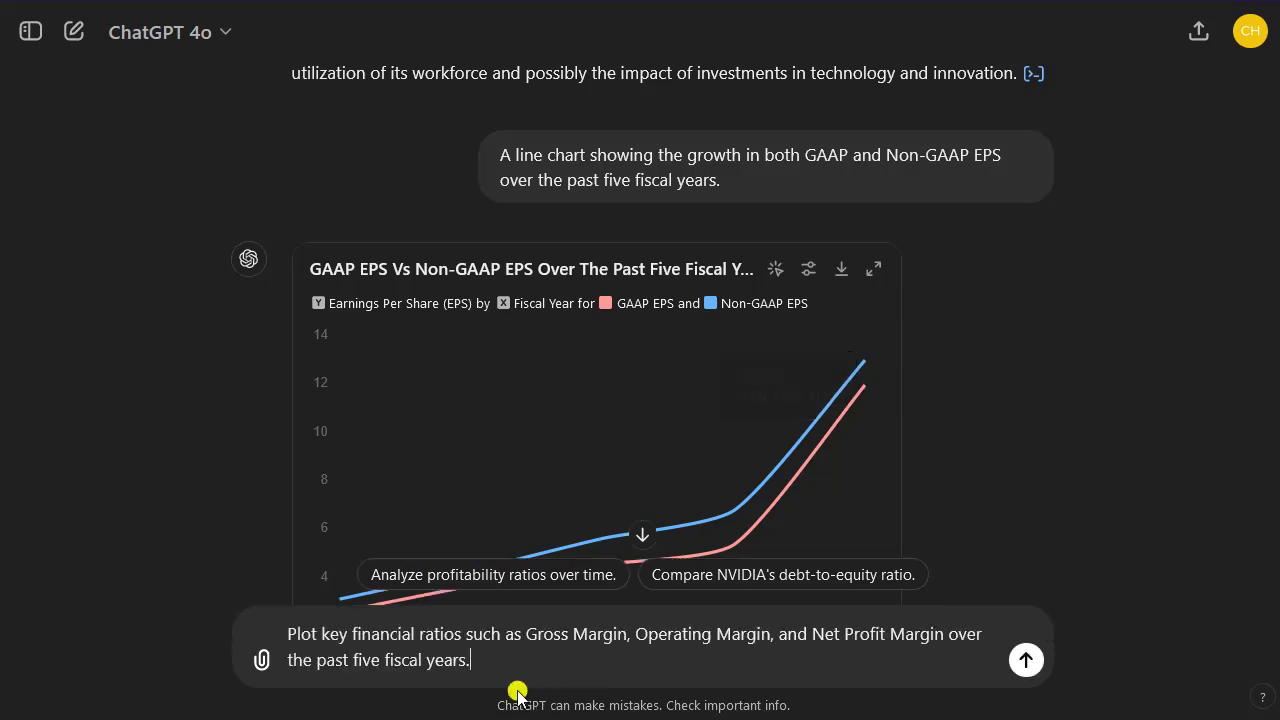
key(Return)
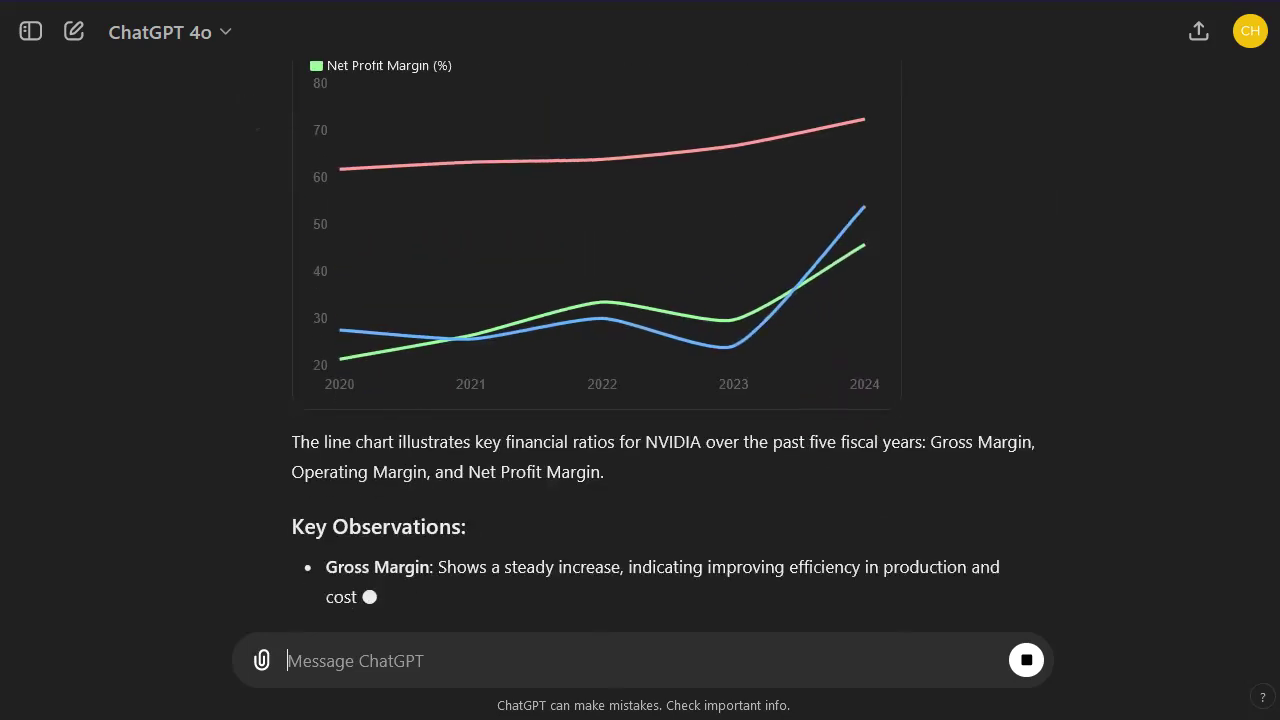
Step: Examine the gross, operating and net profit margins on the key financial ratios chart, comparing 2020 with 2024, and read the key observations
scroll(912, 543, up, 1)
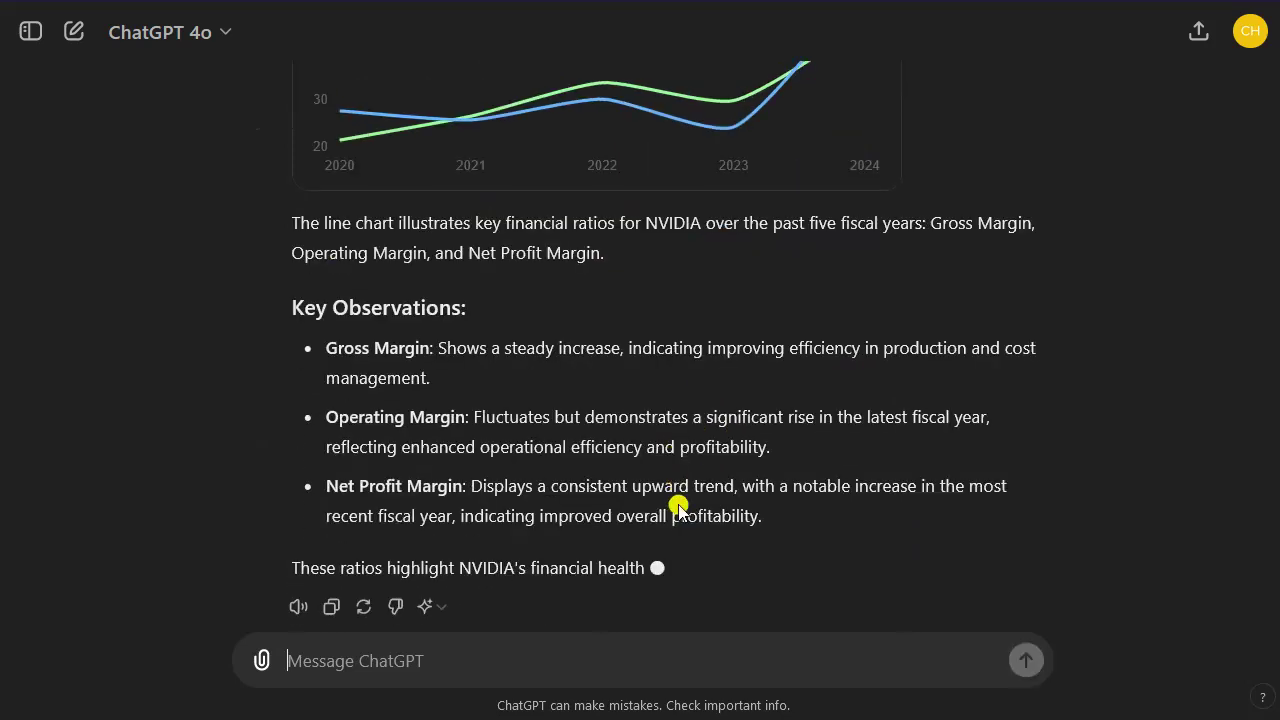
scroll(680, 505, up, 4)
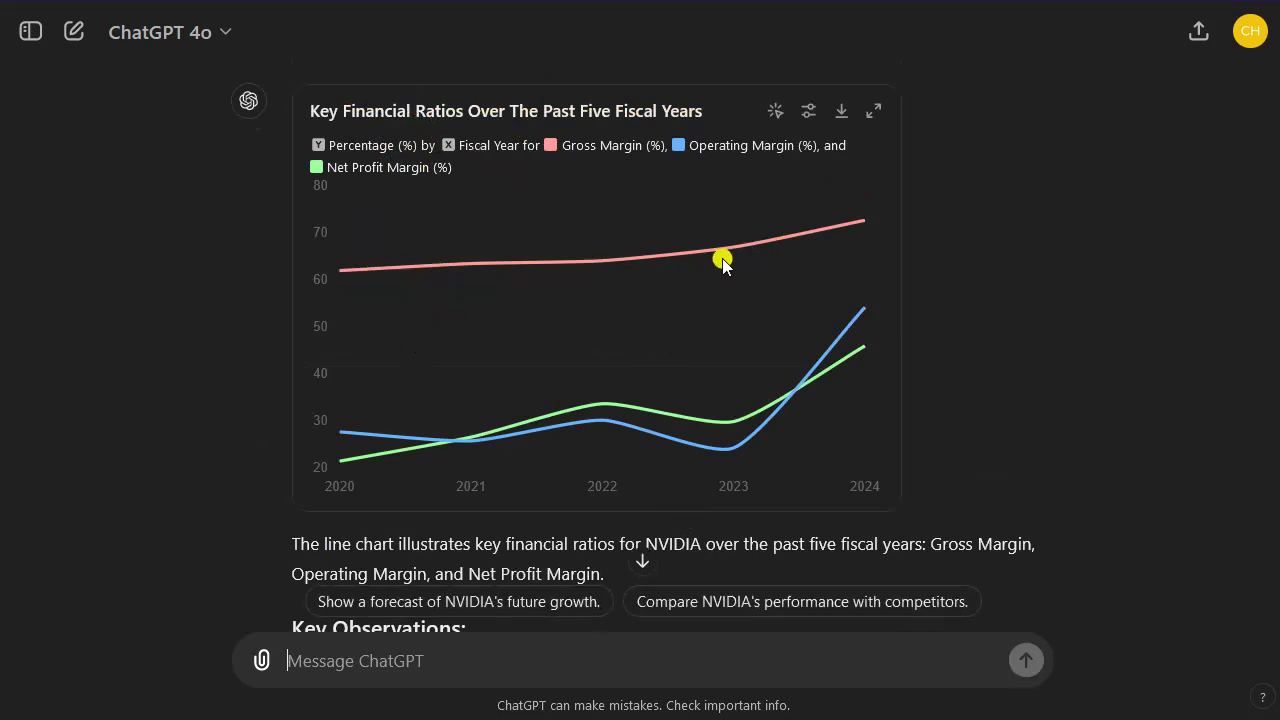
mouse_move(455, 249)
mouse_move(866, 224)
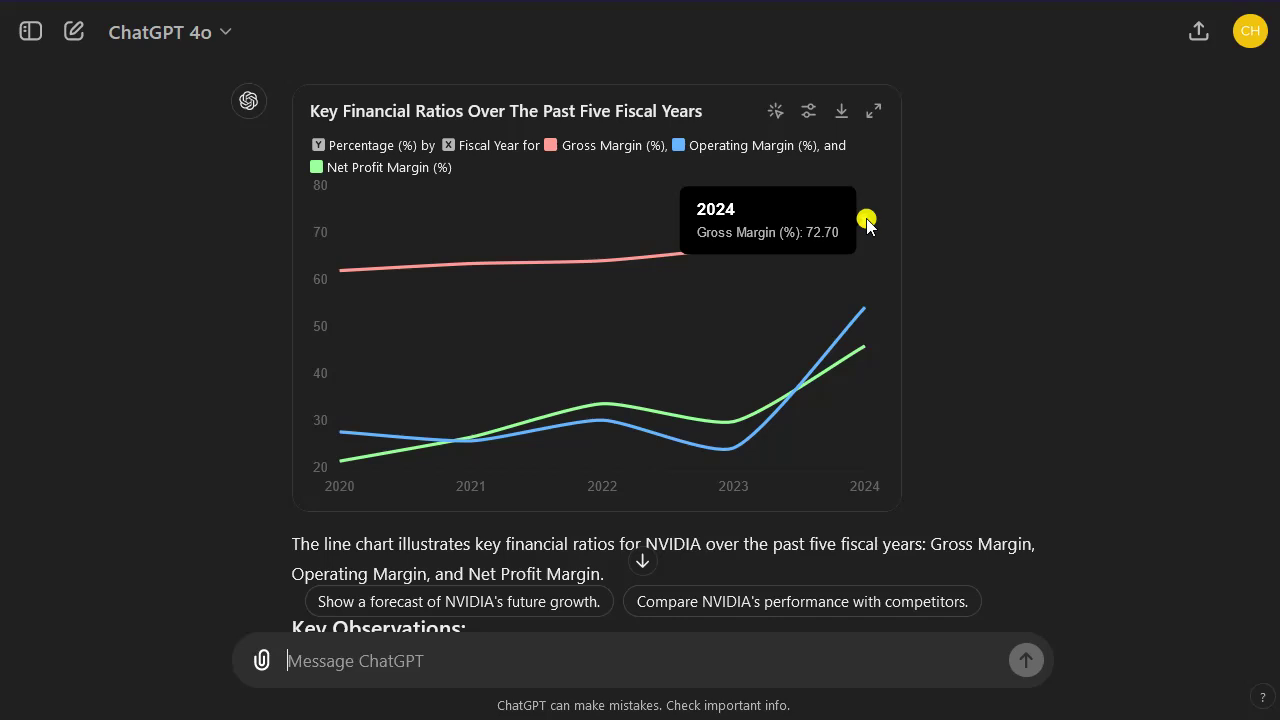
mouse_move(325, 275)
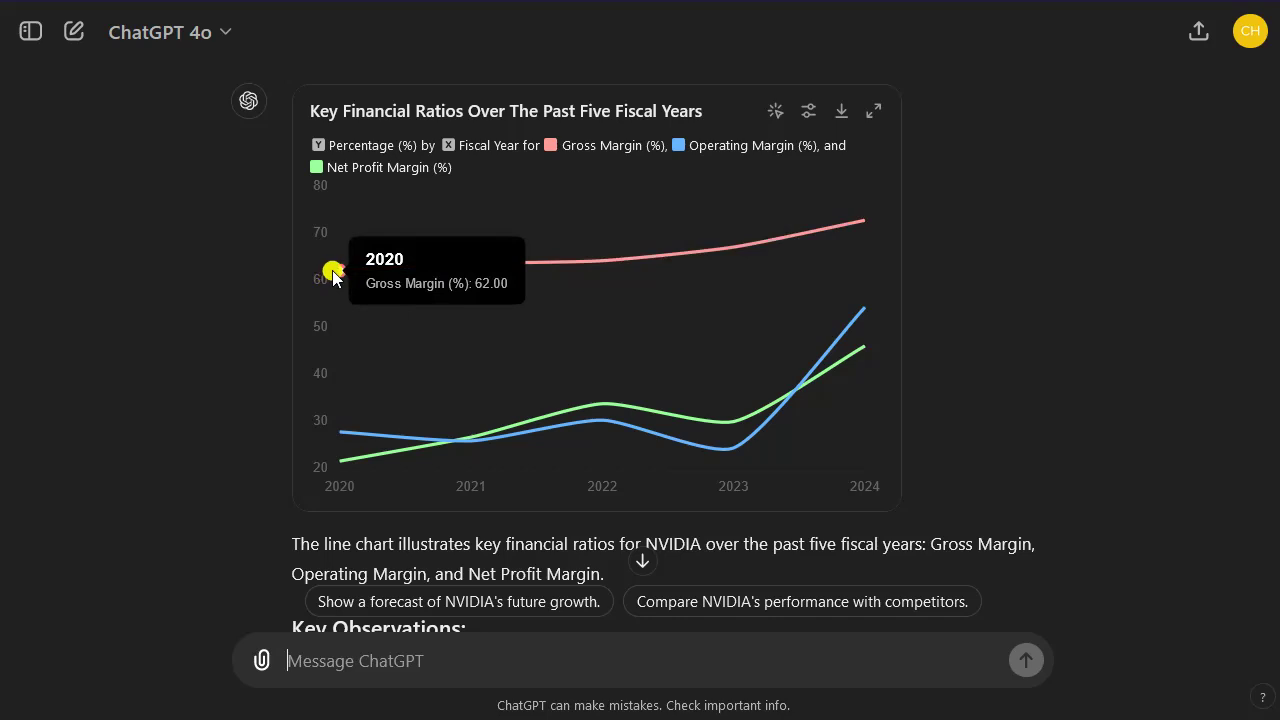
mouse_move(346, 430)
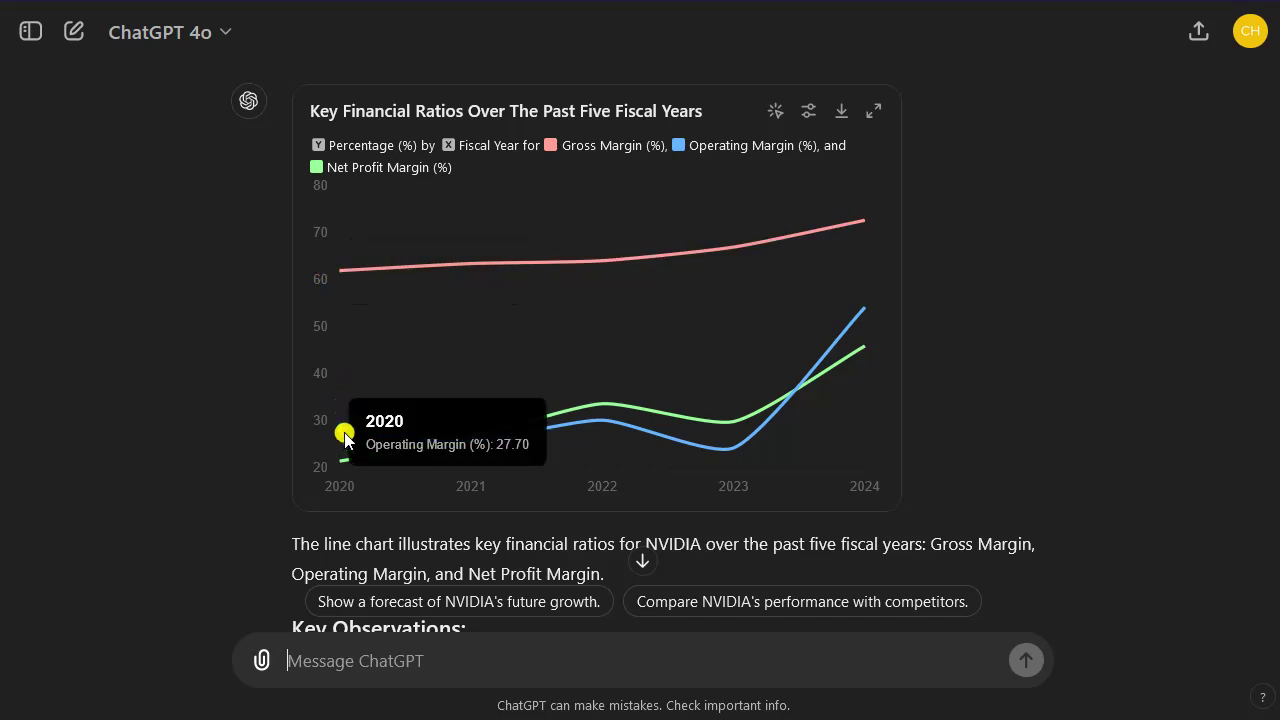
mouse_move(857, 303)
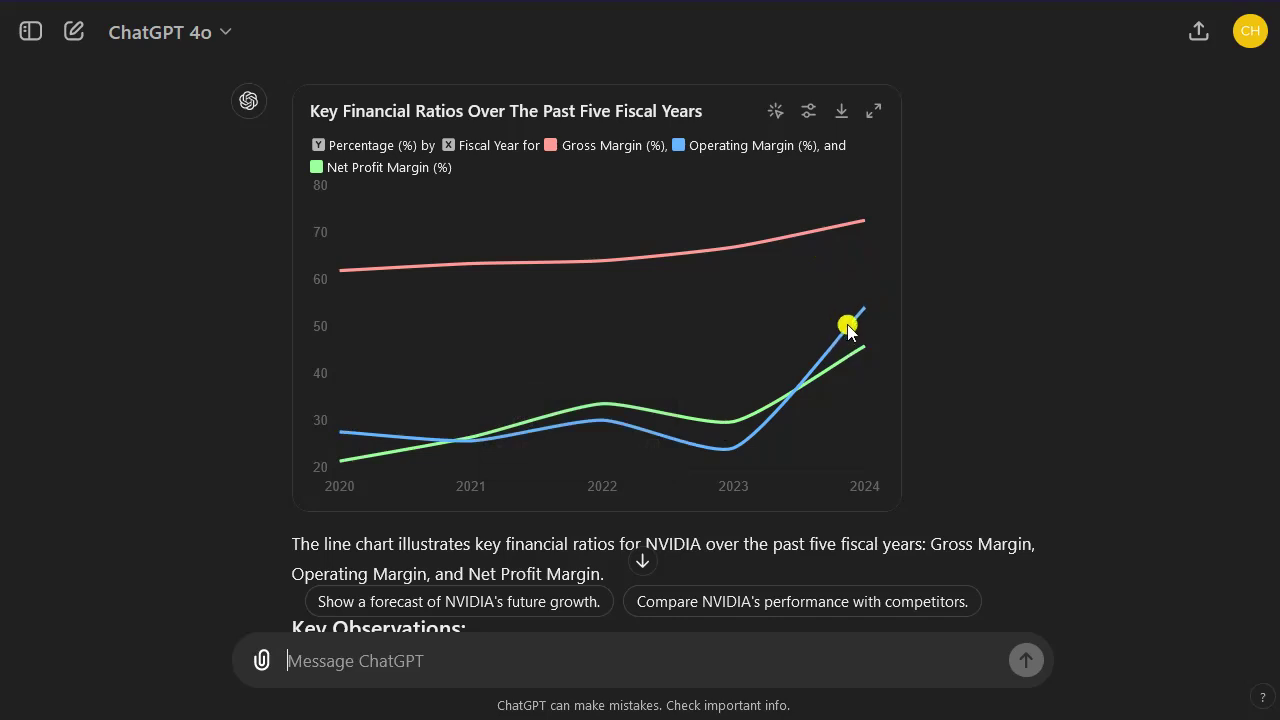
mouse_move(863, 356)
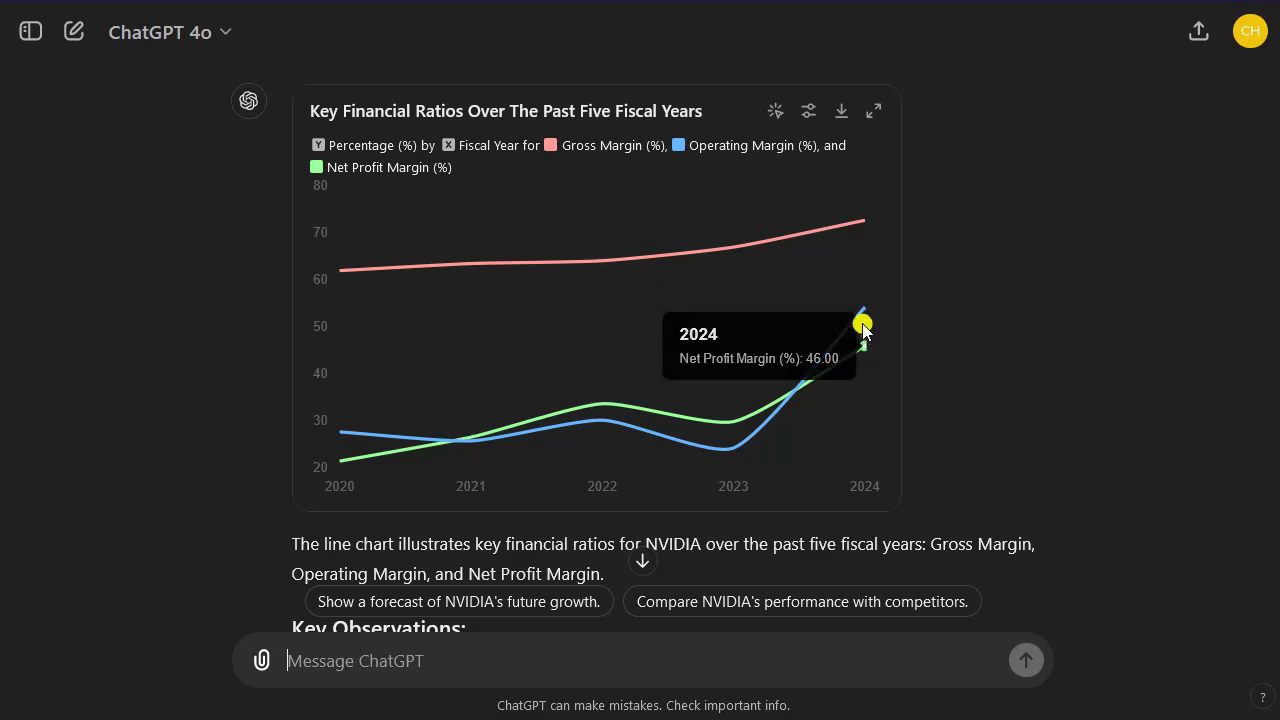
scroll(1008, 316, down, 2)
scroll(1008, 316, down, 3)
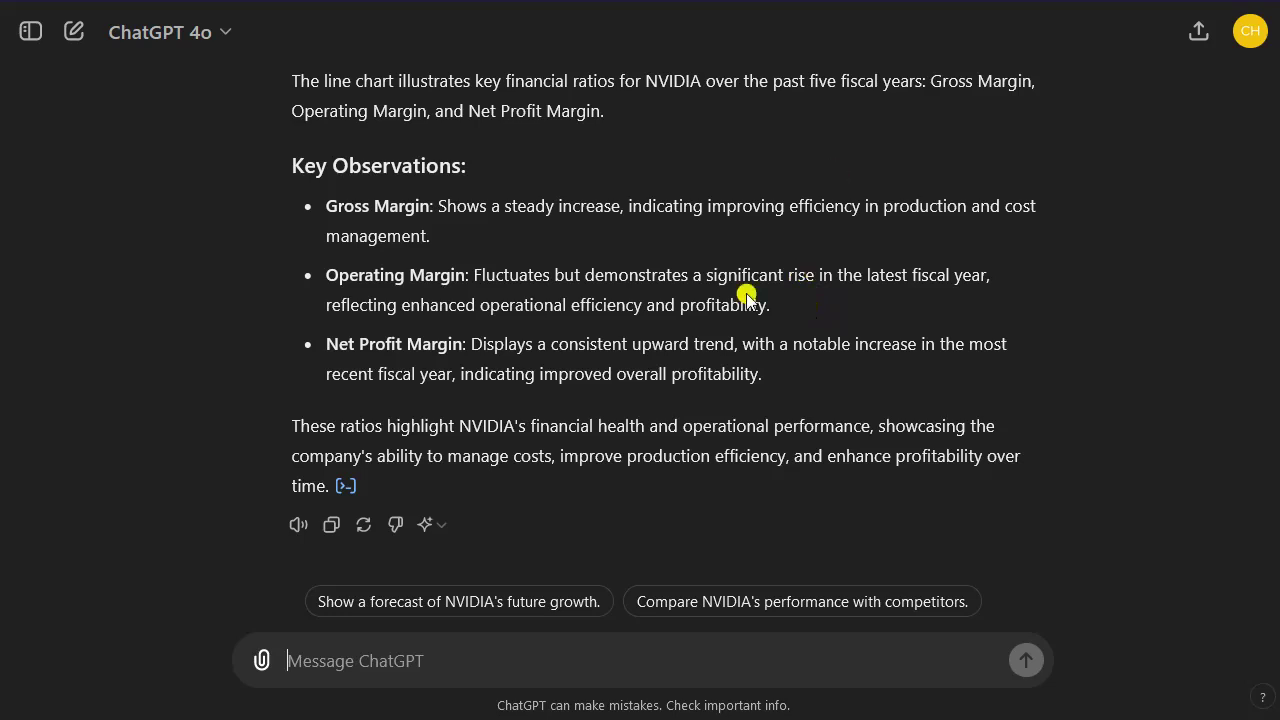
Step: Look back through the earlier charts in the conversation, from the financial ratios to the year-over-year percentage revenue growth prompt
scroll(760, 292, up, 5)
scroll(772, 290, up, 15)
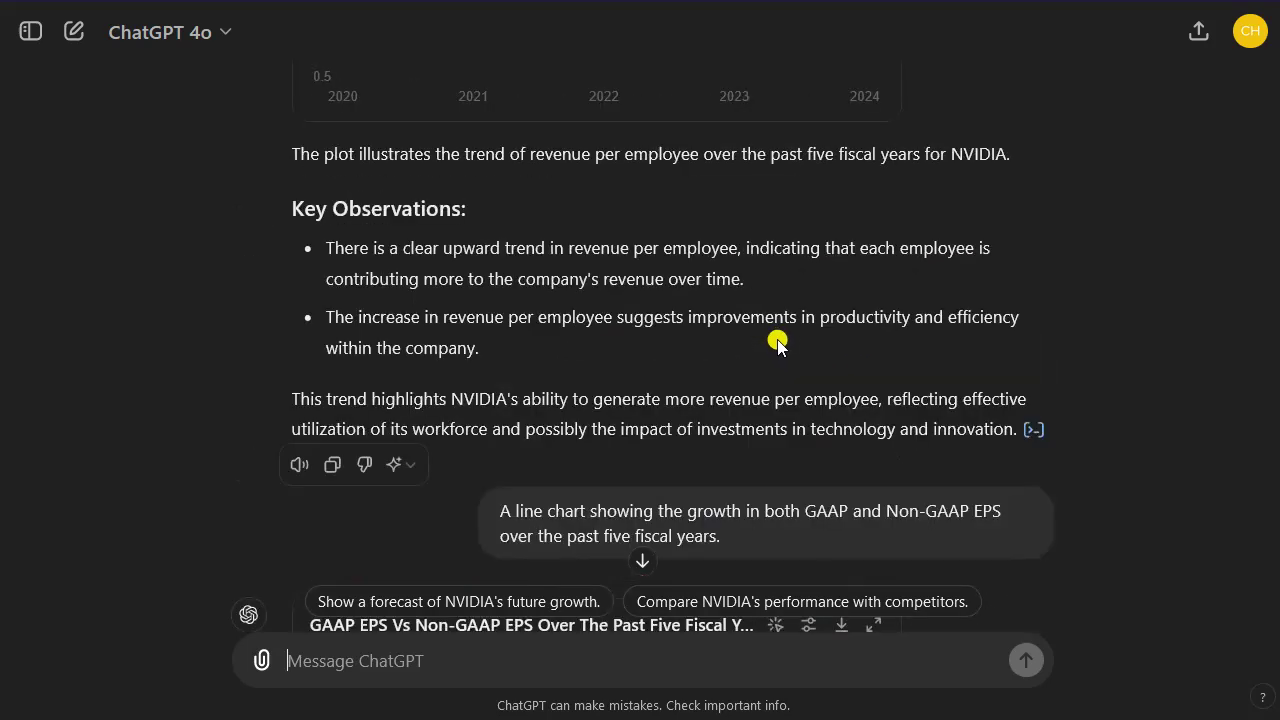
scroll(777, 343, up, 15)
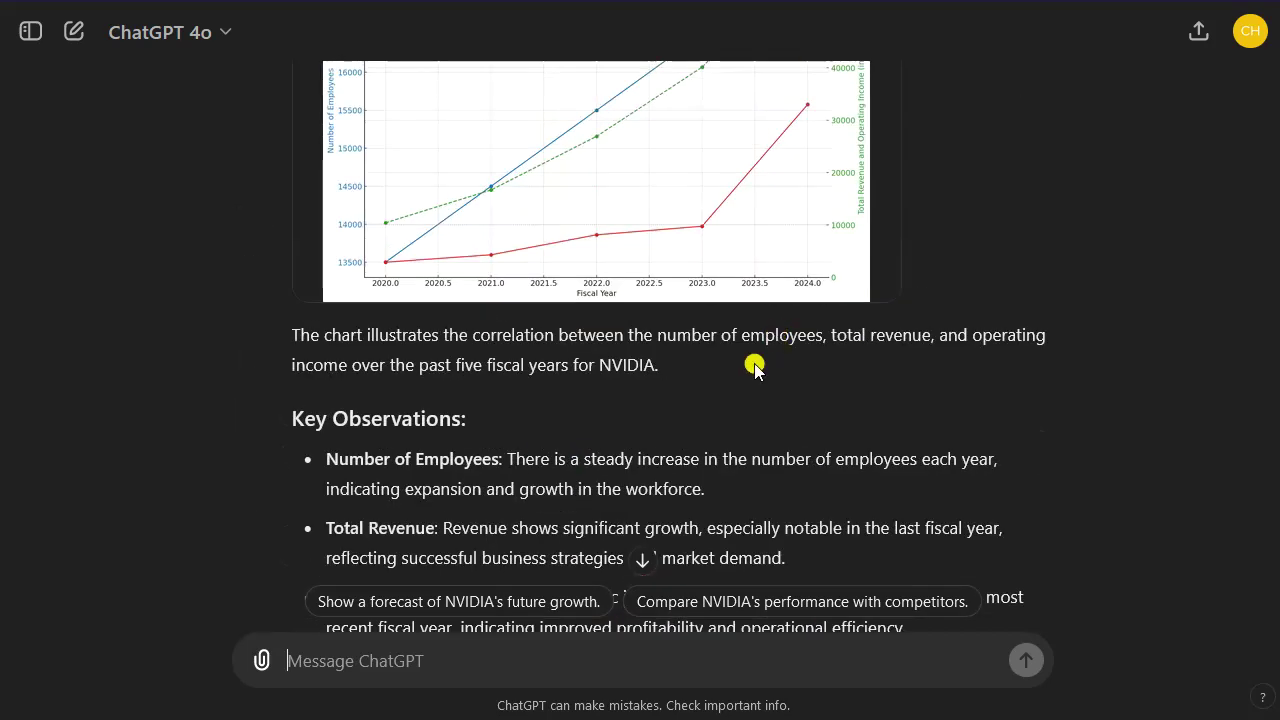
scroll(760, 360, up, 20)
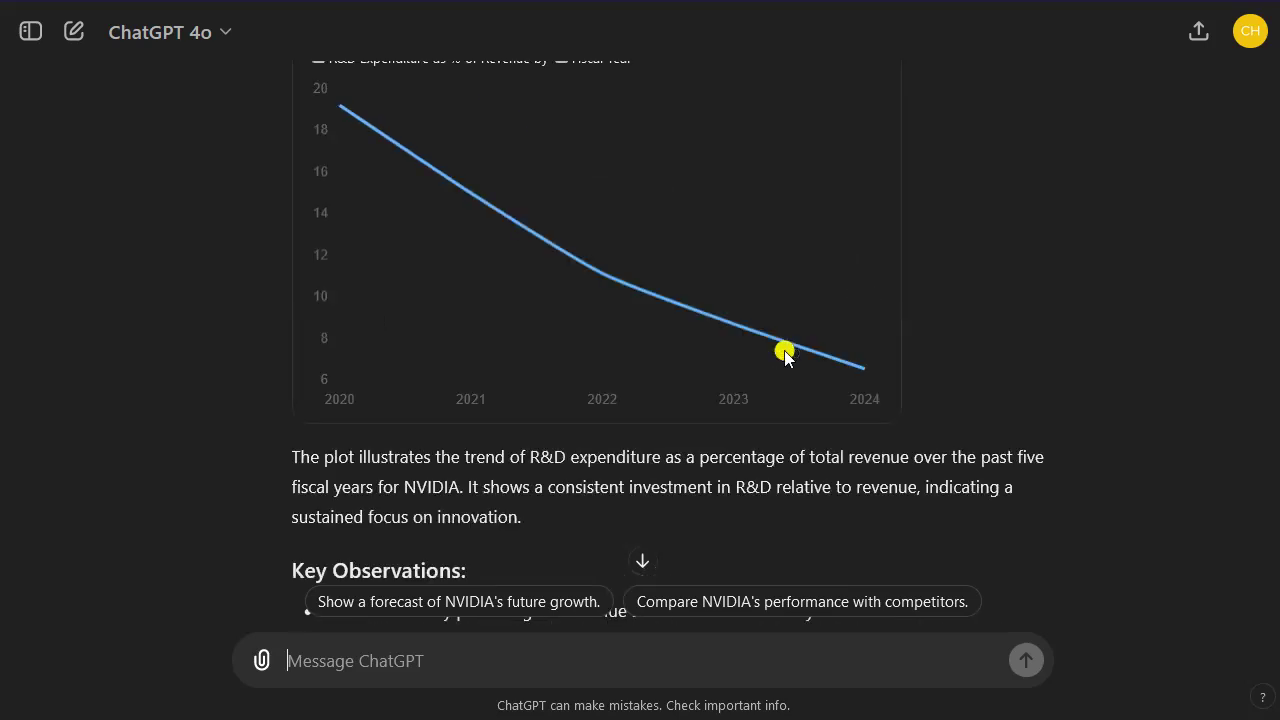
scroll(789, 354, up, 15)
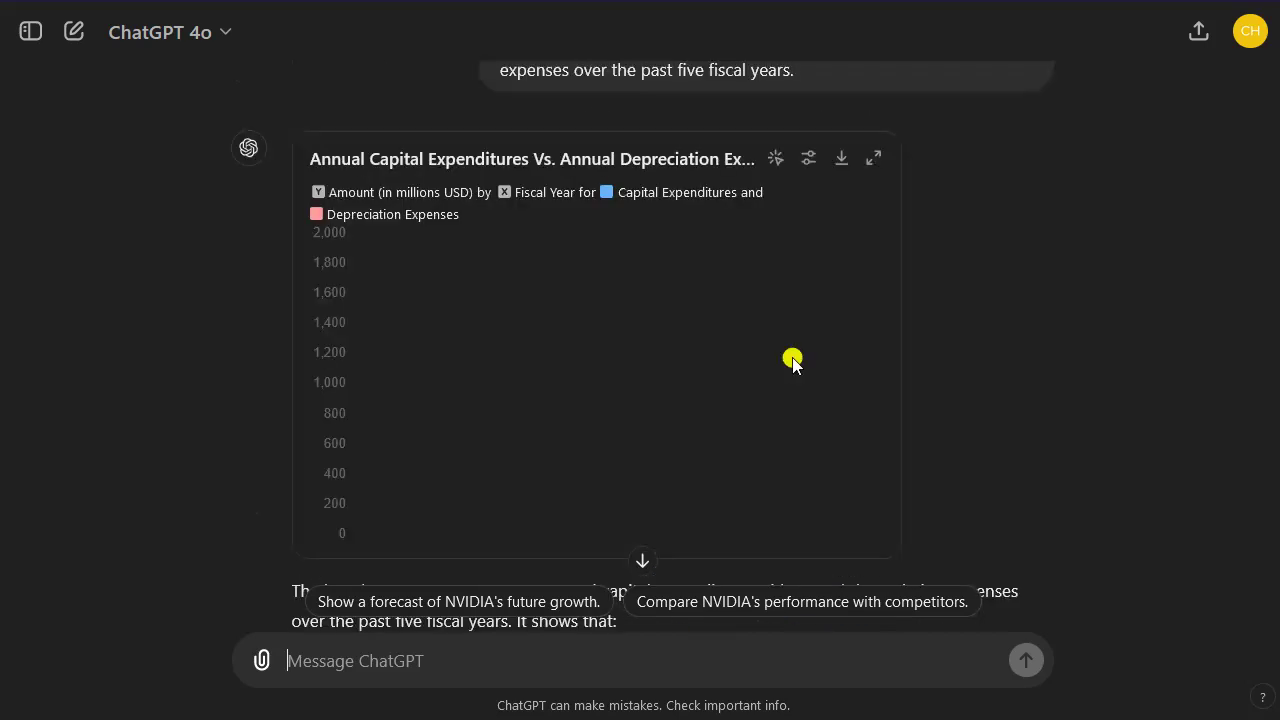
scroll(672, 343, up, 5)
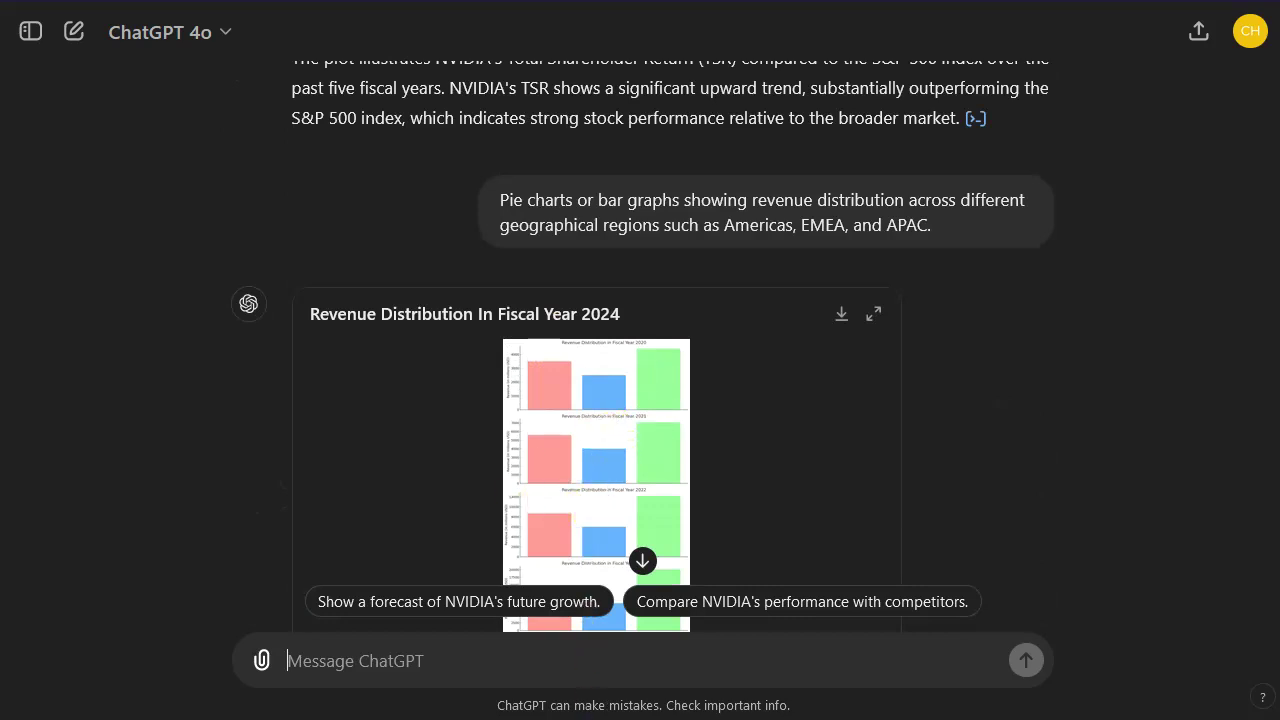
scroll(1040, 413, up, 10)
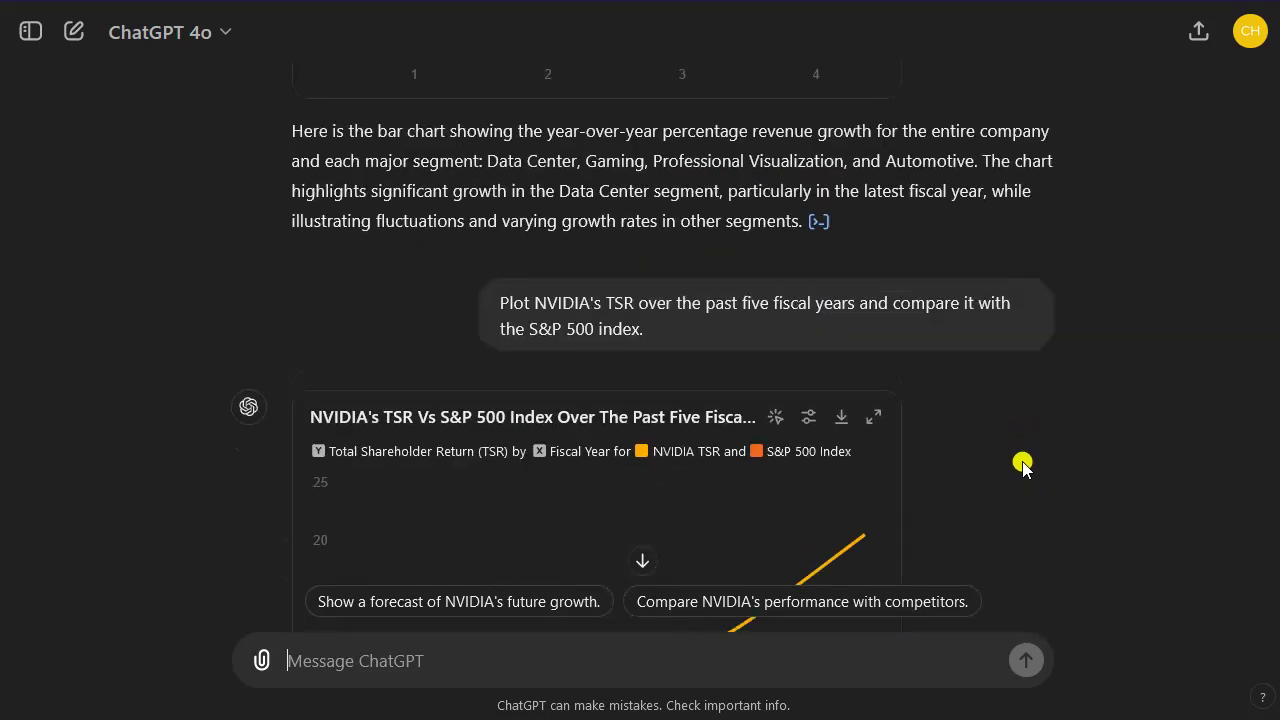
scroll(1000, 398, up, 3)
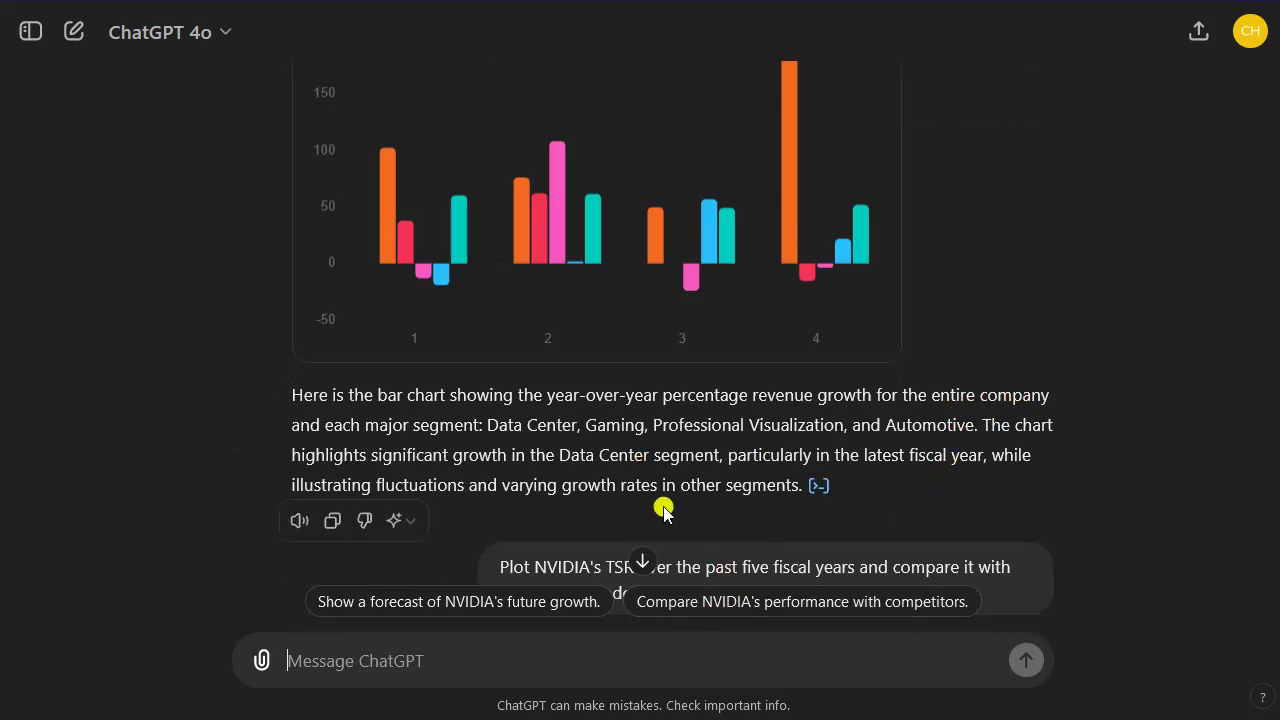
scroll(686, 385, up, 4)
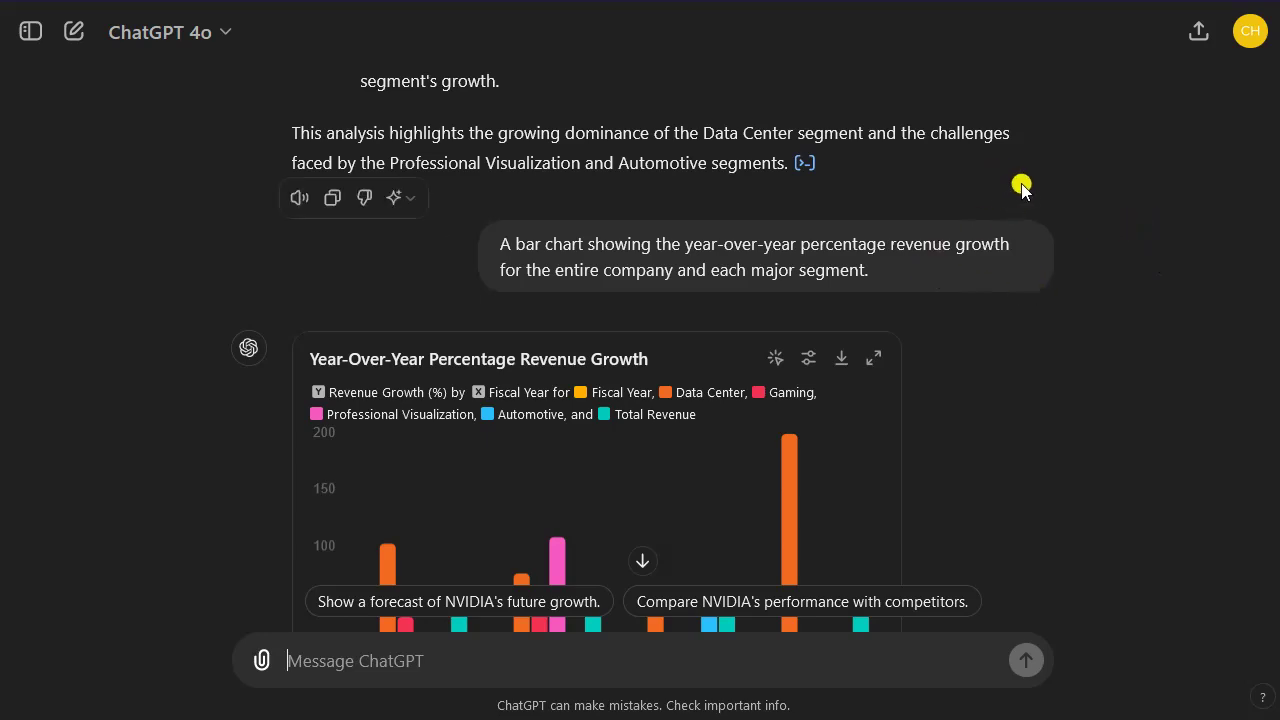
Step: Review the year-over-year percentage revenue growth bar chart and the plot comparing NVIDIA's TSR with the S&P 500 index, including their explanations
scroll(1050, 205, down, 3)
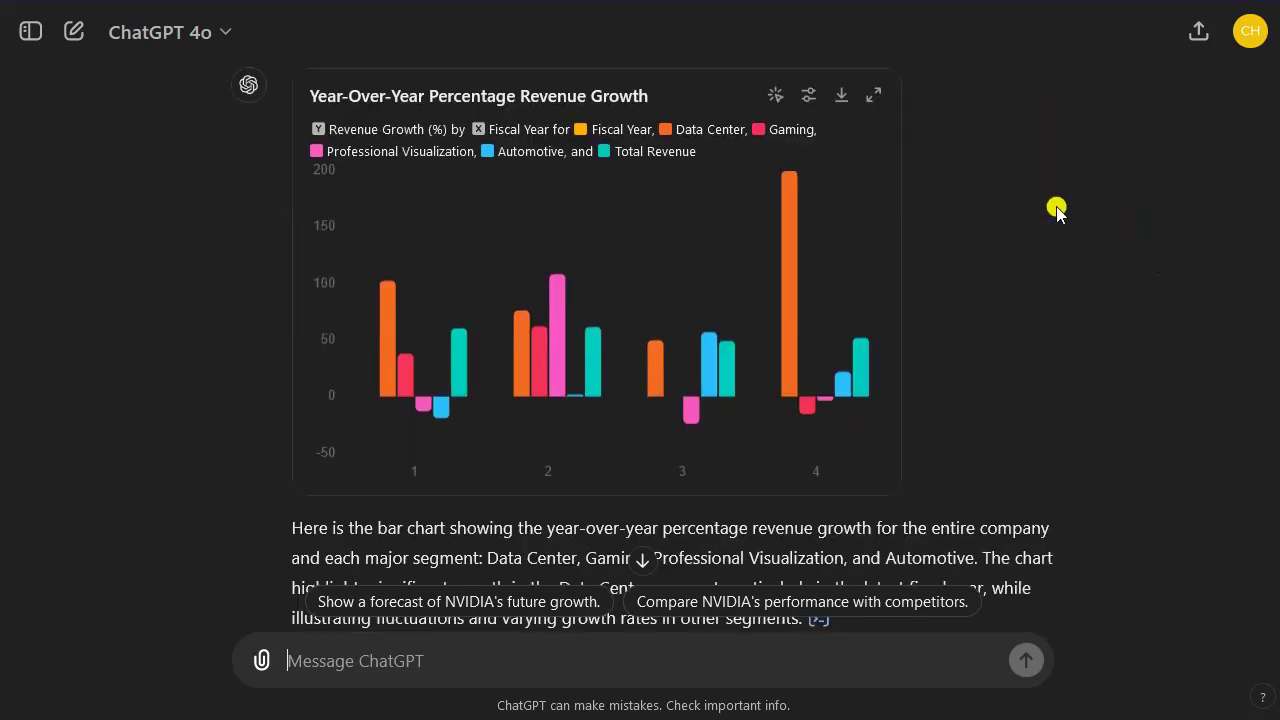
scroll(1051, 202, down, 4)
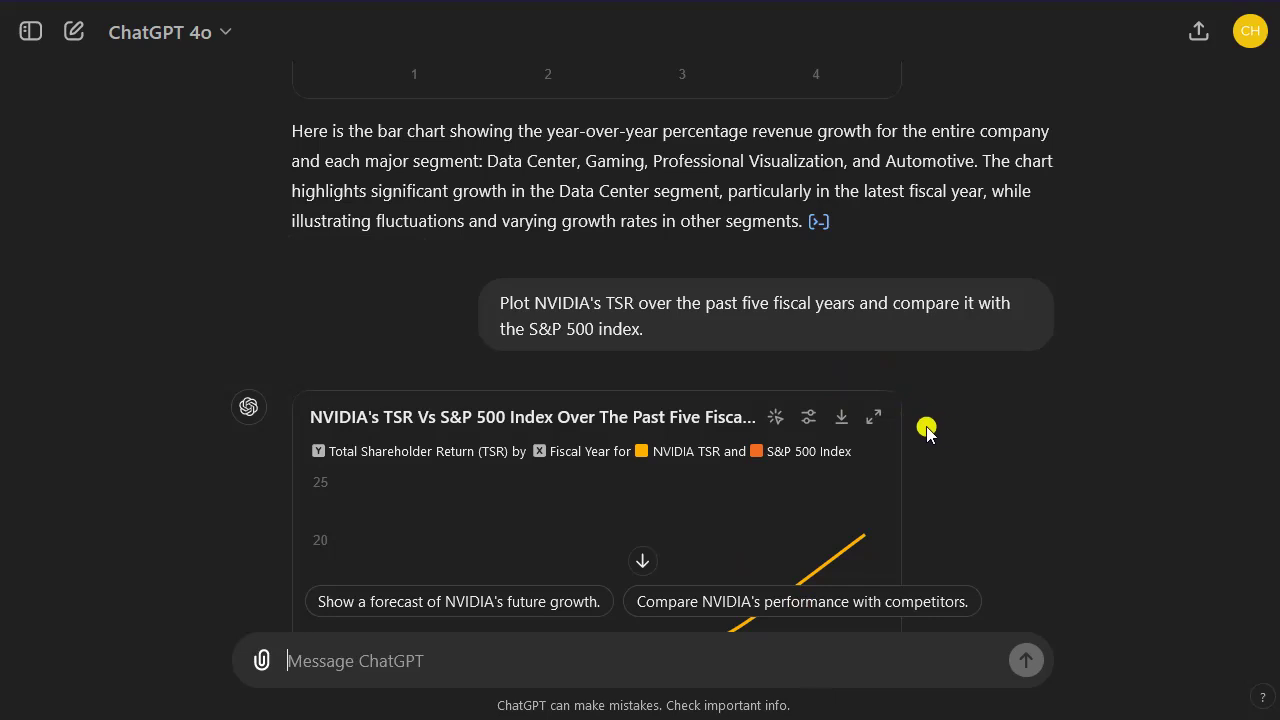
scroll(781, 474, down, 2)
scroll(803, 460, down, 2)
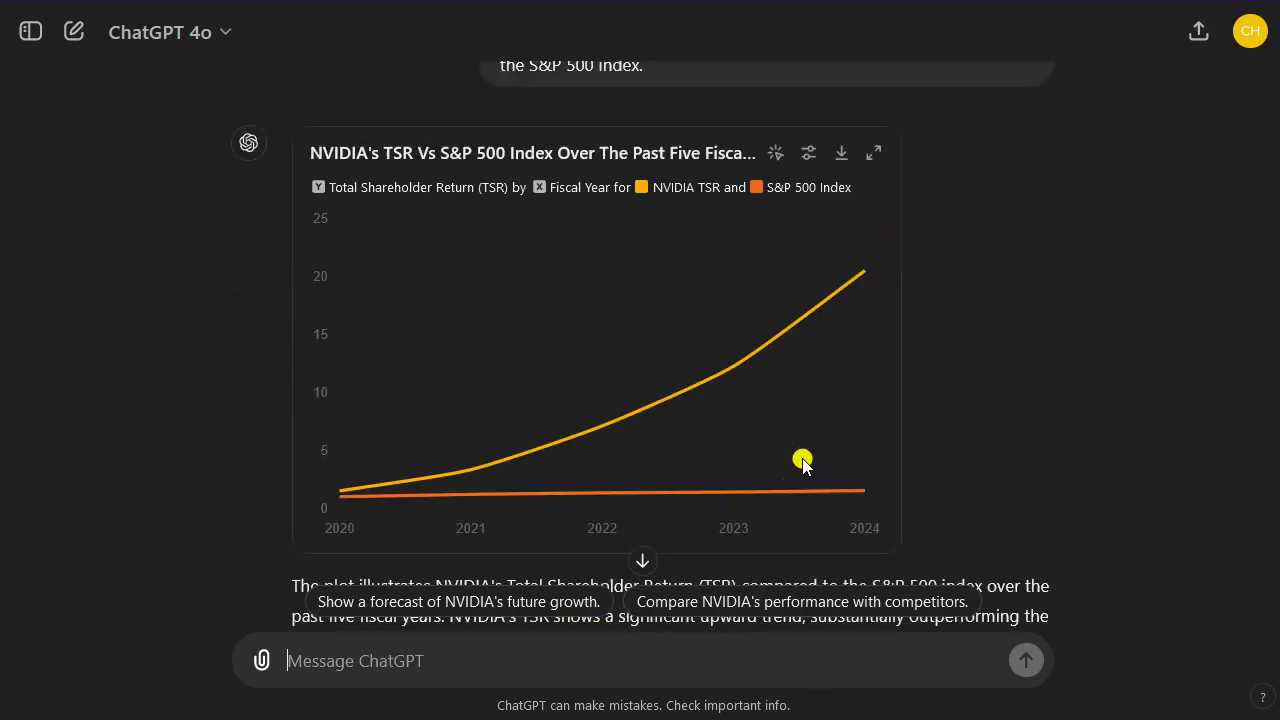
scroll(803, 460, down, 2)
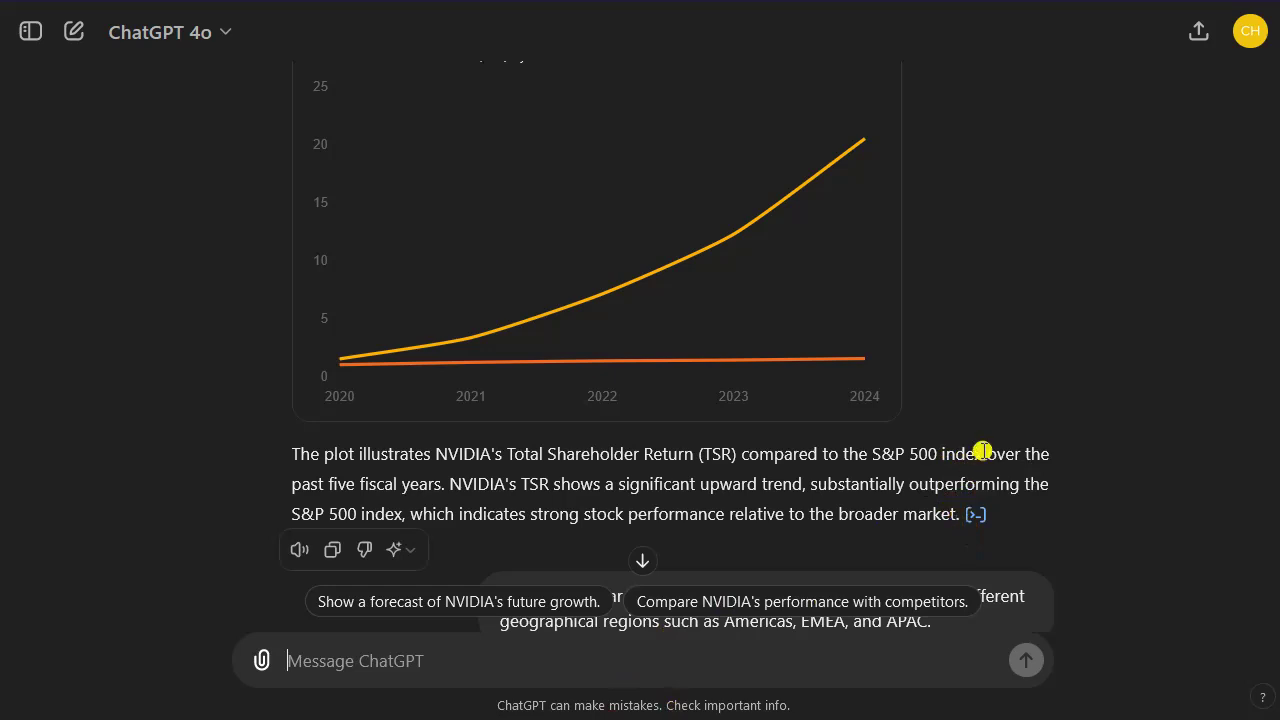
Step: Read the fiscal-year revenue distribution charts and notes for Americas, EMEA and APAC, and bring up the capital expenditures versus depreciation chart
scroll(983, 457, down, 2)
scroll(983, 457, down, 4)
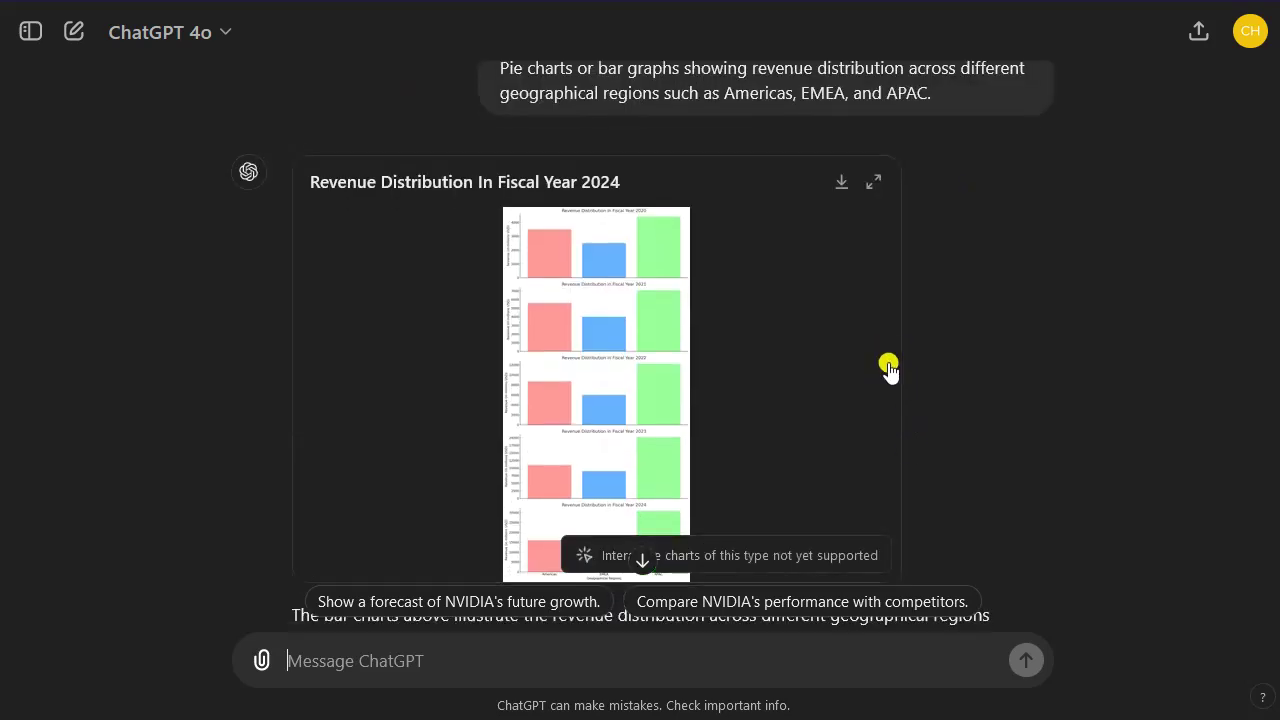
scroll(826, 428, down, 1)
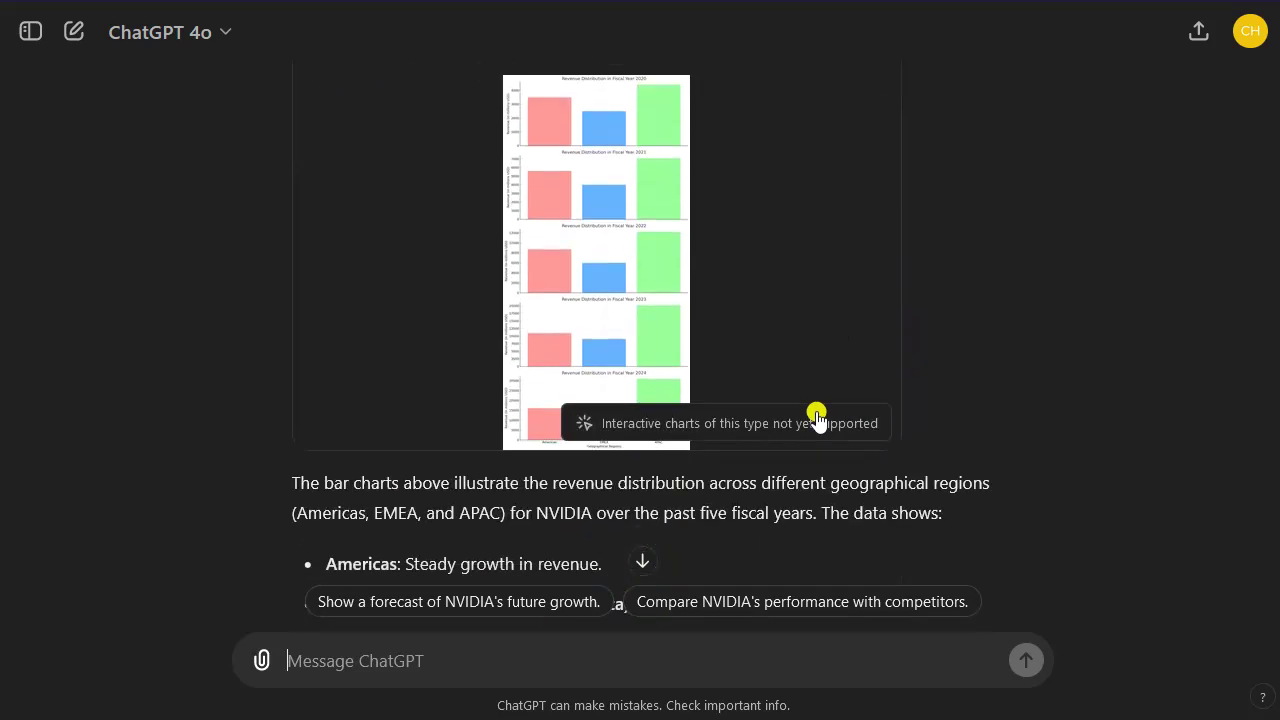
scroll(815, 410, down, 2)
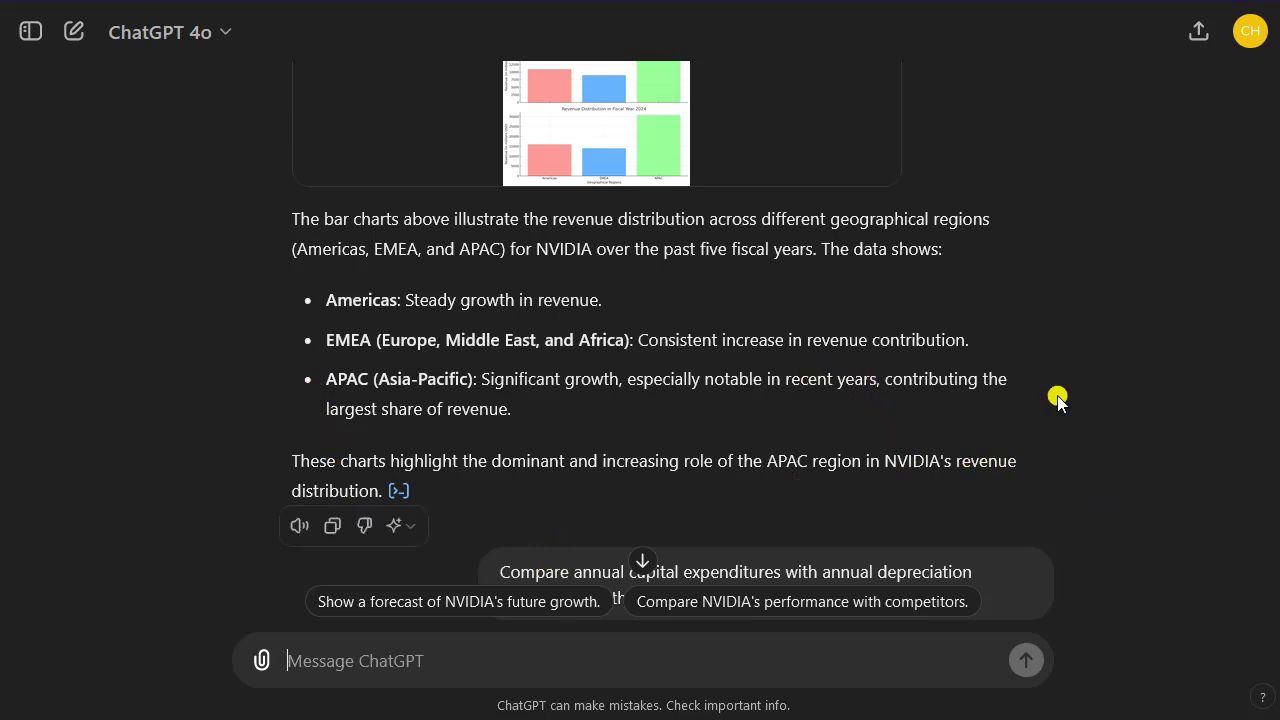
scroll(1093, 447, down, 1)
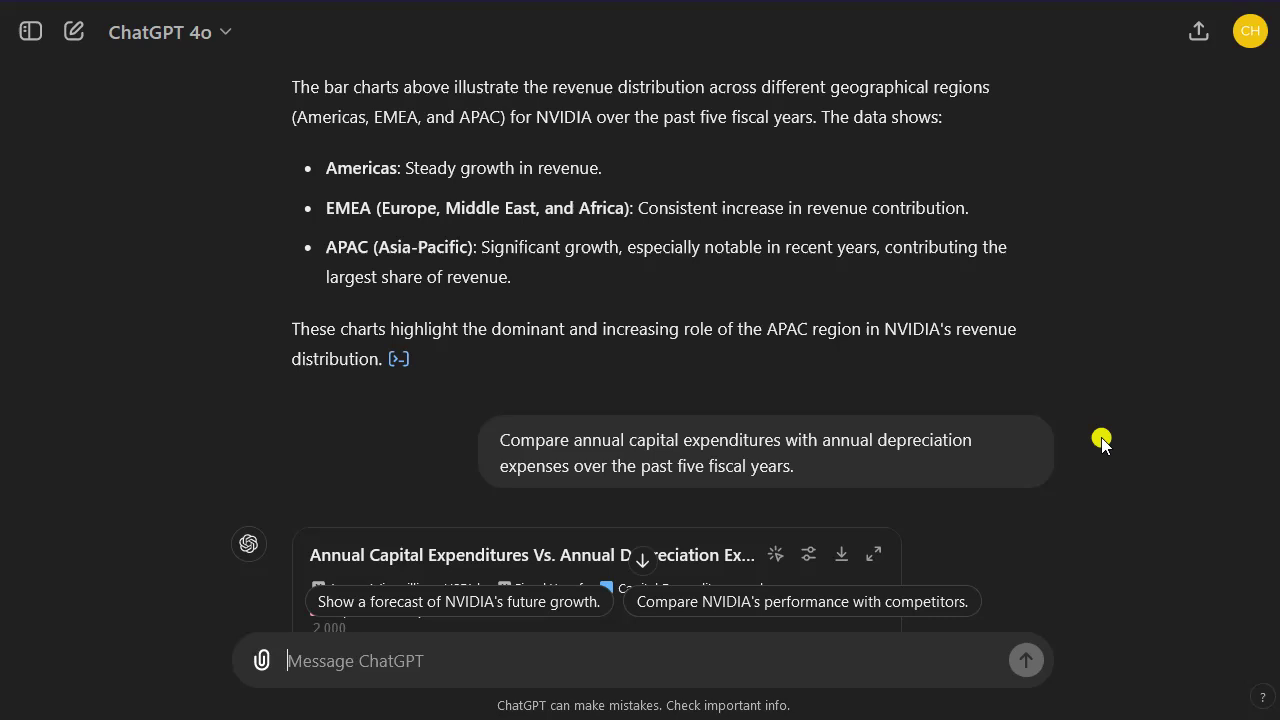
scroll(1101, 443, down, 1)
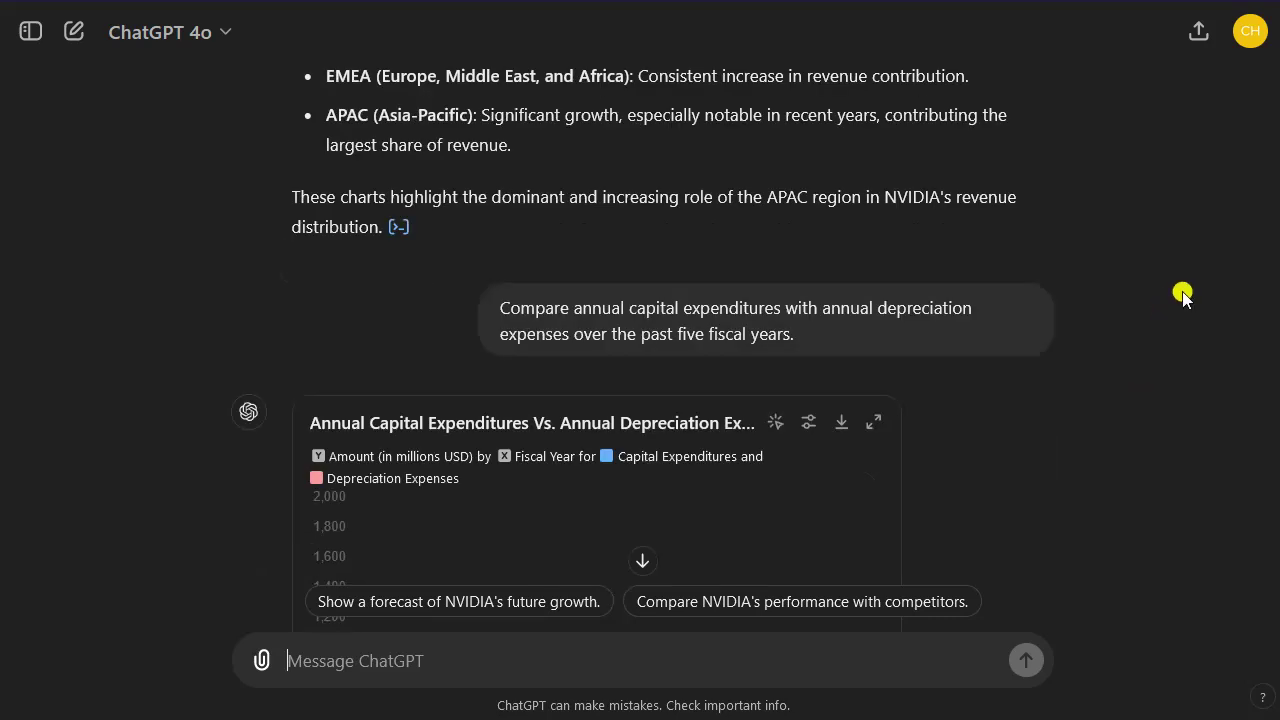
scroll(193, 510, down, 3)
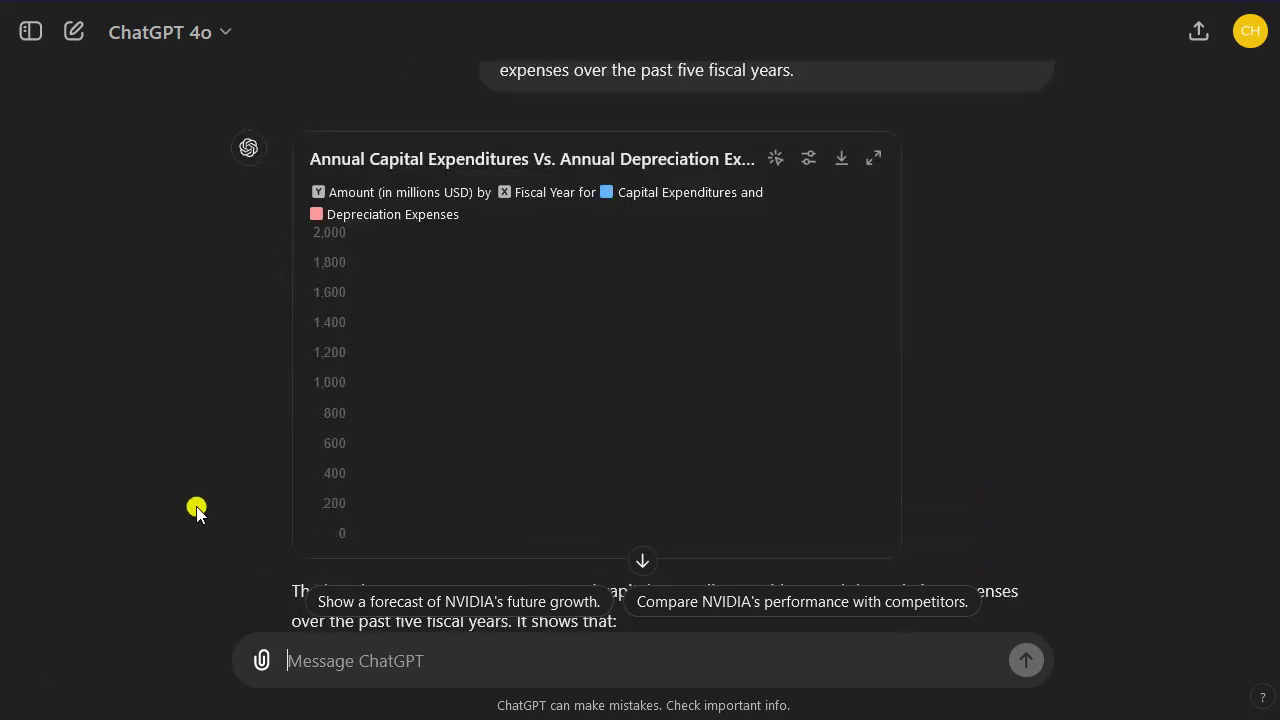